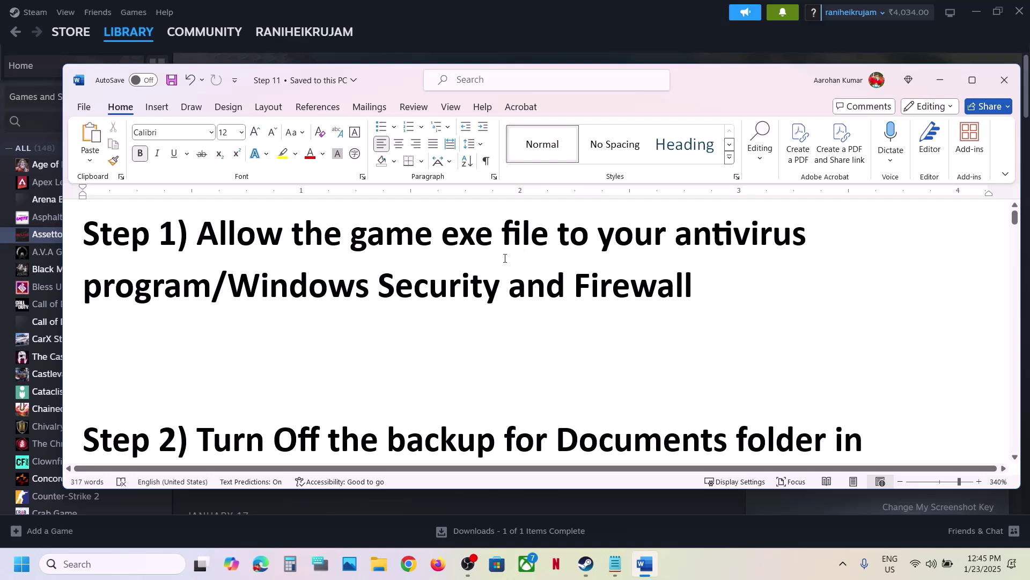
Step: Highlight Word's Step 1 note on allowing the game exe through antivirus, then bring Steam forward
{"action": "left_click_drag", "start_coordinate": [230, 289], "coordinate": [532, 255]}
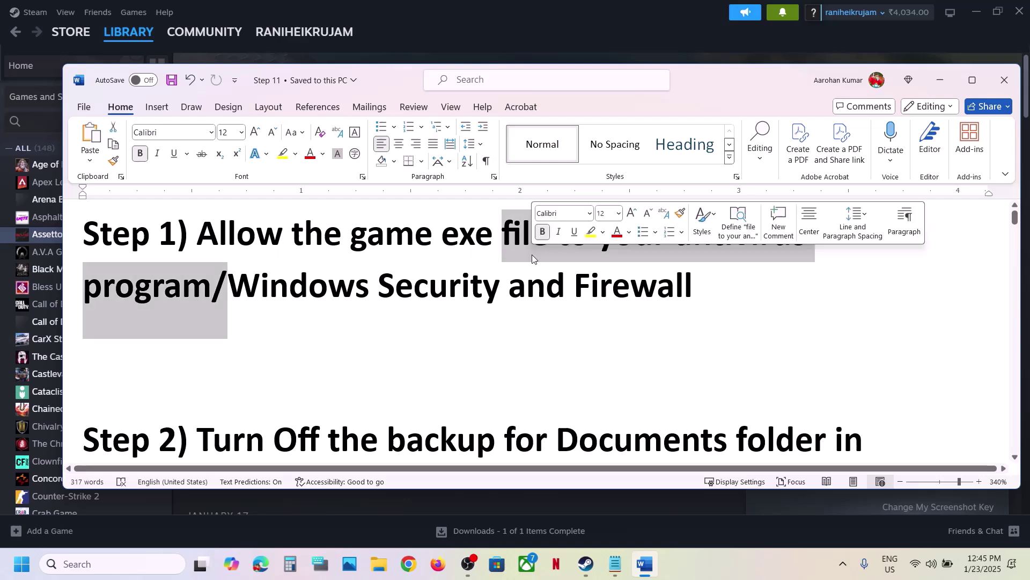
{"action": "left_click", "coordinate": [577, 33]}
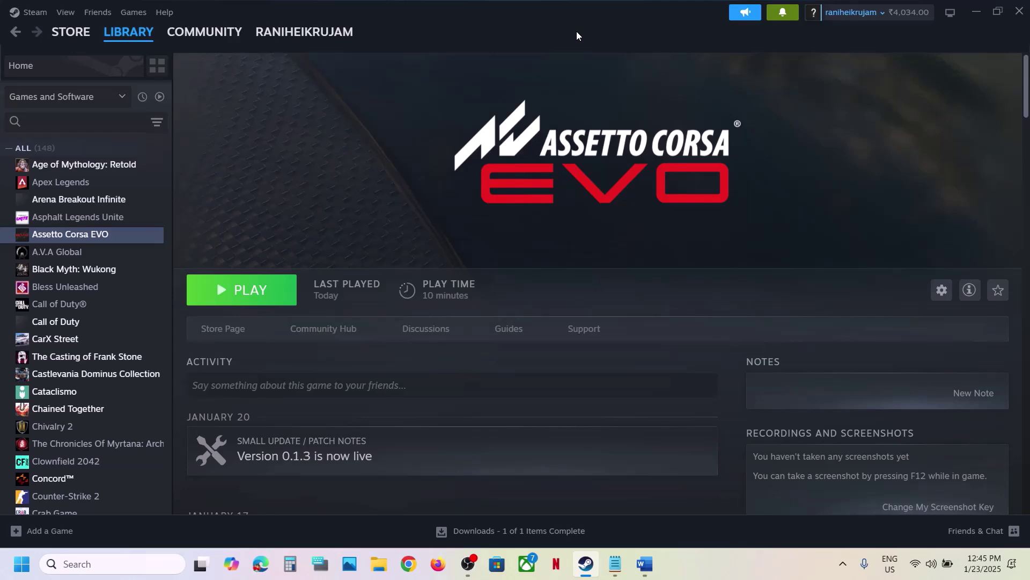
Step: Launch Windows Security on Virus & threat protection from Settings > Privacy & security > Windows Security
{"action": "key", "text": "super+i"}
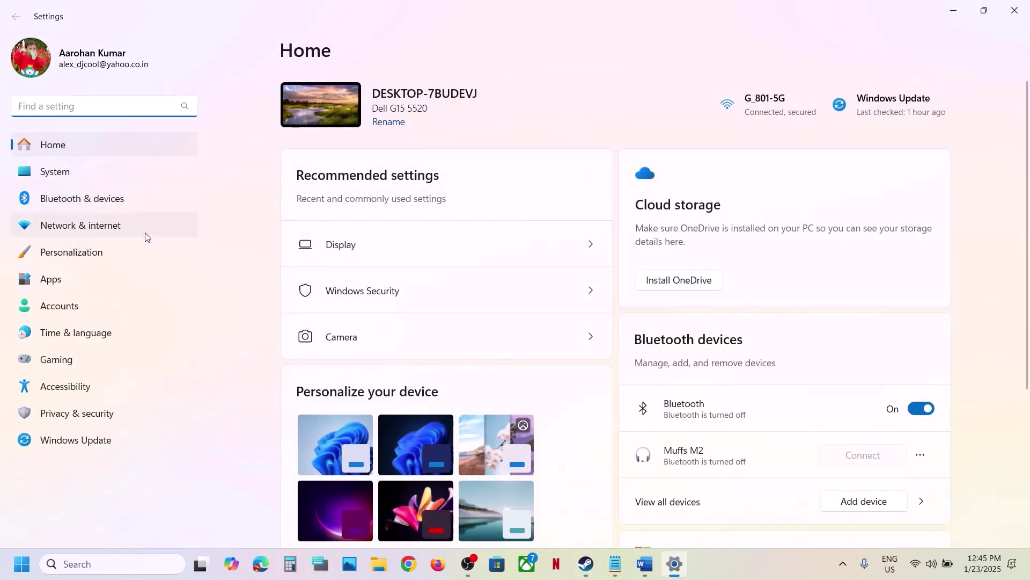
{"action": "left_click", "coordinate": [69, 412]}
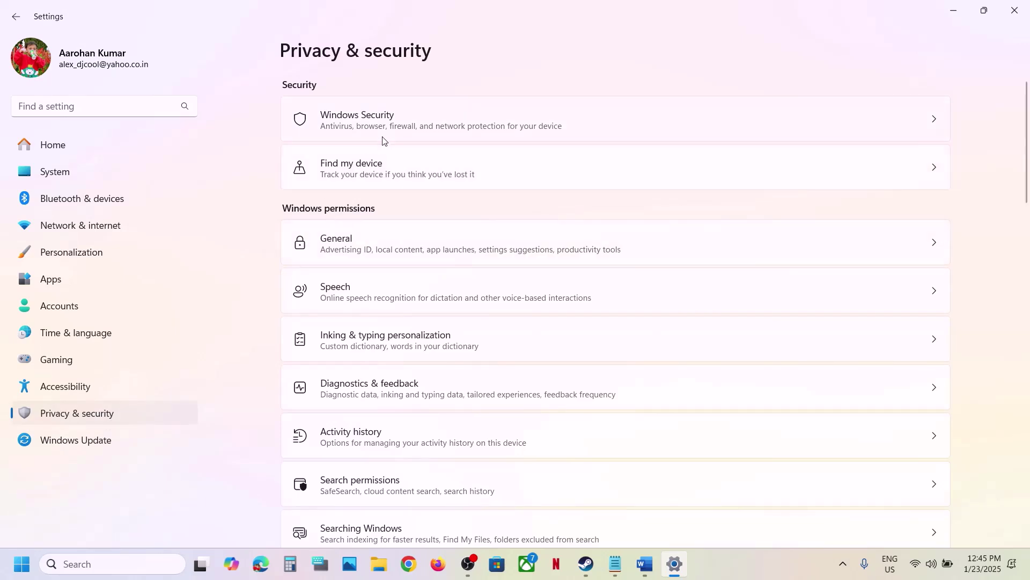
{"action": "left_click", "coordinate": [397, 128]}
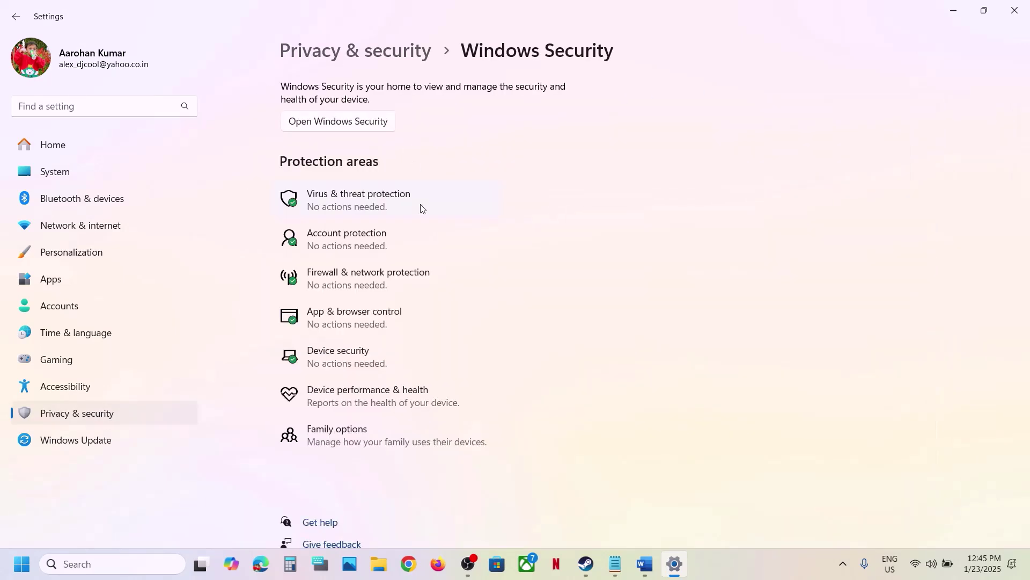
{"action": "left_click", "coordinate": [385, 194]}
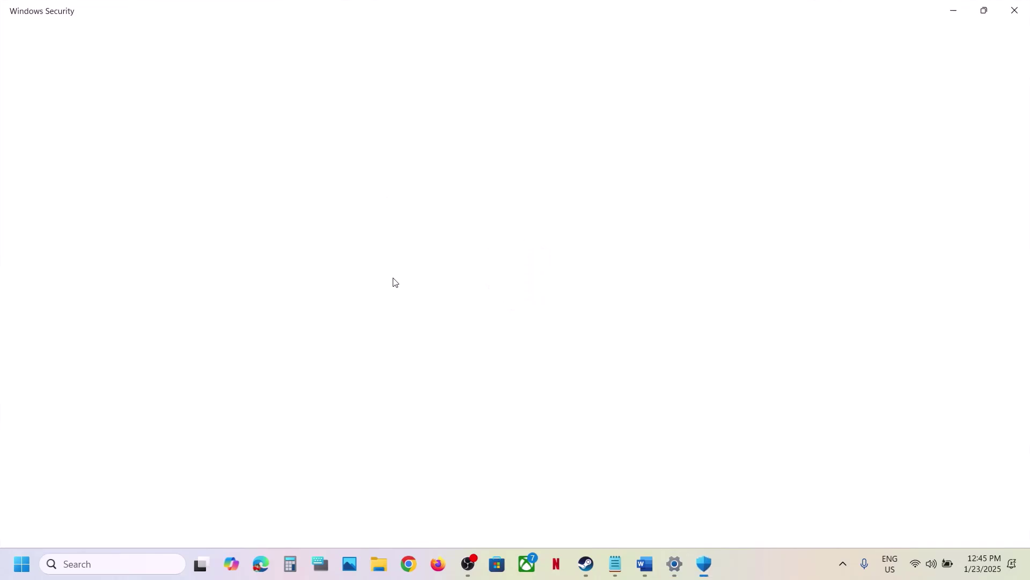
Step: Open Controlled folder access's allowed apps and start adding an app from all apps
{"action": "scroll", "coordinate": [329, 501], "scroll_direction": "down", "scroll_amount": 3}
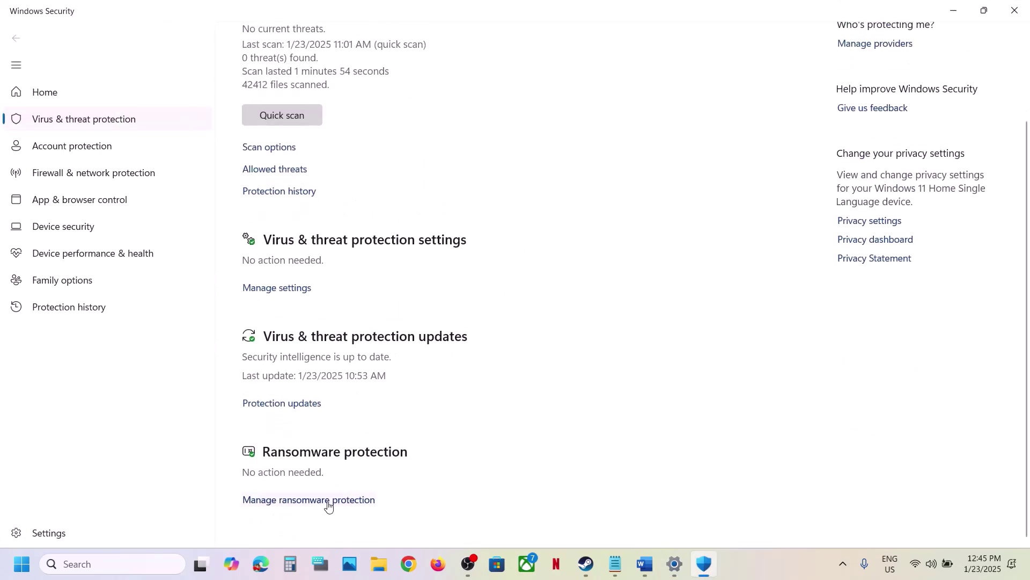
{"action": "left_click", "coordinate": [316, 500]}
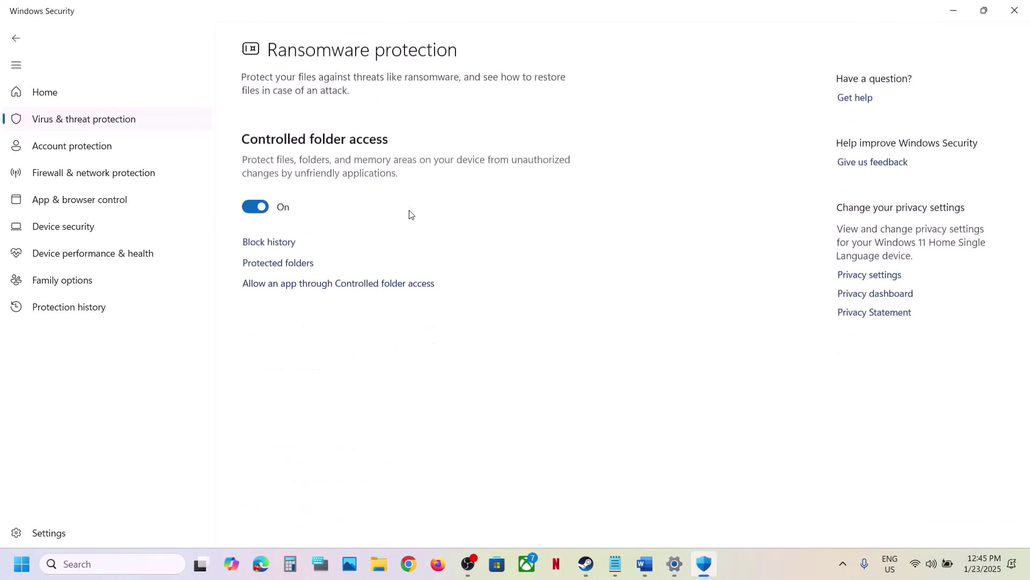
{"action": "left_click", "coordinate": [337, 284]}
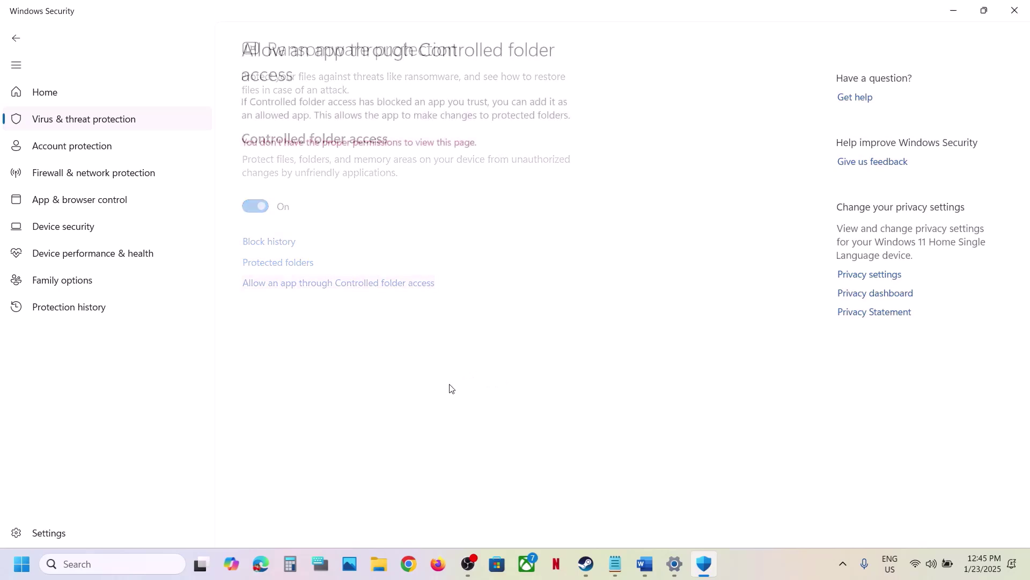
{"action": "left_click", "coordinate": [315, 36]}
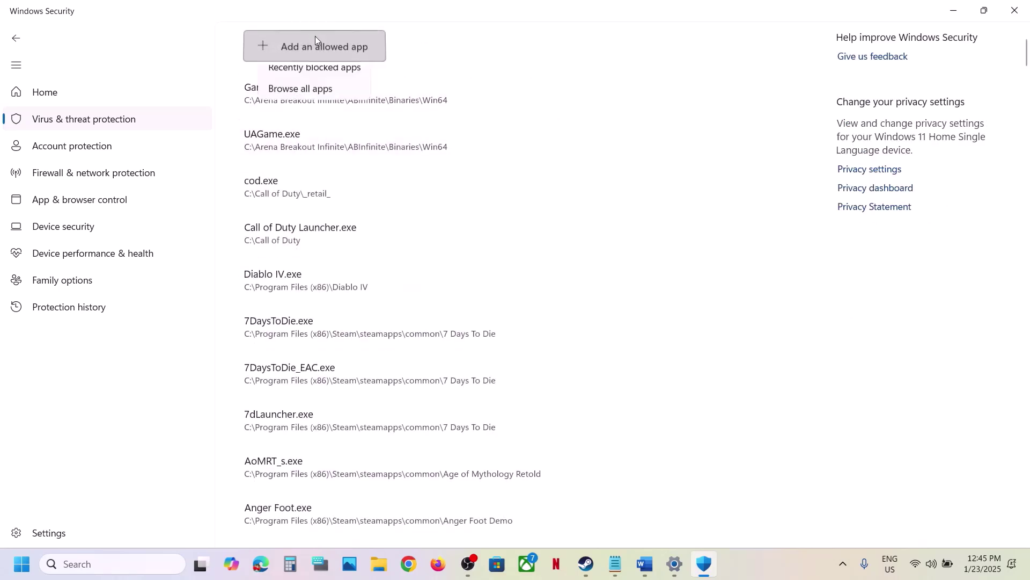
{"action": "left_click", "coordinate": [301, 98]}
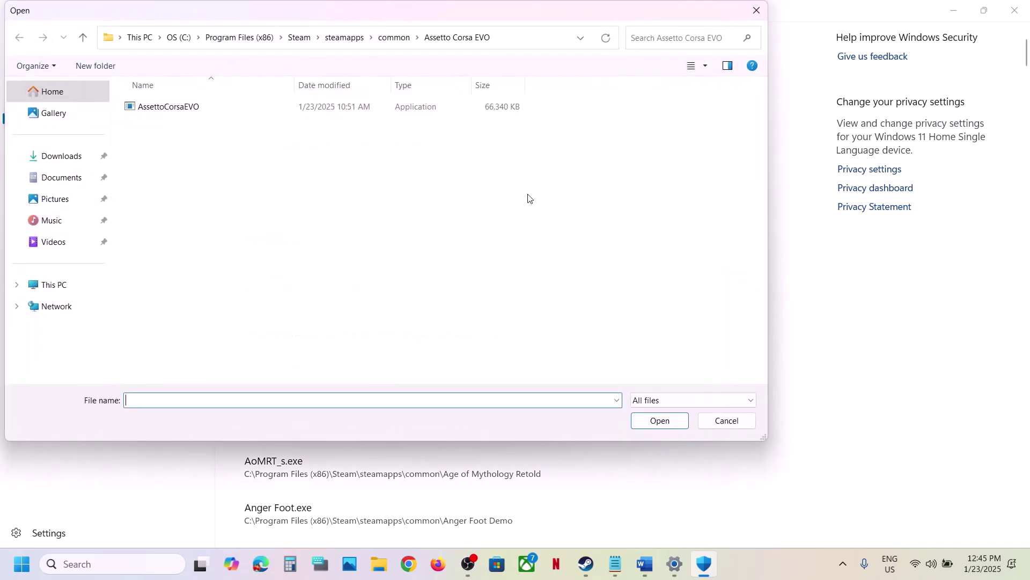
Step: Allow AssettoCorsaEVO.exe from C:\Program Files (x86)\Steam\steamapps\common\Assetto Corsa EVO
{"action": "left_click", "coordinate": [67, 279]}
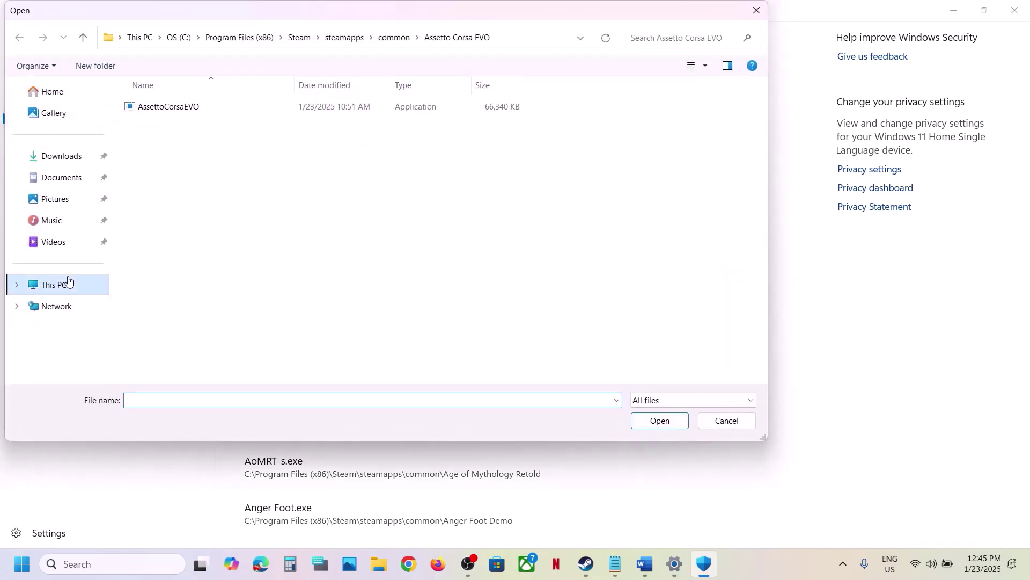
{"action": "left_click", "coordinate": [204, 130]}
{"action": "double_click", "coordinate": [204, 131]}
{"action": "scroll", "coordinate": [204, 188], "scroll_direction": "down", "scroll_amount": 4}
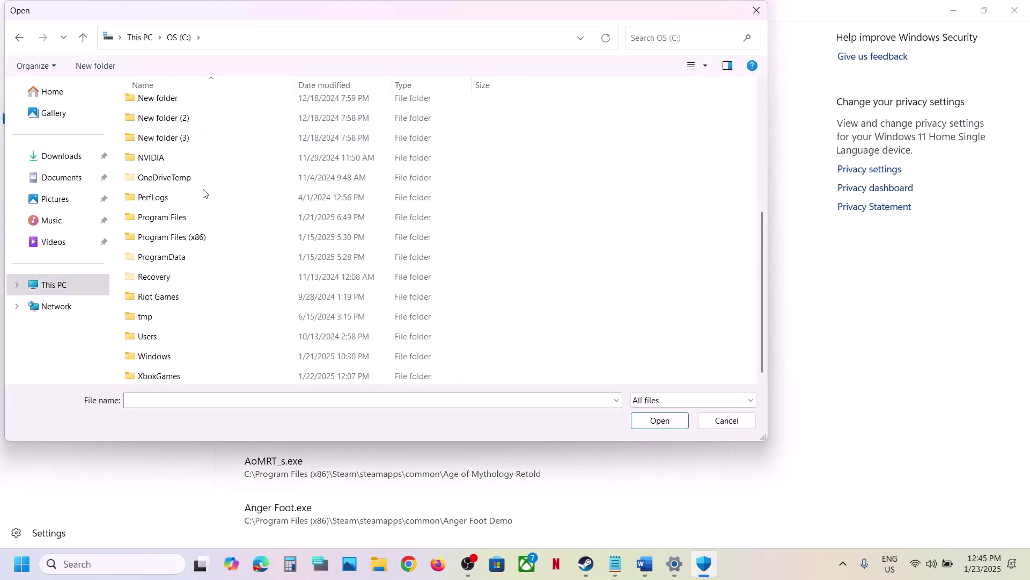
{"action": "double_click", "coordinate": [178, 234]}
{"action": "scroll", "coordinate": [177, 236], "scroll_direction": "down", "scroll_amount": 7}
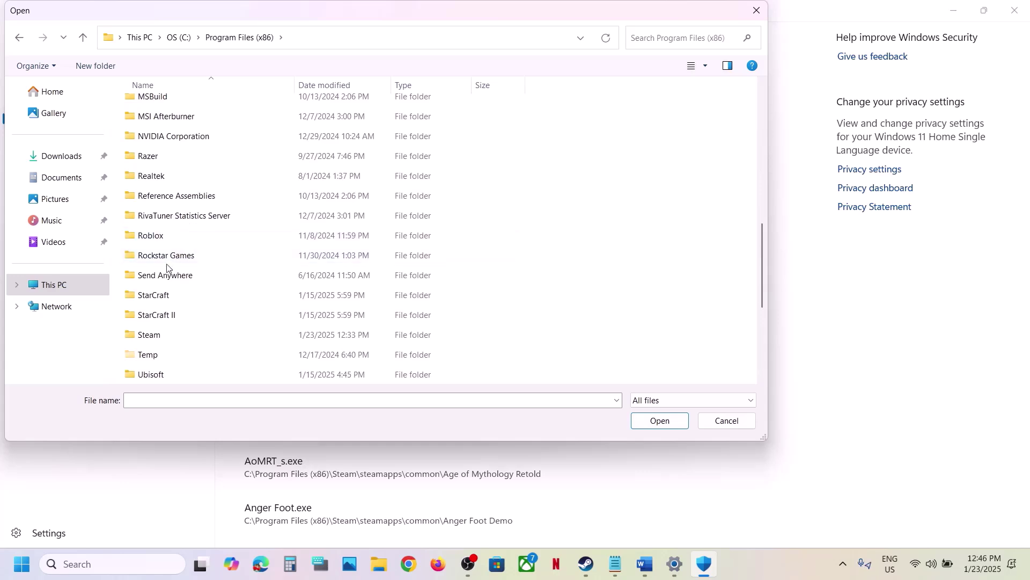
{"action": "double_click", "coordinate": [157, 336]}
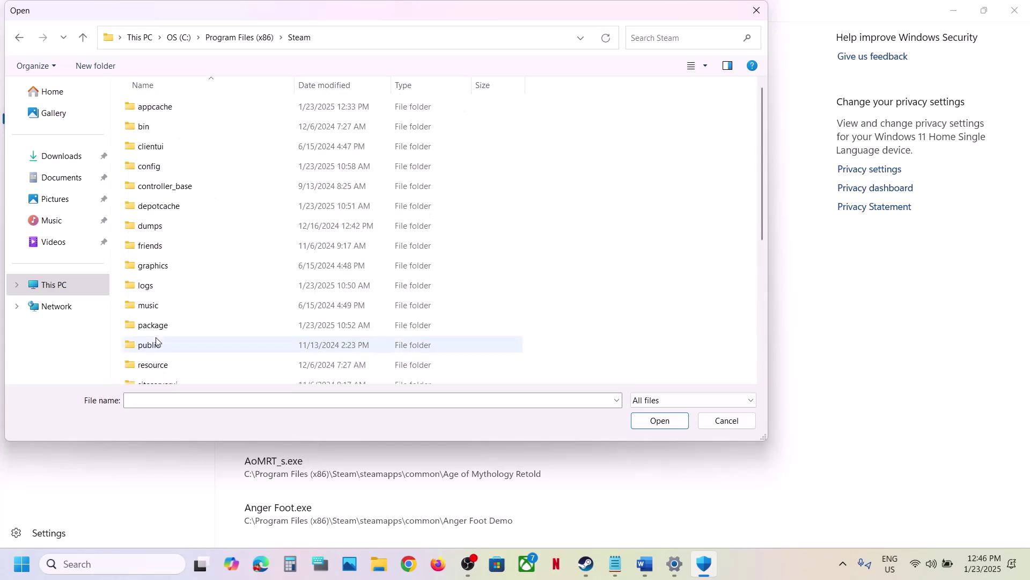
{"action": "scroll", "coordinate": [203, 147], "scroll_direction": "down", "scroll_amount": 4}
{"action": "double_click", "coordinate": [177, 178]}
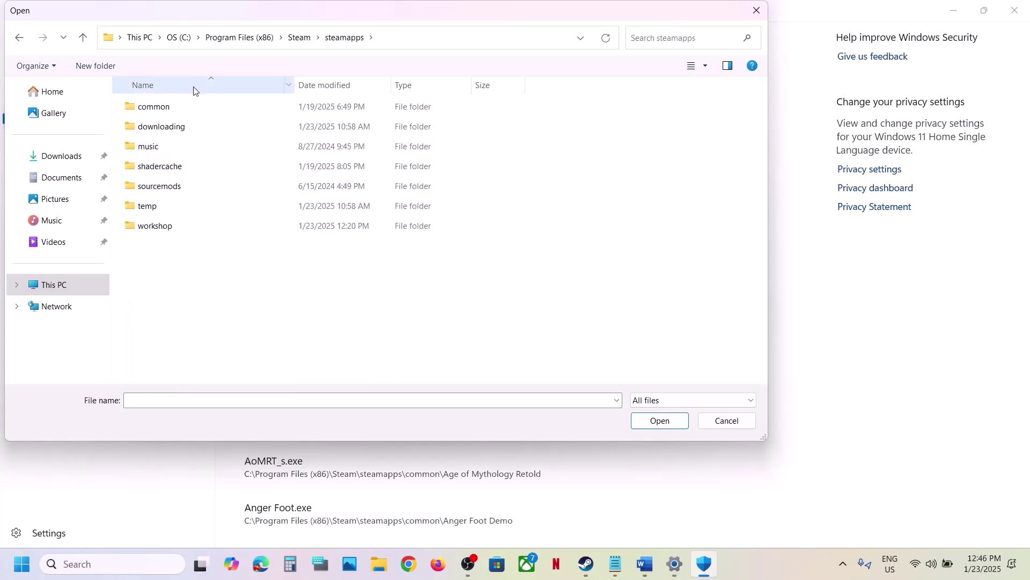
{"action": "double_click", "coordinate": [179, 105]}
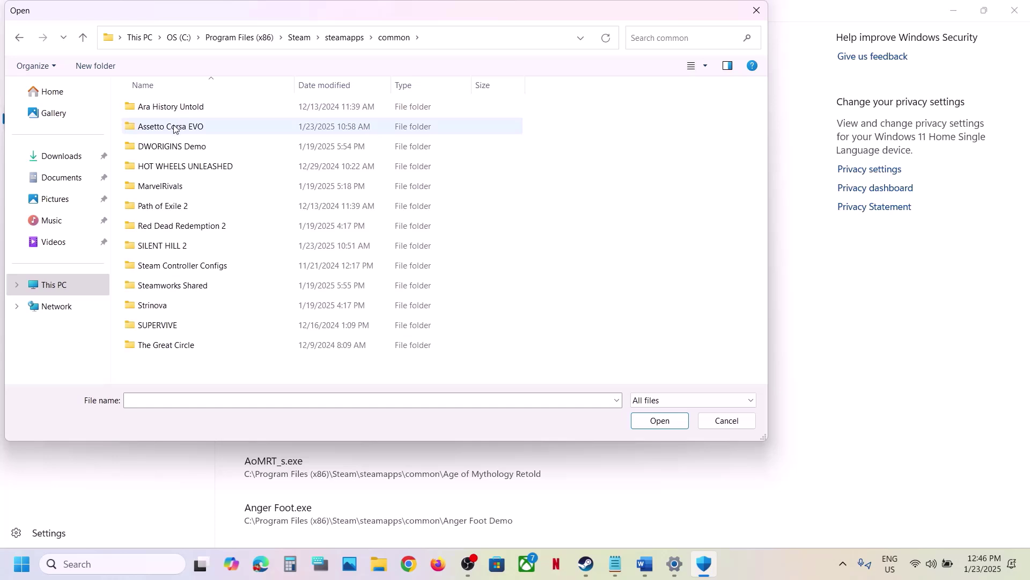
{"action": "double_click", "coordinate": [173, 127]}
{"action": "left_click", "coordinate": [190, 110]}
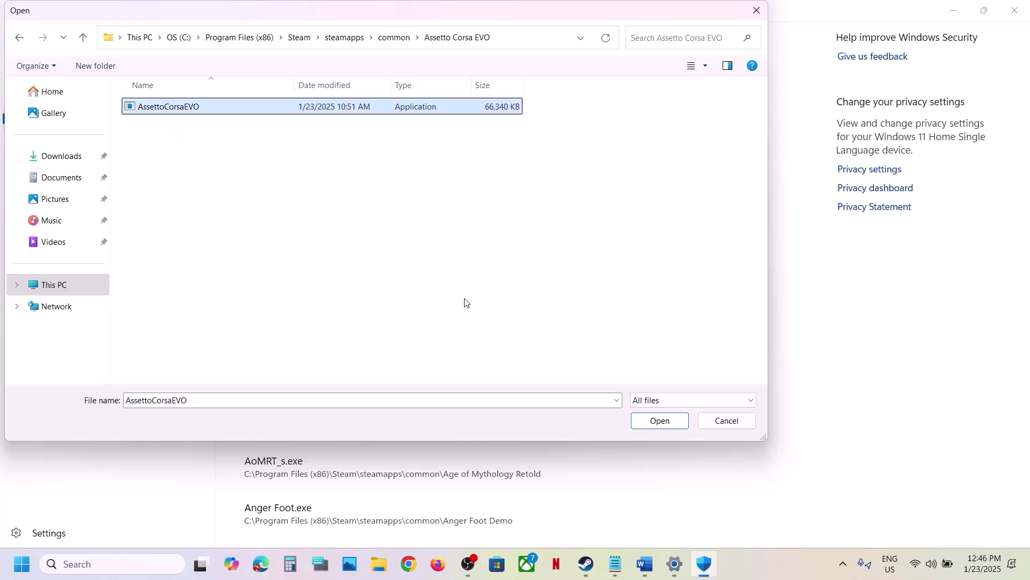
{"action": "left_click", "coordinate": [645, 420]}
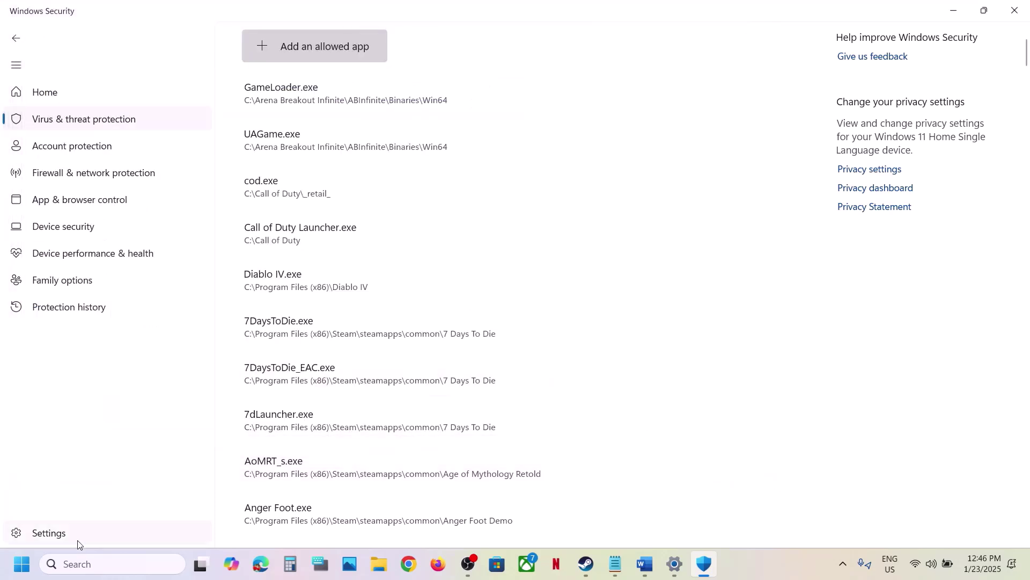
Step: Open Control Panel's System and Security > Windows Defender Firewall allowed apps list
{"action": "left_click", "coordinate": [81, 564]}
{"action": "type", "text": "con"}
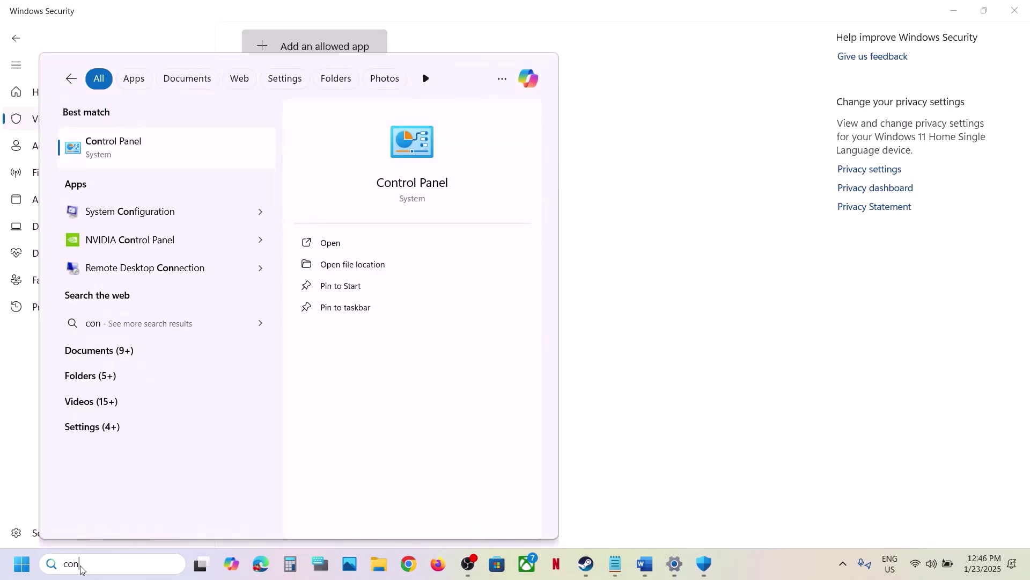
{"action": "type", "text": "trol"}
{"action": "key", "text": "Return"}
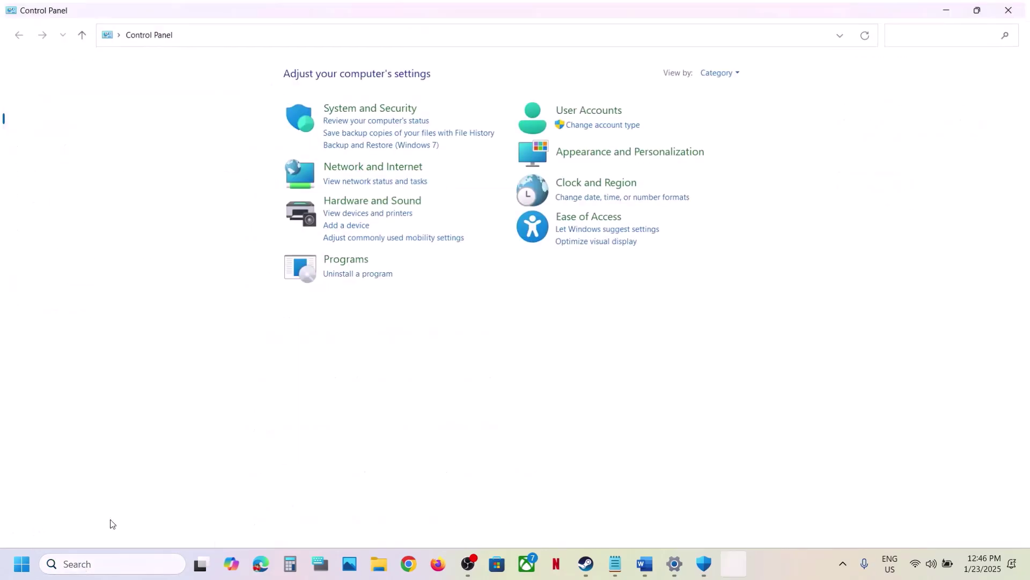
{"action": "left_click", "coordinate": [375, 109]}
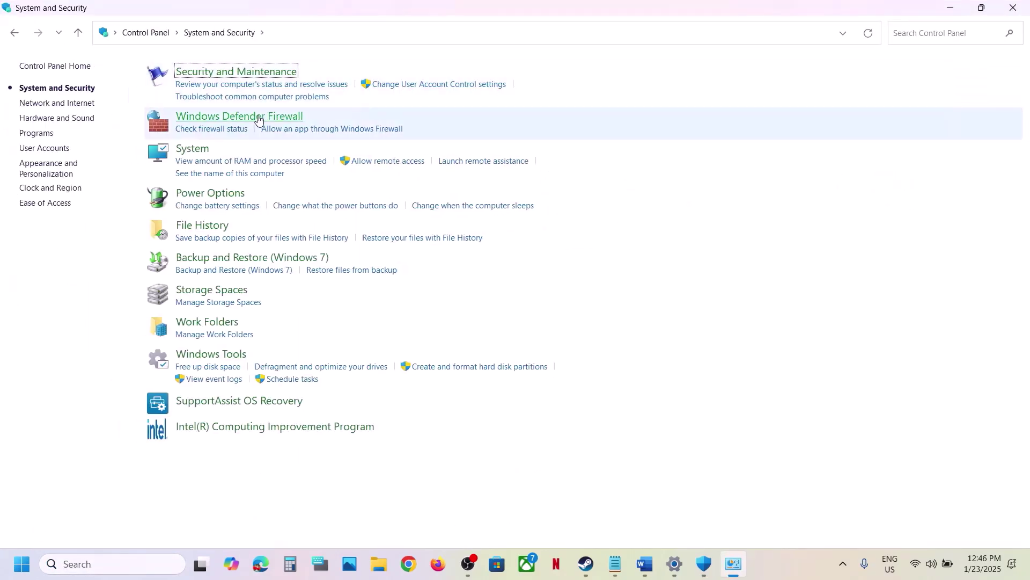
{"action": "left_click", "coordinate": [258, 119]}
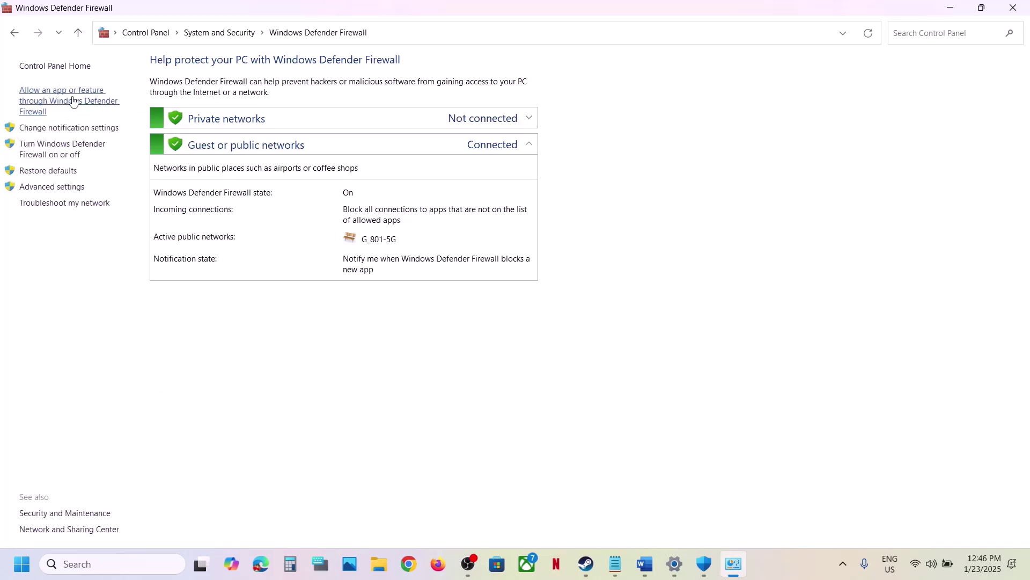
{"action": "left_click", "coordinate": [84, 105]}
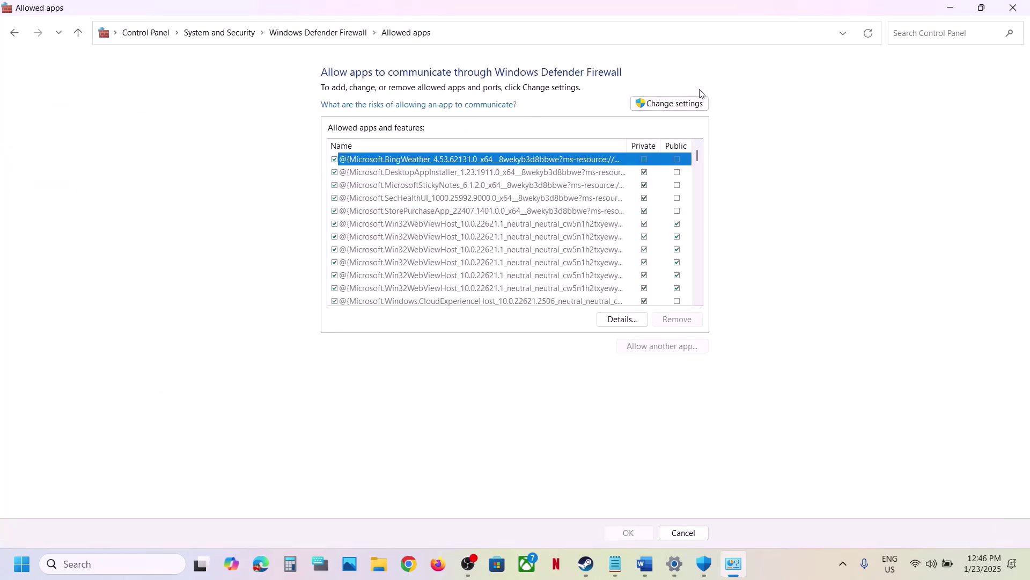
Step: Try adding AssettoCorsaEVO to the firewall exceptions, dismiss the already-listed error, and close the dialog
{"action": "left_click", "coordinate": [670, 104]}
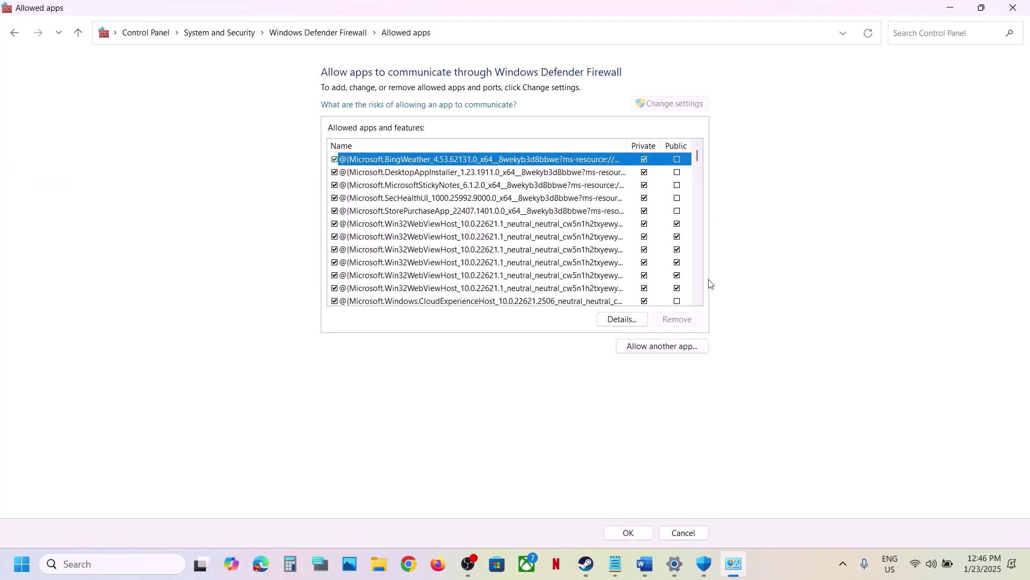
{"action": "left_click", "coordinate": [666, 346]}
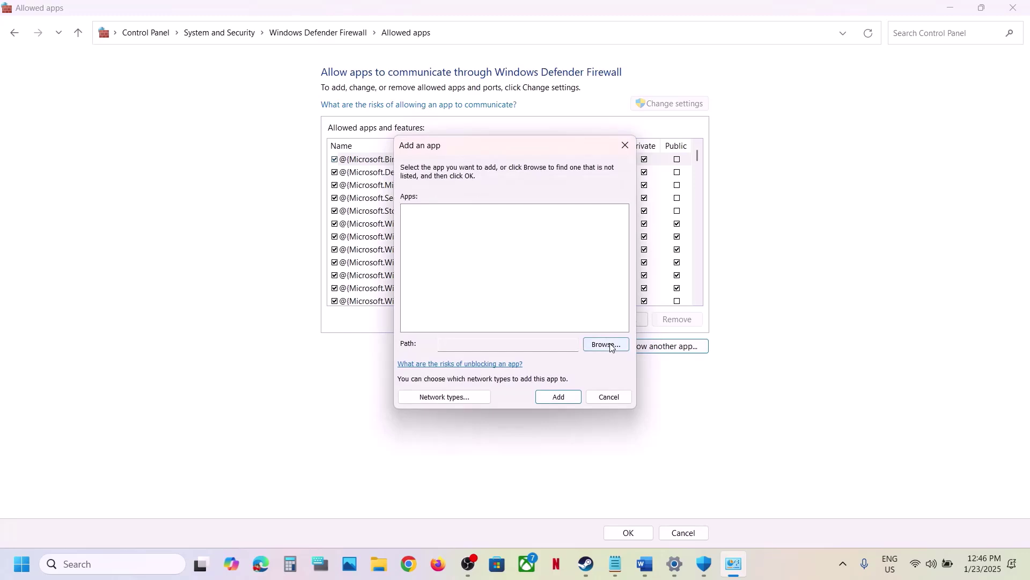
{"action": "left_click", "coordinate": [610, 347]}
{"action": "left_click", "coordinate": [565, 232]}
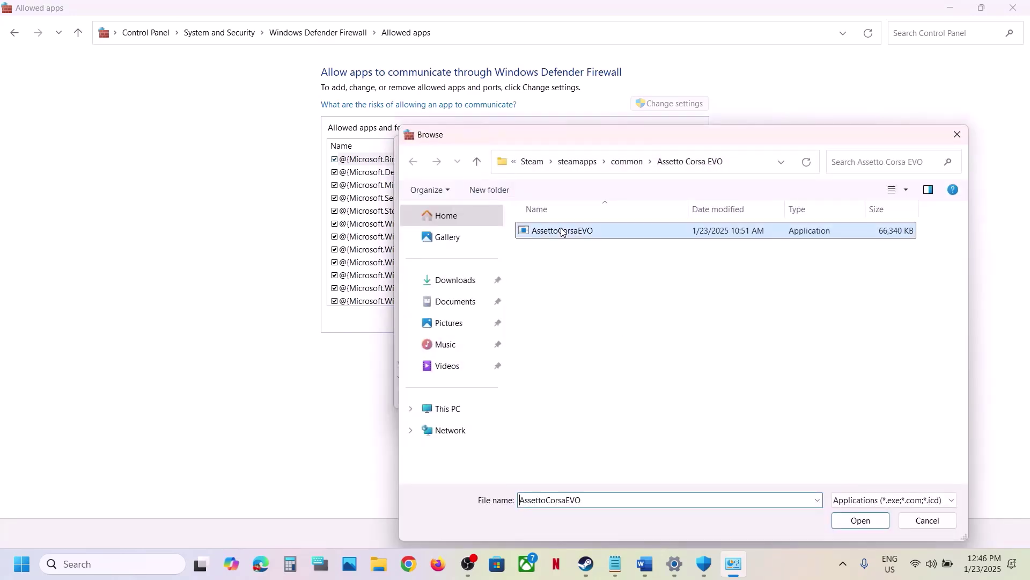
{"action": "left_click", "coordinate": [861, 520]}
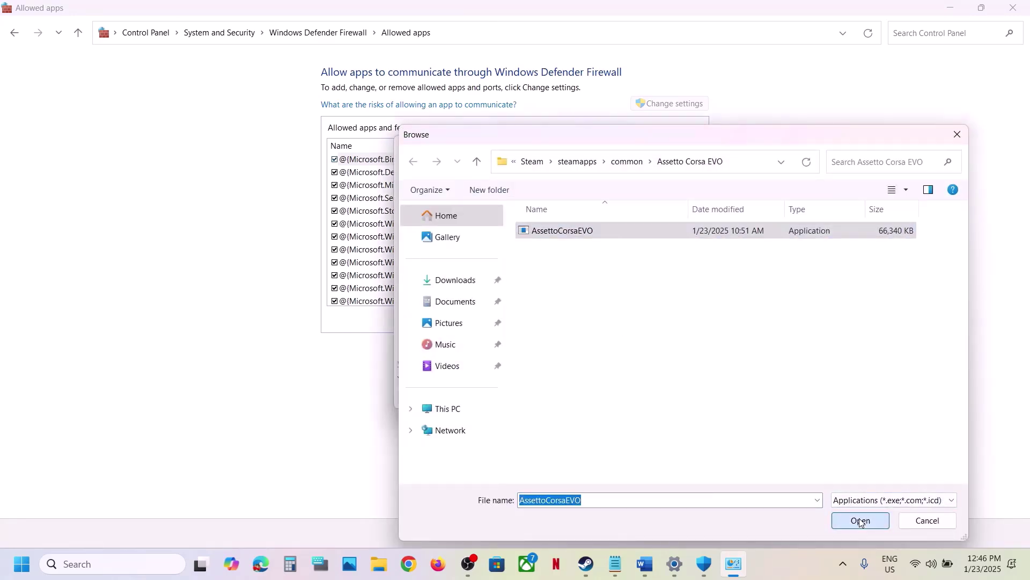
{"action": "left_click", "coordinate": [557, 400]}
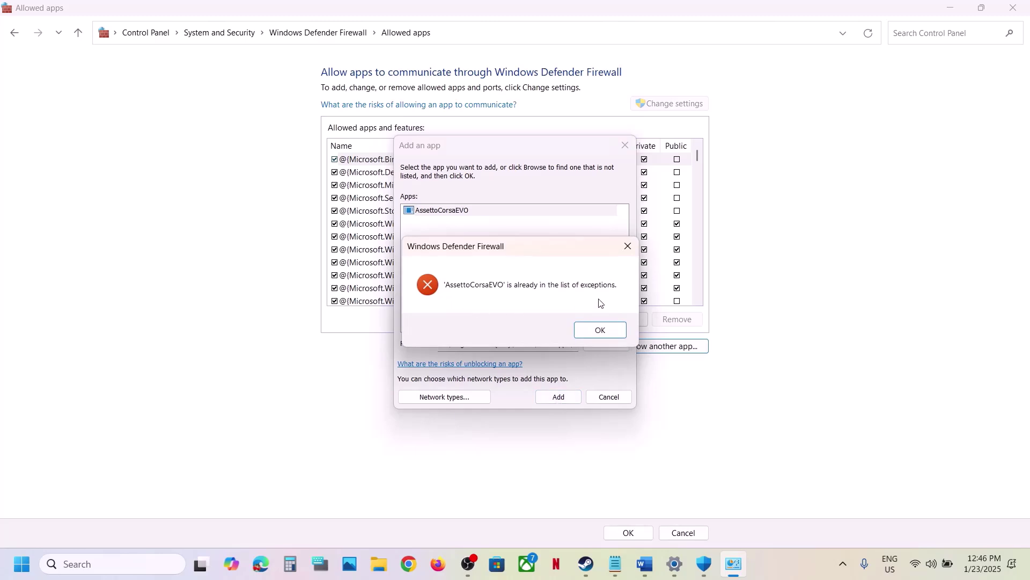
{"action": "left_click", "coordinate": [602, 329]}
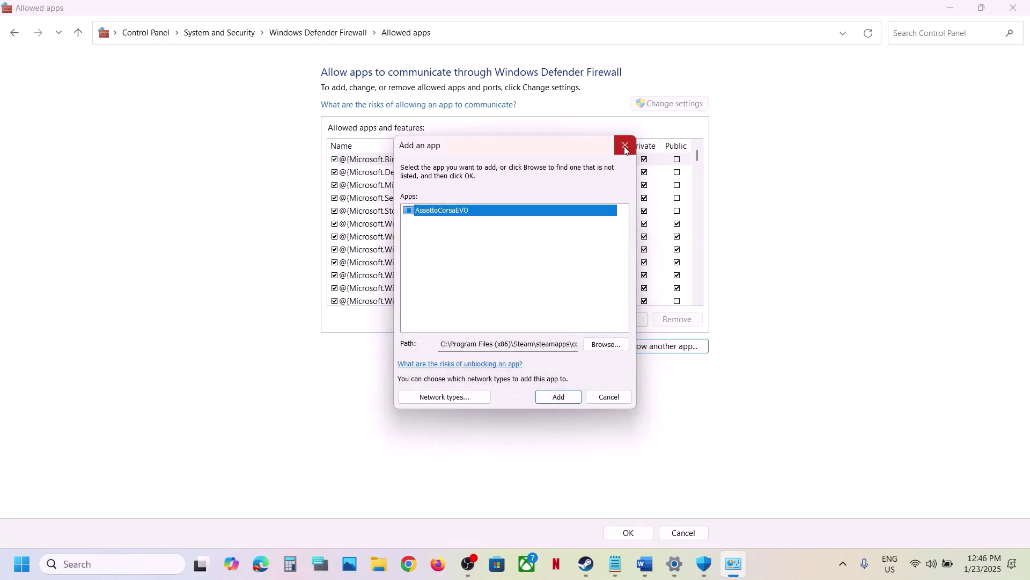
{"action": "left_click", "coordinate": [625, 145]}
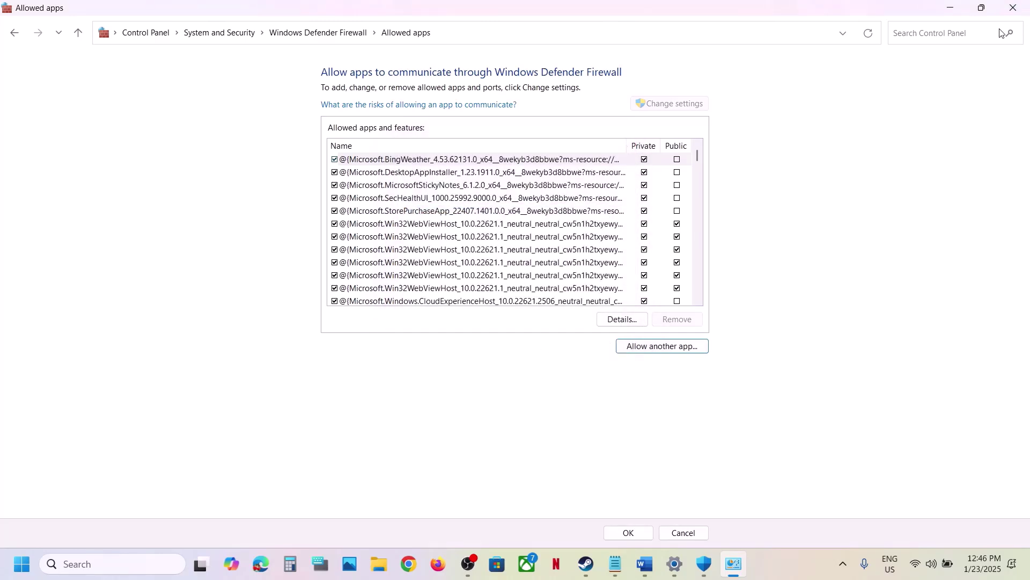
Step: Close the Control Panel, Windows Security and Settings windows
{"action": "left_click", "coordinate": [1013, 8]}
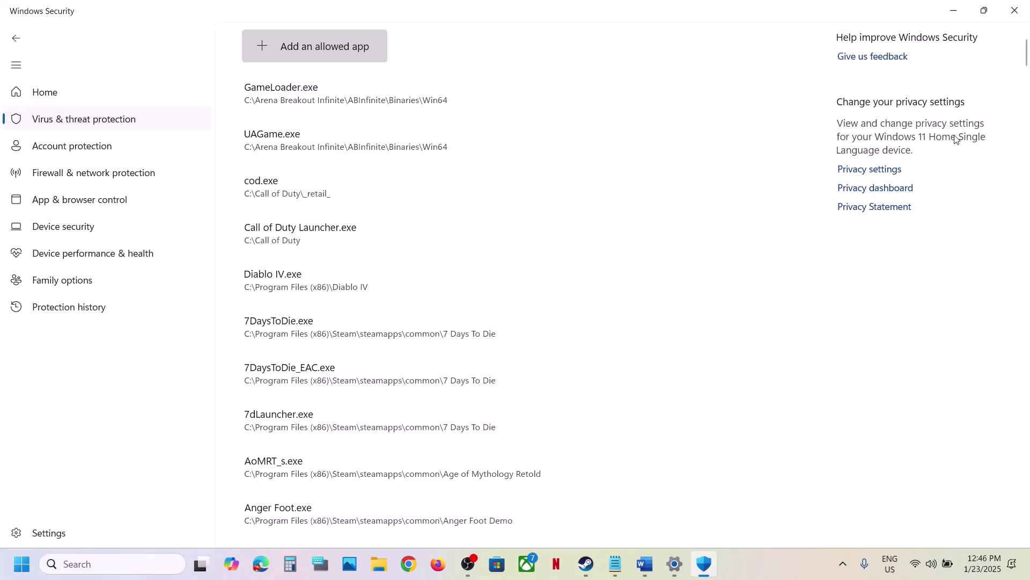
{"action": "left_click", "coordinate": [1014, 10]}
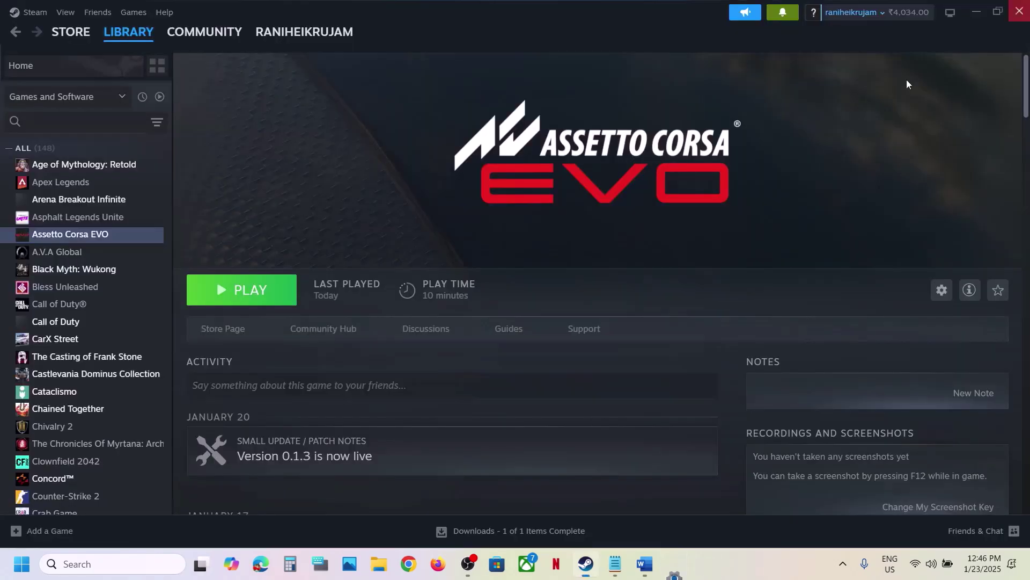
{"action": "left_click", "coordinate": [1015, 10]}
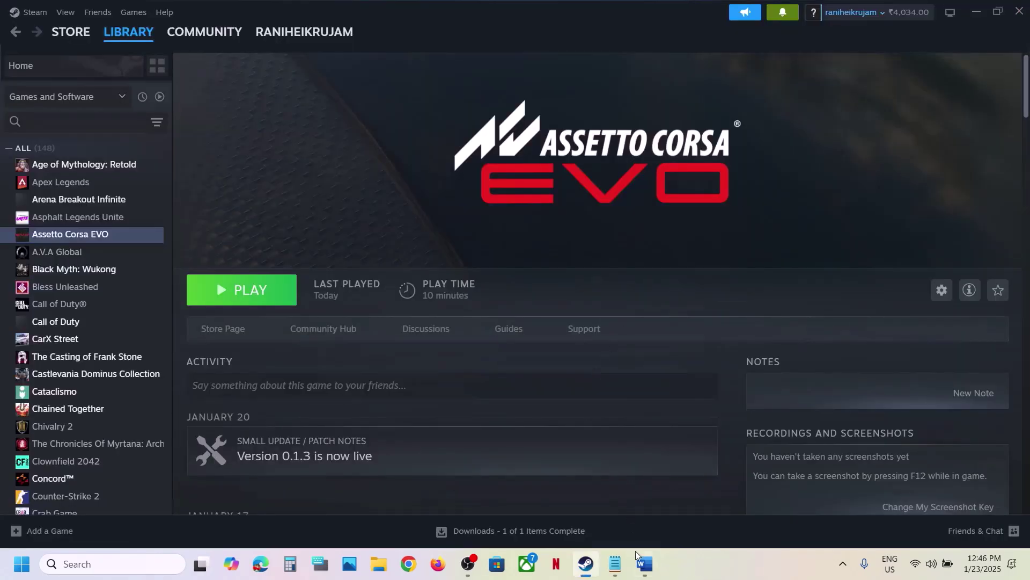
Step: Highlight Word's Step 2 OneDrive Documents backup heading and open its screenshot
{"action": "left_click", "coordinate": [643, 563]}
{"action": "scroll", "coordinate": [522, 400], "scroll_direction": "down", "scroll_amount": 3}
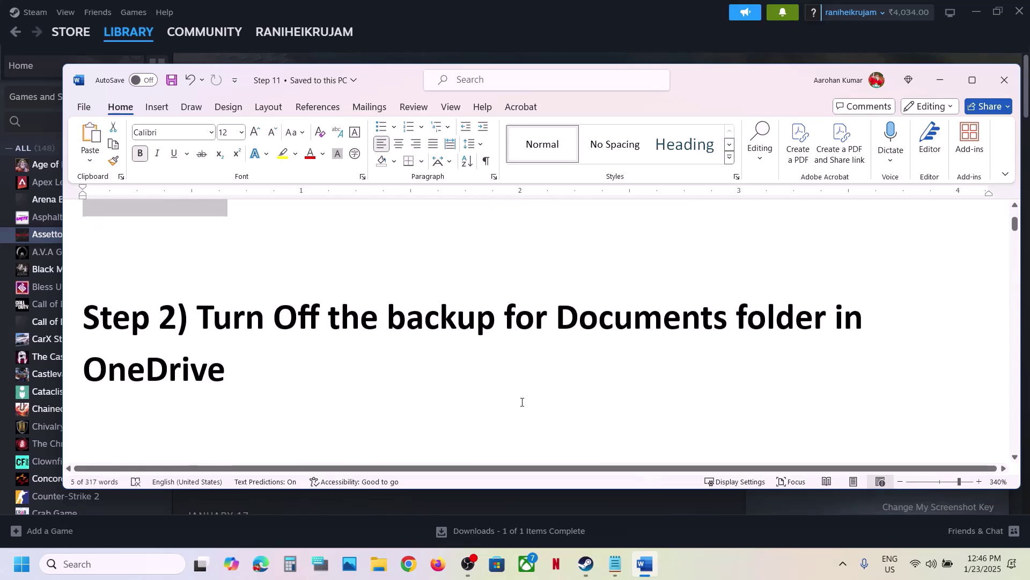
{"action": "left_click_drag", "start_coordinate": [201, 321], "coordinate": [660, 321]}
{"action": "left_click_drag", "start_coordinate": [370, 310], "coordinate": [244, 360]}
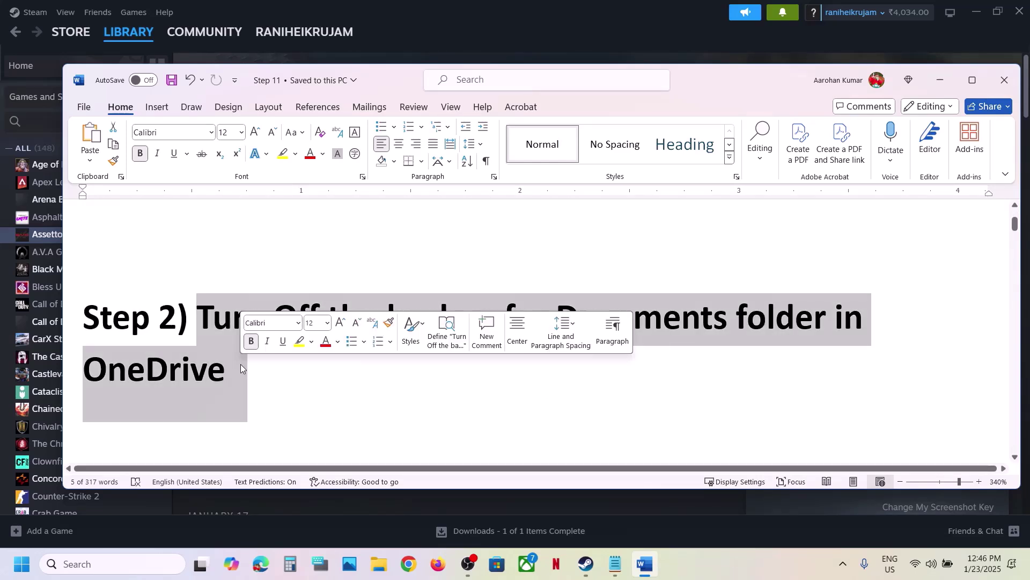
{"action": "left_click", "coordinate": [734, 569]}
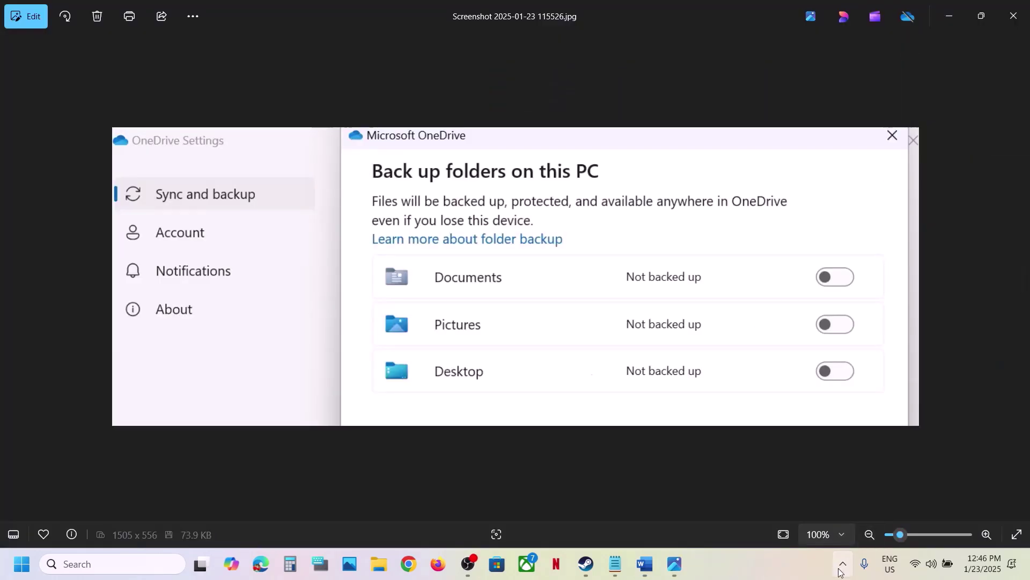
Step: Check the Teams background app's options among the hidden tray icons
{"action": "left_click", "coordinate": [842, 563]}
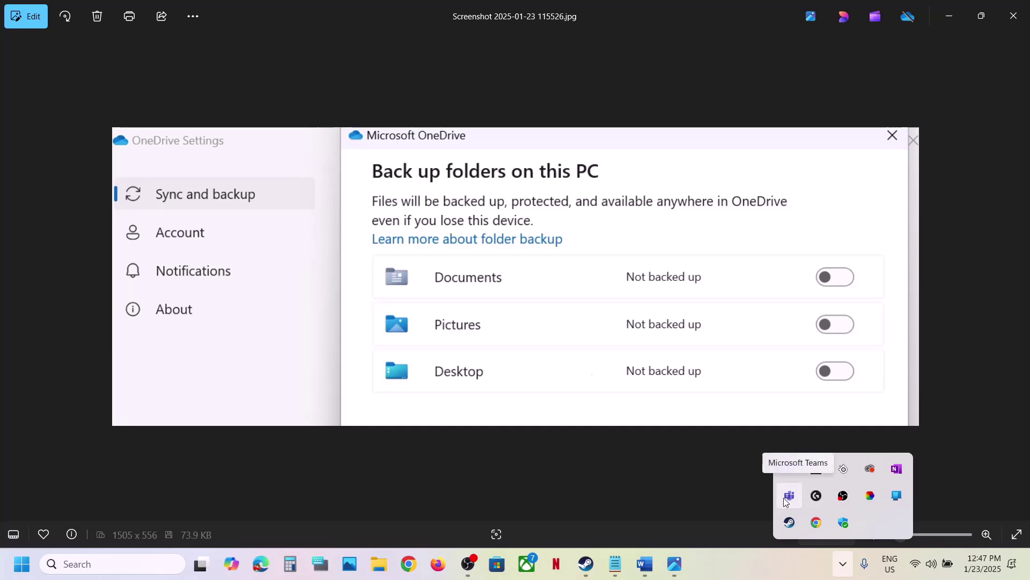
{"action": "right_click", "coordinate": [791, 496]}
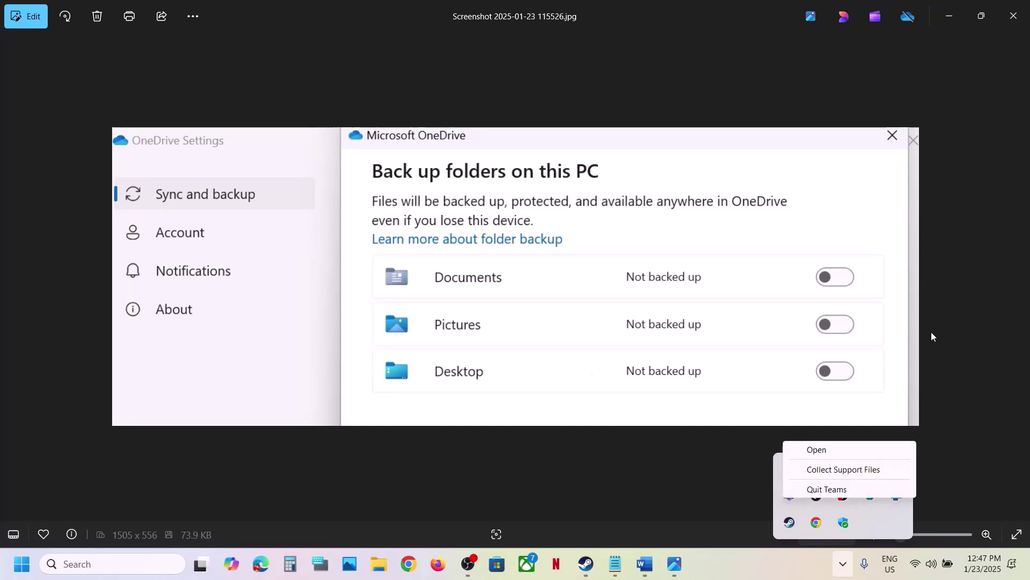
{"action": "left_click", "coordinate": [720, 122]}
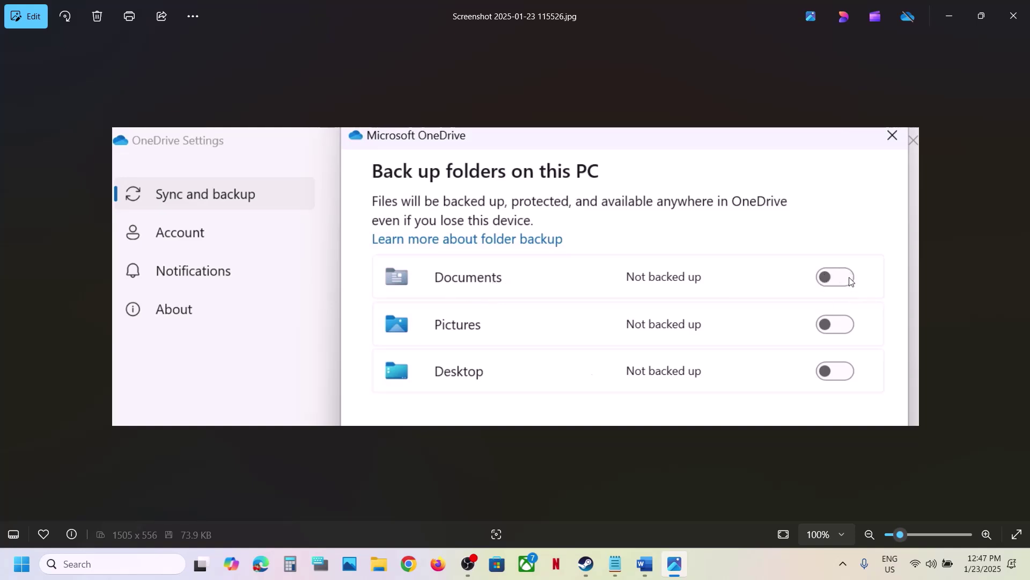
Step: Close the OneDrive backup screenshot and bring the Word guide back in front of Steam
{"action": "left_click", "coordinate": [1014, 15]}
{"action": "left_click", "coordinate": [586, 563]}
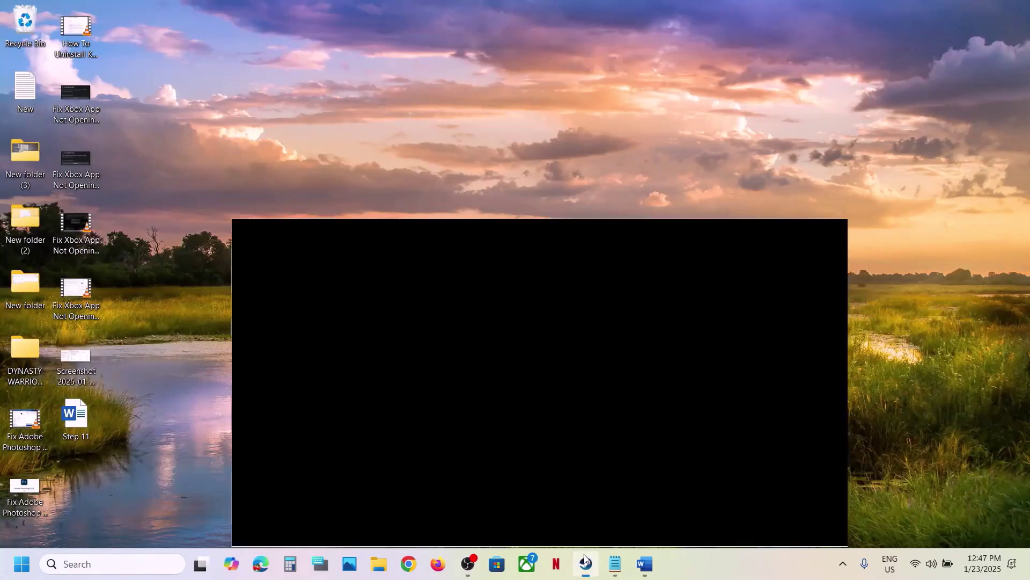
{"action": "left_click", "coordinate": [644, 564]}
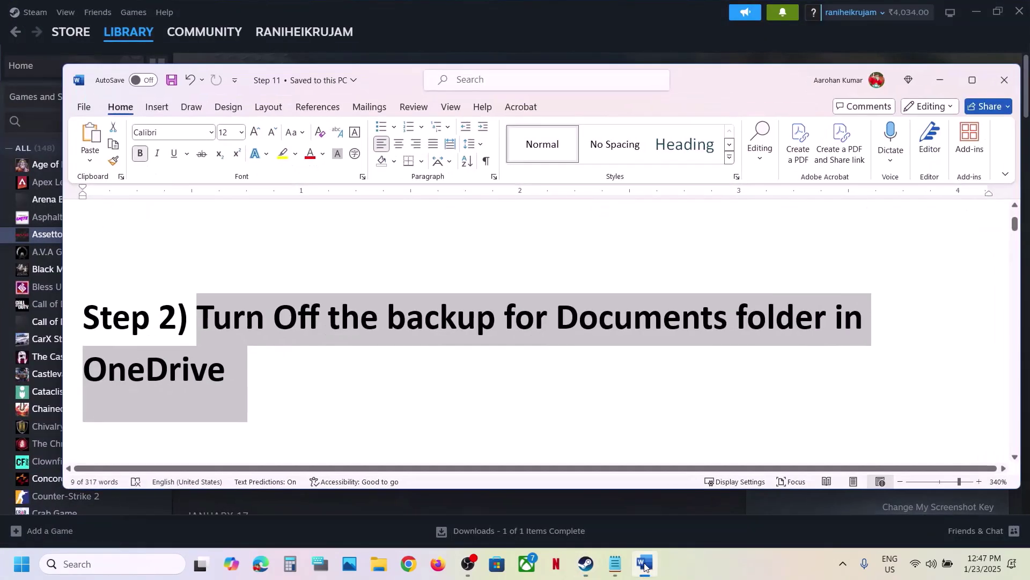
Step: Scroll Word's guide to Step 3 and highlight the Close OneDrive text
{"action": "scroll", "coordinate": [424, 386], "scroll_direction": "down", "scroll_amount": 1}
{"action": "scroll", "coordinate": [424, 386], "scroll_direction": "down", "scroll_amount": 3}
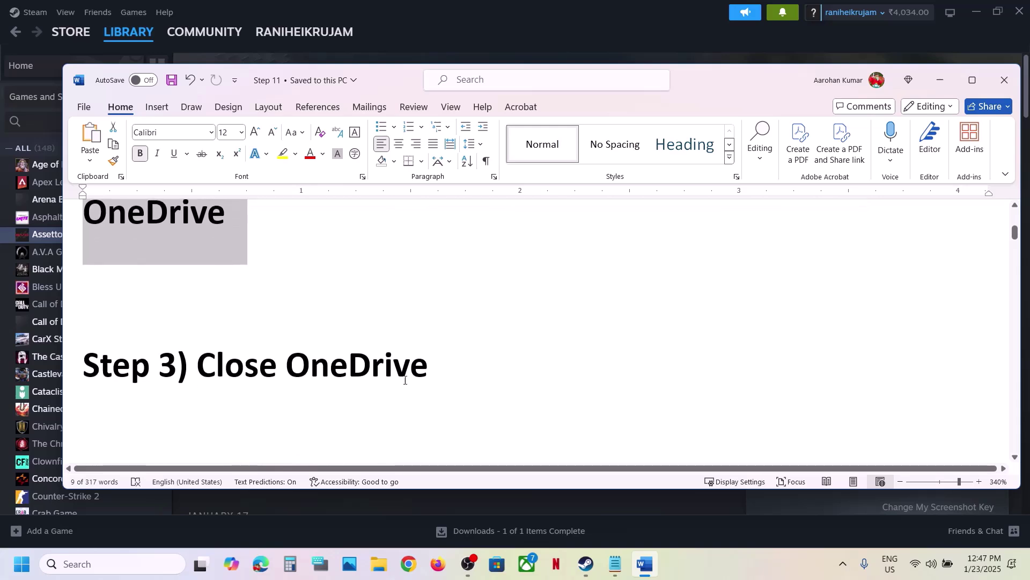
{"action": "left_click_drag", "start_coordinate": [263, 368], "coordinate": [442, 364]}
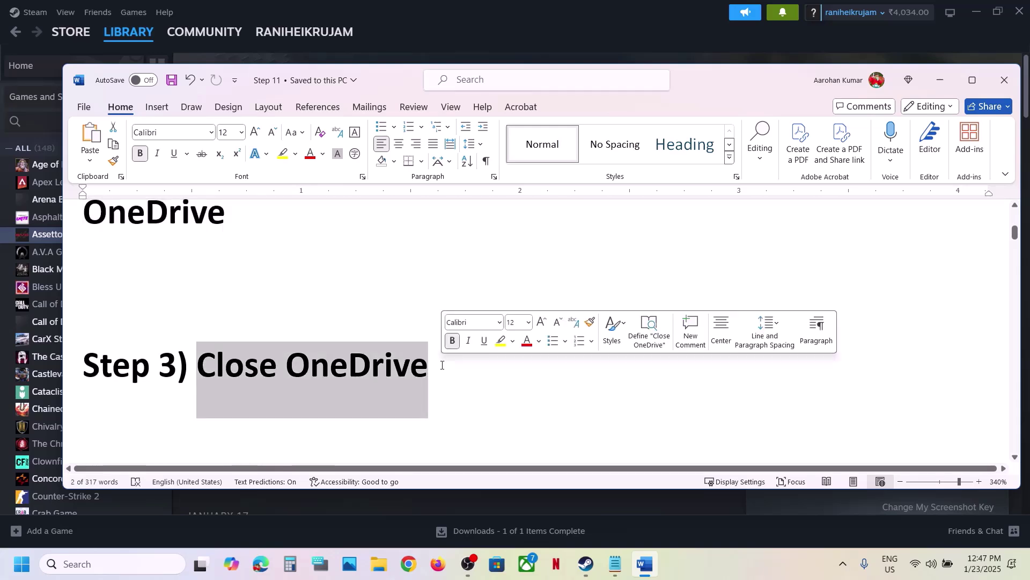
{"action": "left_click", "coordinate": [442, 365]}
Step: Check the Teams tray app's menu, then highlight Close OneDrive again in Word
{"action": "left_click", "coordinate": [843, 564]}
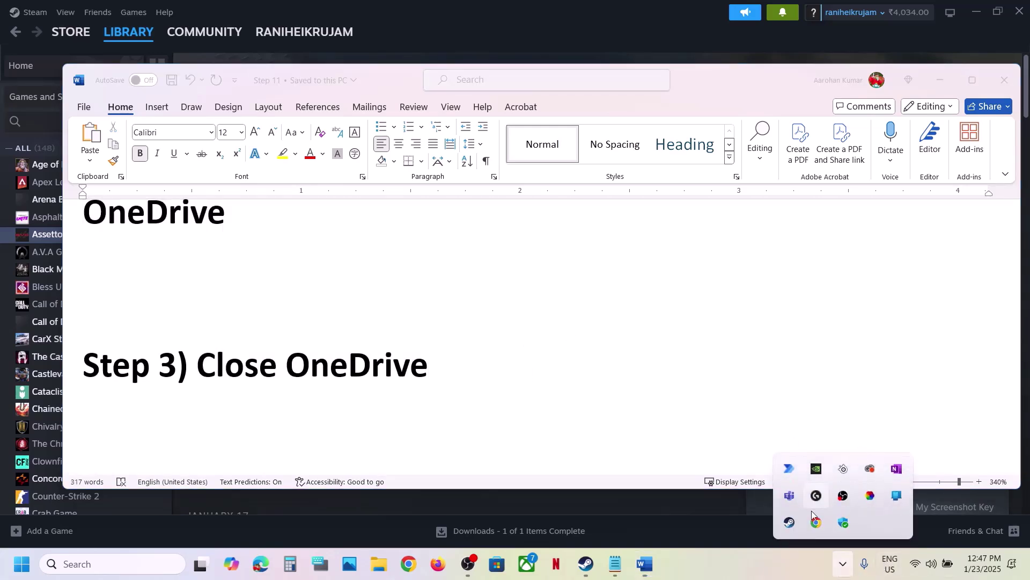
{"action": "right_click", "coordinate": [791, 502]}
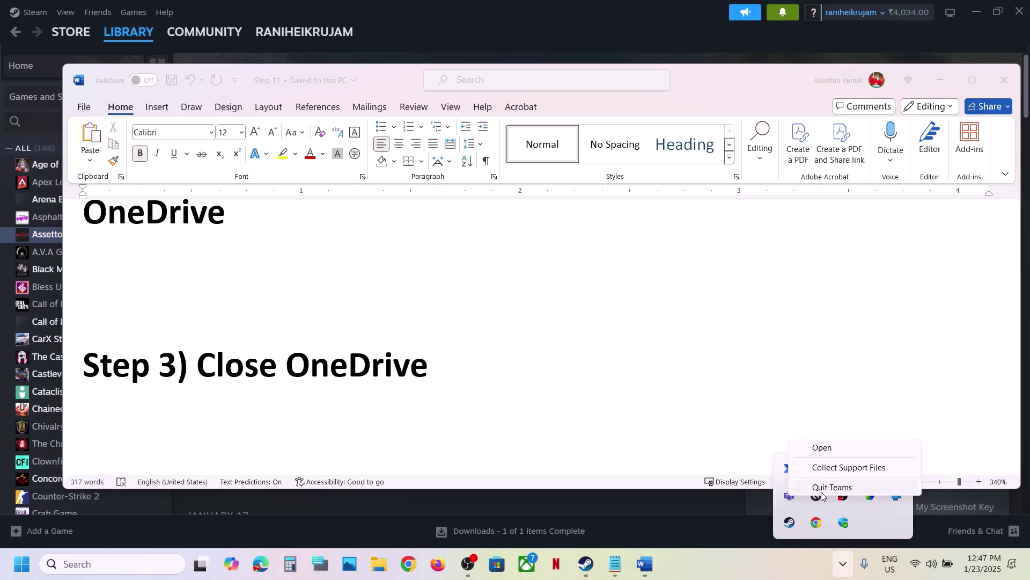
{"action": "left_click", "coordinate": [657, 387]}
{"action": "key", "text": "ctrl+shift+Left"}
{"action": "key", "text": "ctrl+shift+Left"}
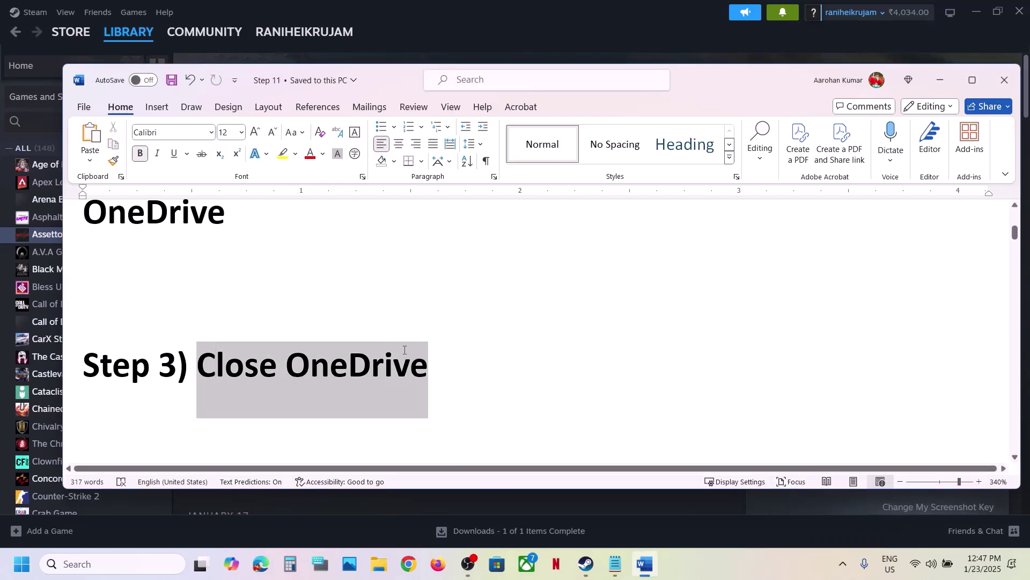
{"action": "left_click", "coordinate": [241, 400]}
Step: Highlight the Step 4 'Delete the content of ACE folder' heading
{"action": "scroll", "coordinate": [241, 401], "scroll_direction": "down", "scroll_amount": 3}
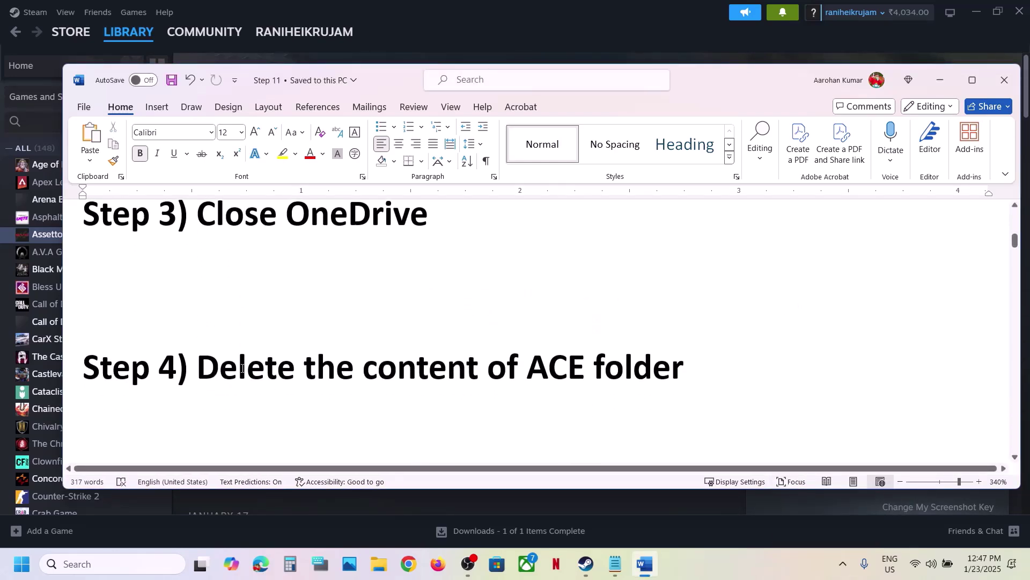
{"action": "left_click_drag", "start_coordinate": [210, 367], "coordinate": [700, 363]}
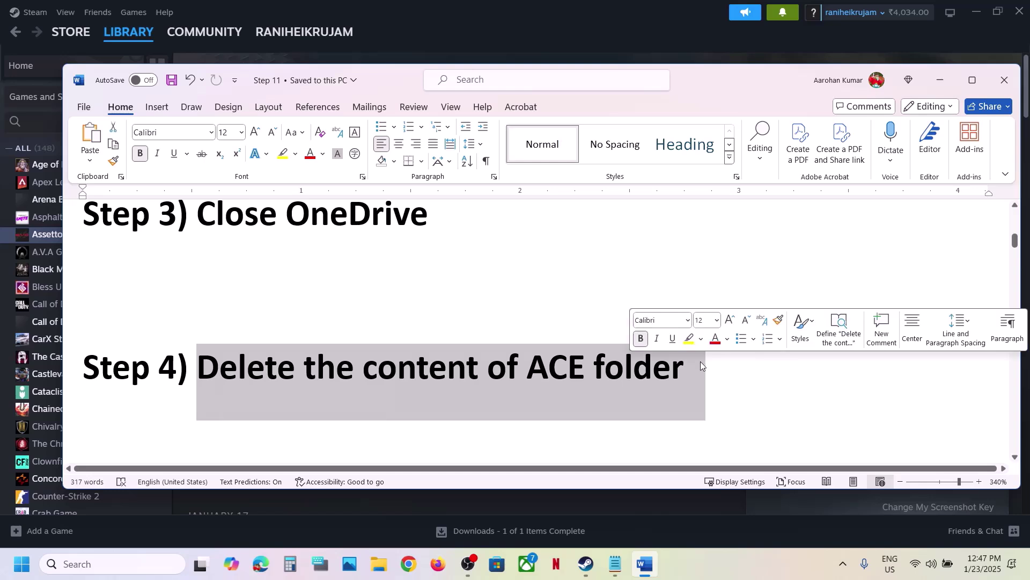
{"action": "left_click", "coordinate": [683, 367]}
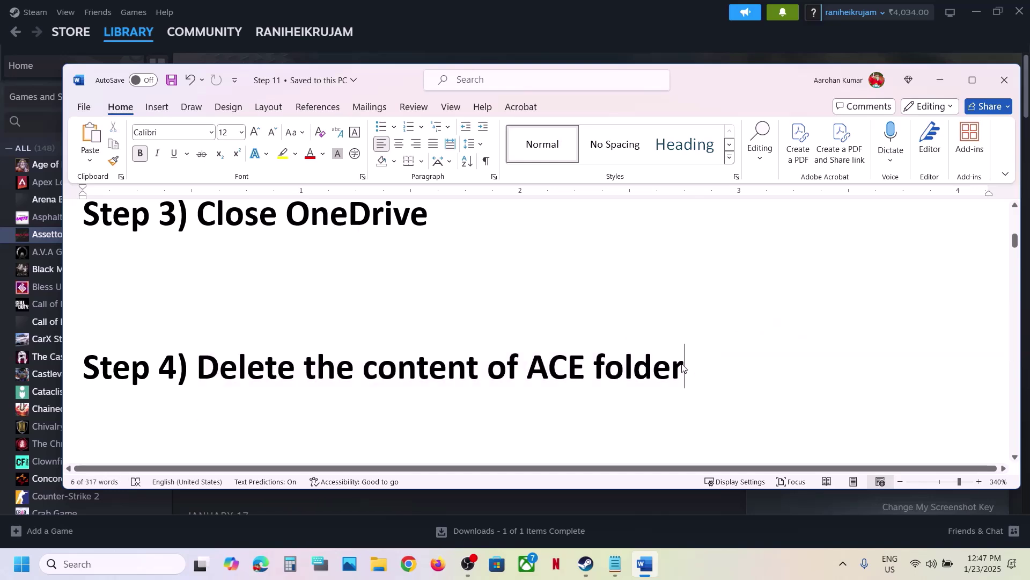
Step: Browse the ACE folder in Documents and copy it as a backup
{"action": "left_click", "coordinate": [379, 568]}
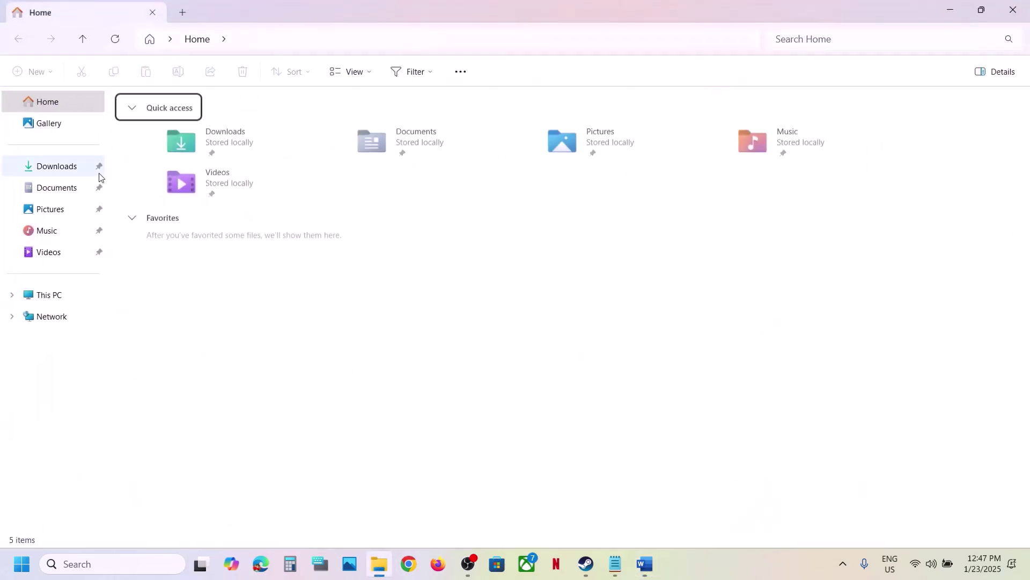
{"action": "left_click", "coordinate": [56, 192]}
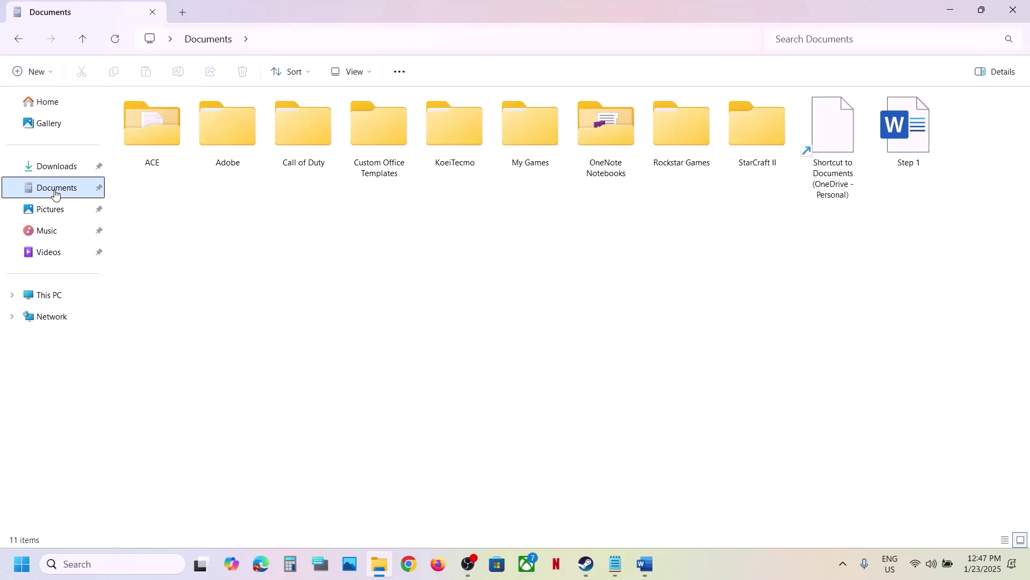
{"action": "left_click", "coordinate": [156, 131]}
{"action": "double_click", "coordinate": [155, 131]}
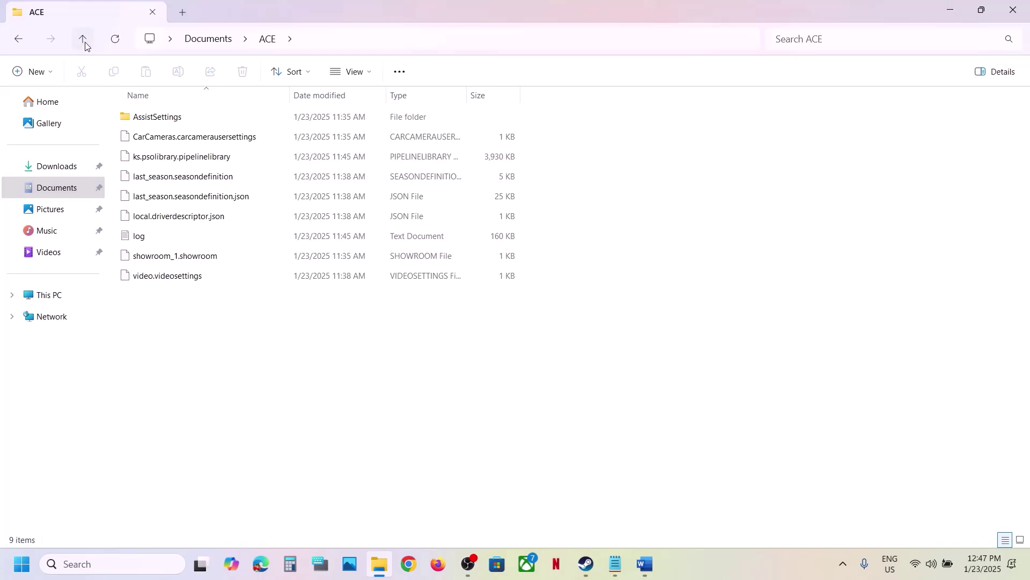
{"action": "left_click", "coordinate": [83, 40]}
{"action": "double_click", "coordinate": [163, 127]}
{"action": "left_click", "coordinate": [84, 42]}
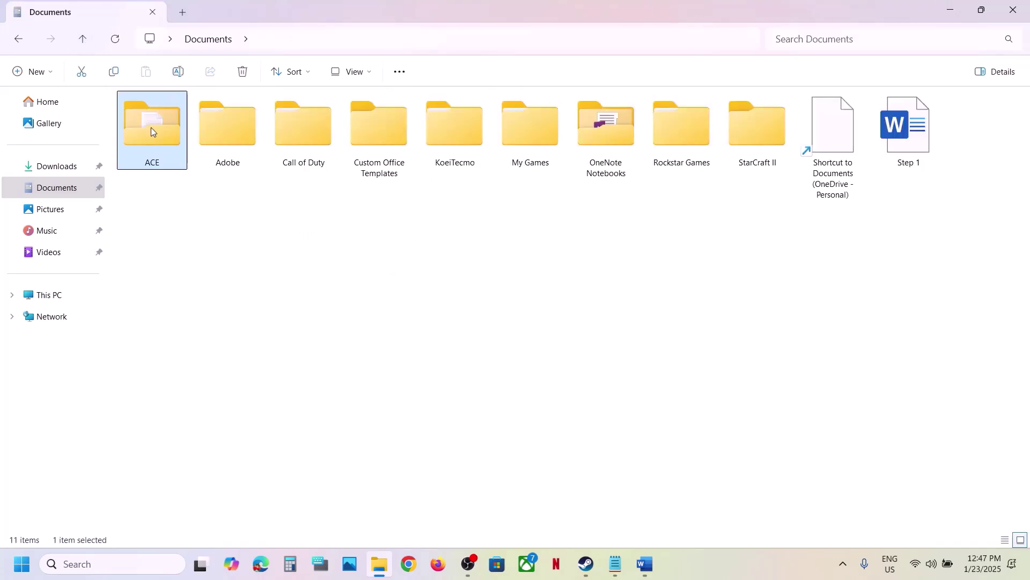
{"action": "right_click", "coordinate": [152, 132]}
{"action": "left_click", "coordinate": [216, 149]}
Step: Select all nine items inside the ACE folder and inspect their options
{"action": "double_click", "coordinate": [159, 127]}
{"action": "left_click_drag", "start_coordinate": [282, 379], "coordinate": [168, 119]}
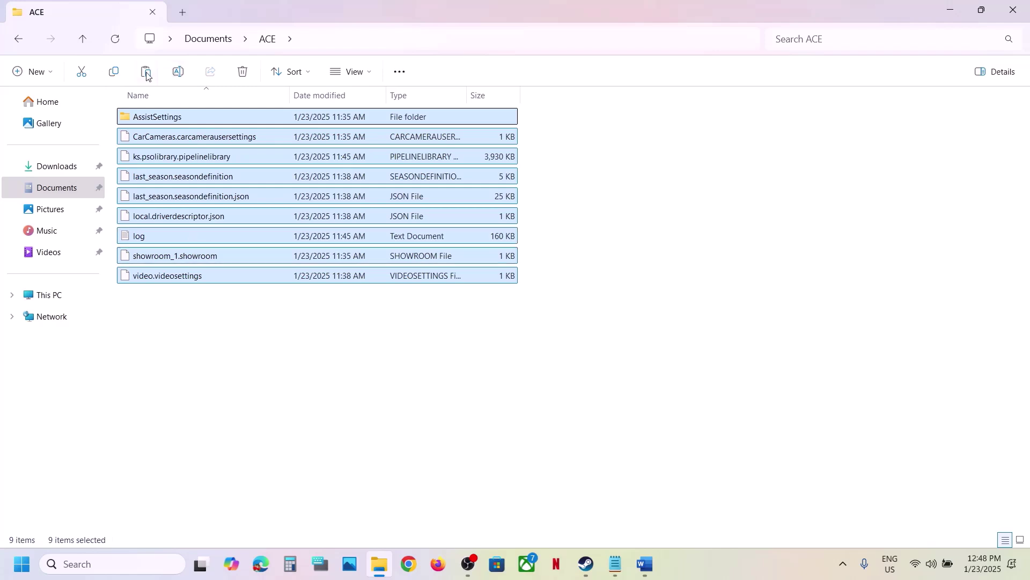
{"action": "right_click", "coordinate": [198, 129]}
{"action": "left_click", "coordinate": [175, 299]}
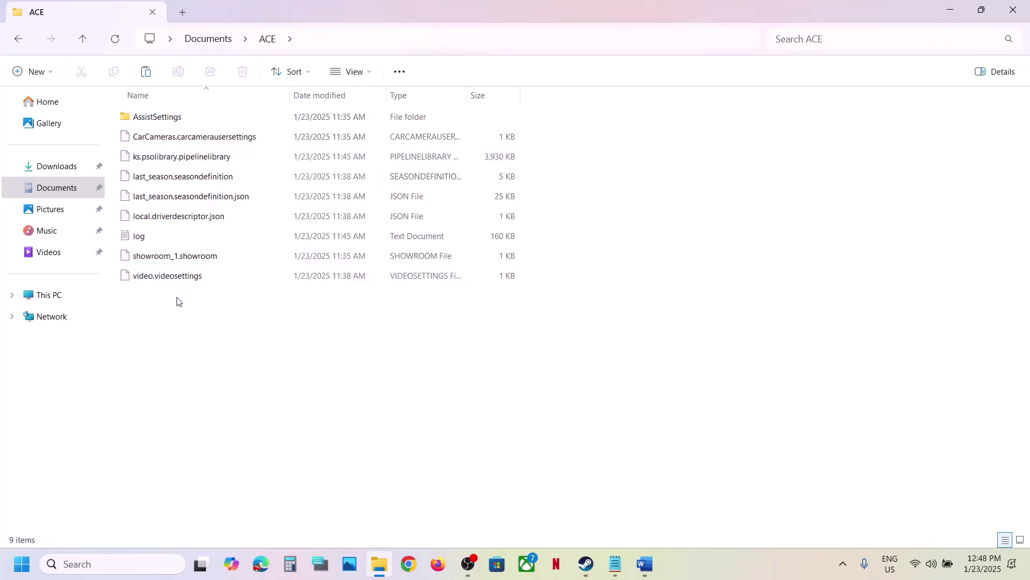
{"action": "left_click_drag", "start_coordinate": [175, 299], "coordinate": [161, 115]}
{"action": "right_click", "coordinate": [158, 119]}
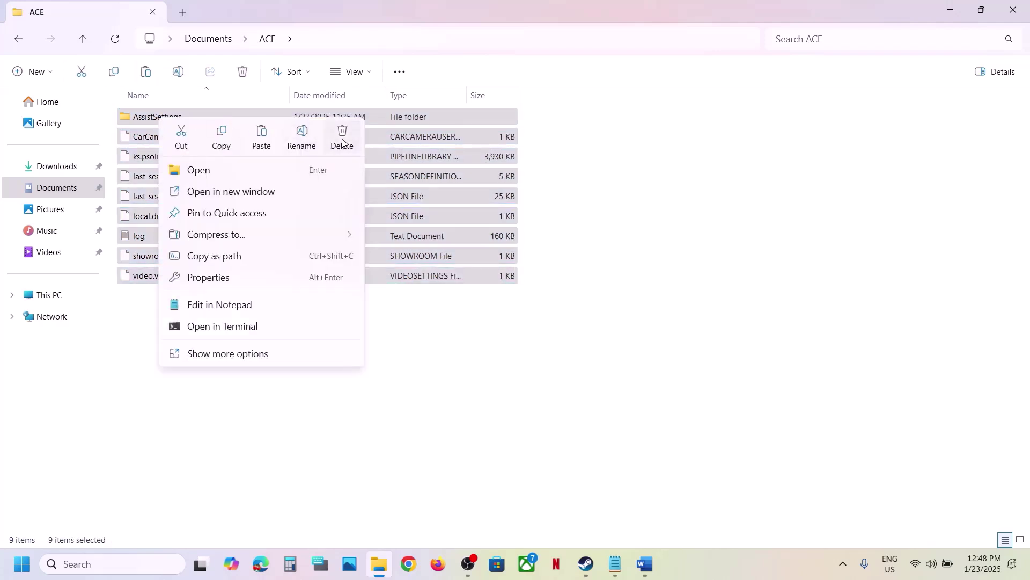
{"action": "left_click", "coordinate": [237, 413]}
{"action": "left_click", "coordinate": [236, 413]}
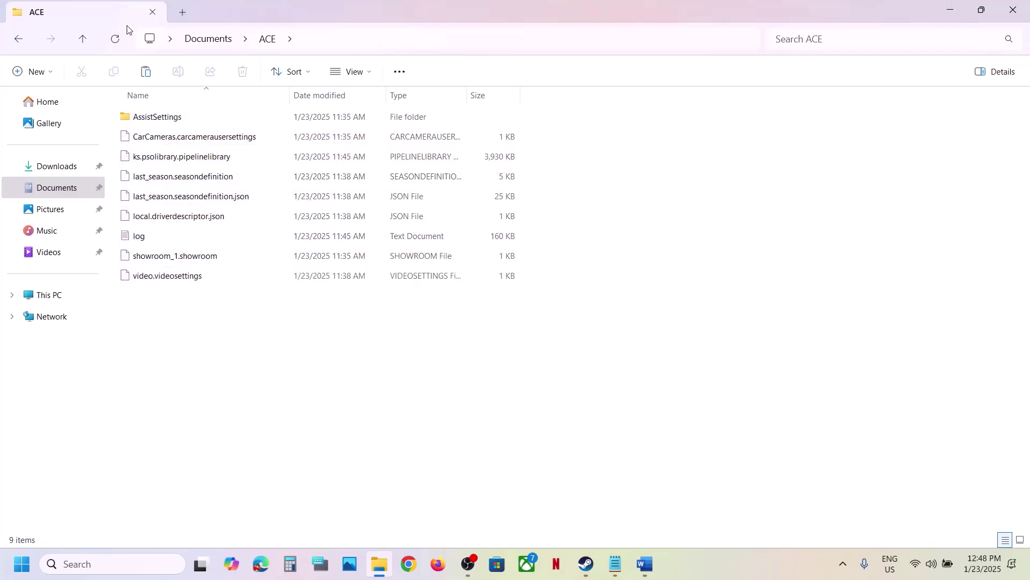
Step: Return to Documents and dismiss the ACE folder's shortcut menu
{"action": "left_click", "coordinate": [82, 42]}
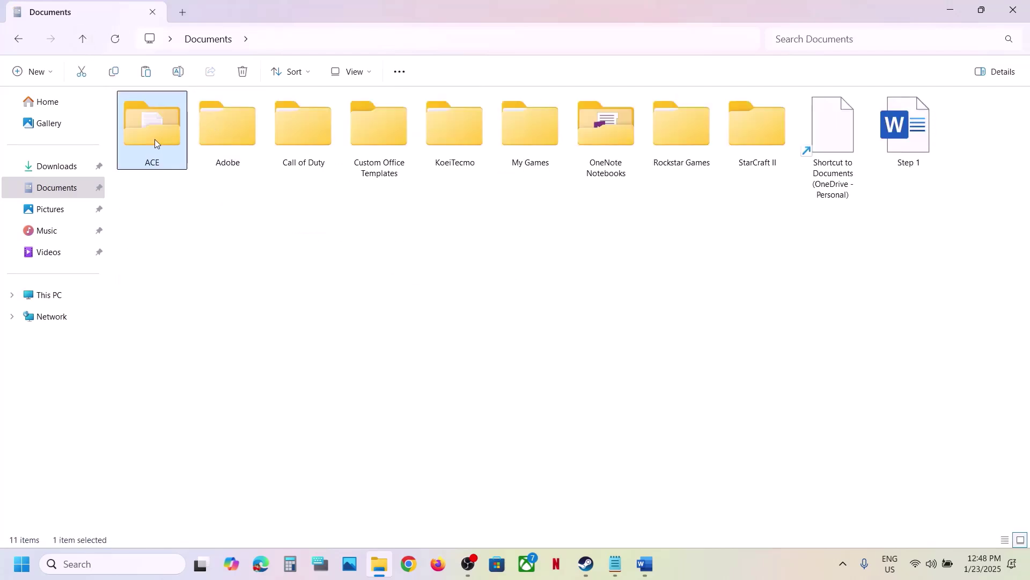
{"action": "right_click", "coordinate": [155, 140]}
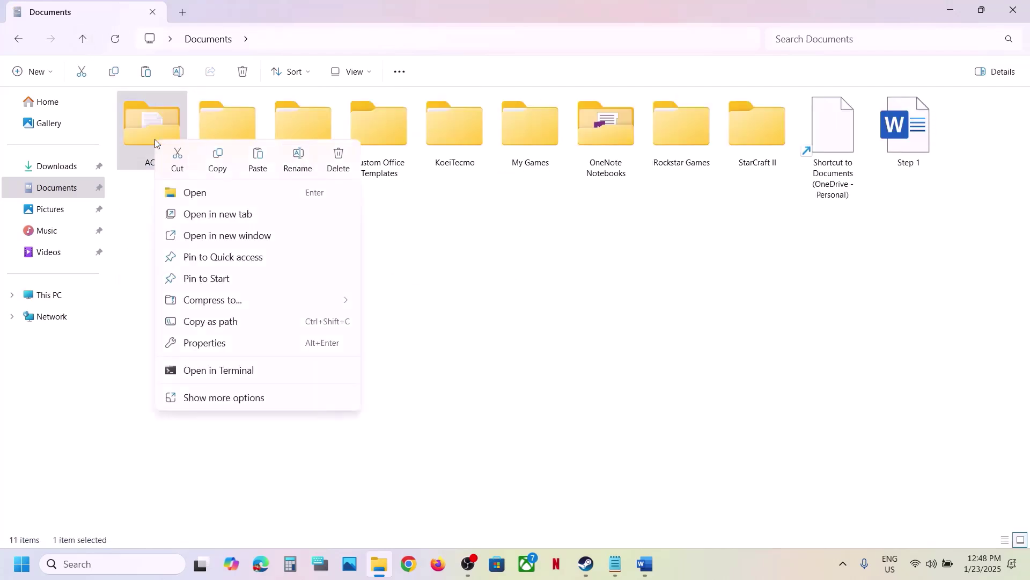
{"action": "left_click", "coordinate": [596, 439]}
{"action": "left_click", "coordinate": [598, 441]}
Step: Highlight Word's Step 5 'Create a New Windows local account', then open Windows Settings
{"action": "left_click", "coordinate": [586, 563]}
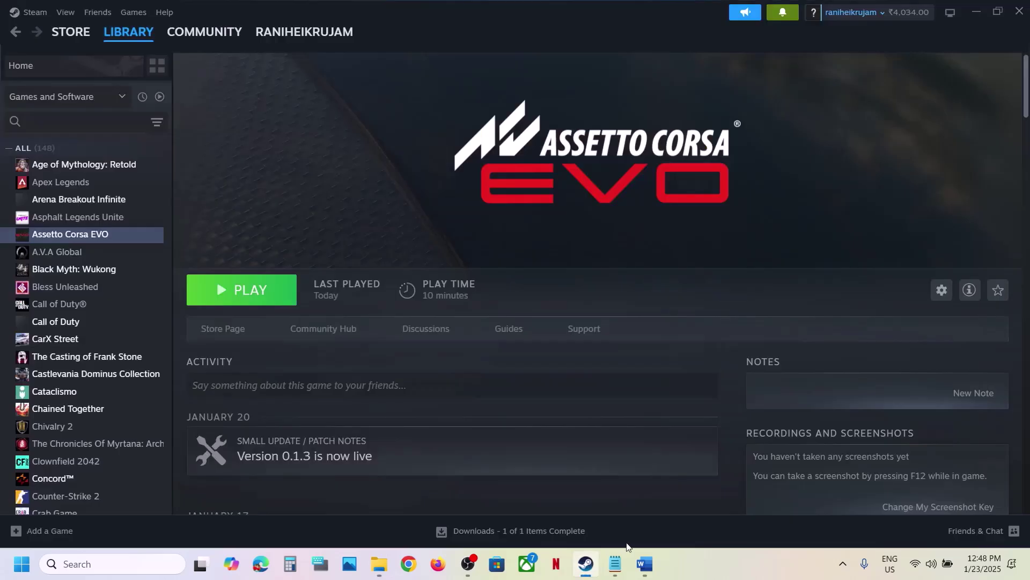
{"action": "left_click", "coordinate": [646, 568]}
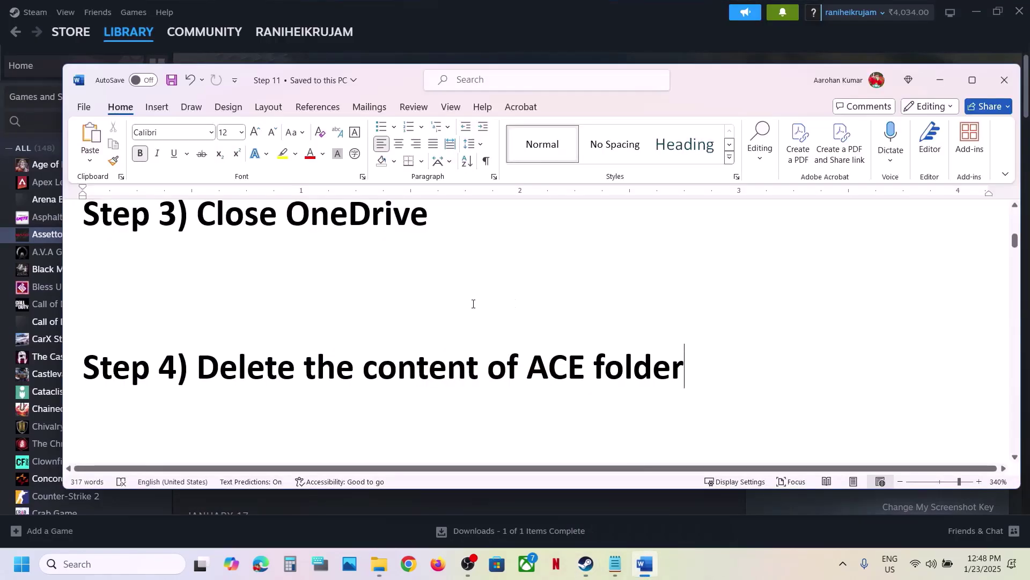
{"action": "scroll", "coordinate": [474, 304], "scroll_direction": "down", "scroll_amount": 3}
{"action": "left_click_drag", "start_coordinate": [199, 362], "coordinate": [787, 354]}
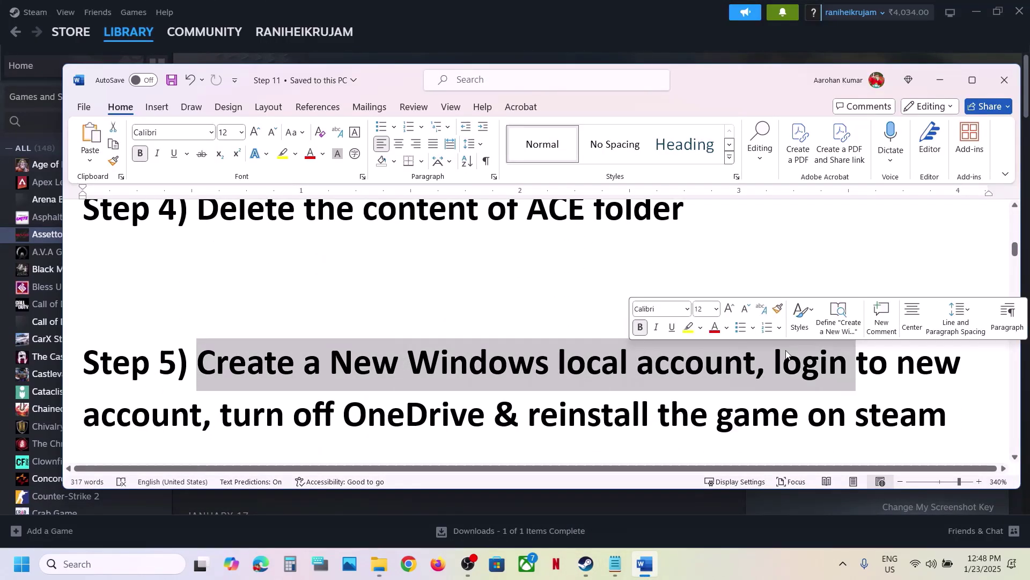
{"action": "left_click", "coordinate": [439, 353]}
{"action": "left_click_drag", "start_coordinate": [203, 362], "coordinate": [756, 363]}
{"action": "key", "text": "super+i"}
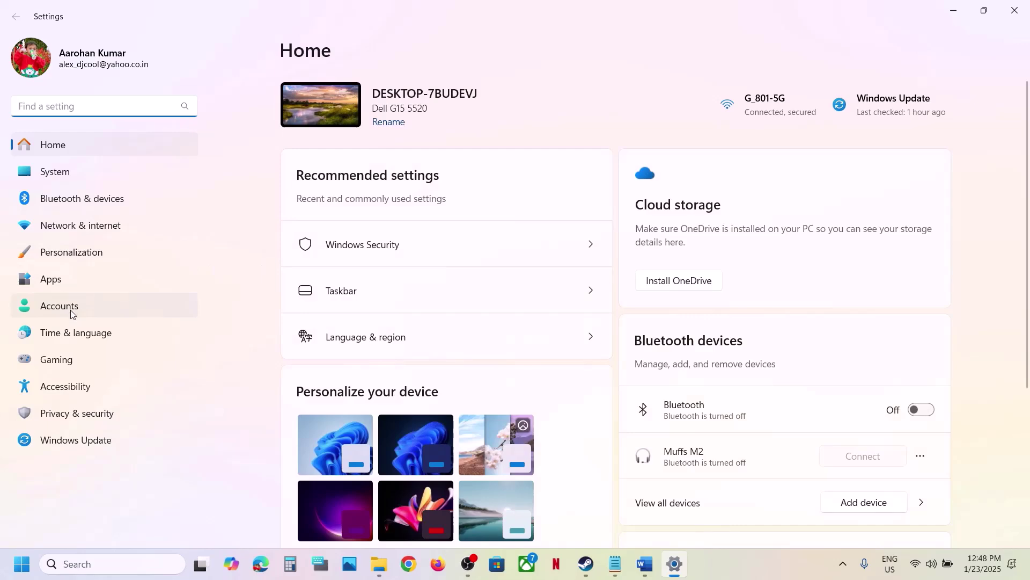
Step: Under Accounts > Other users, add an account without the person's sign-in information
{"action": "left_click", "coordinate": [70, 311]}
{"action": "scroll", "coordinate": [532, 336], "scroll_direction": "down", "scroll_amount": 10}
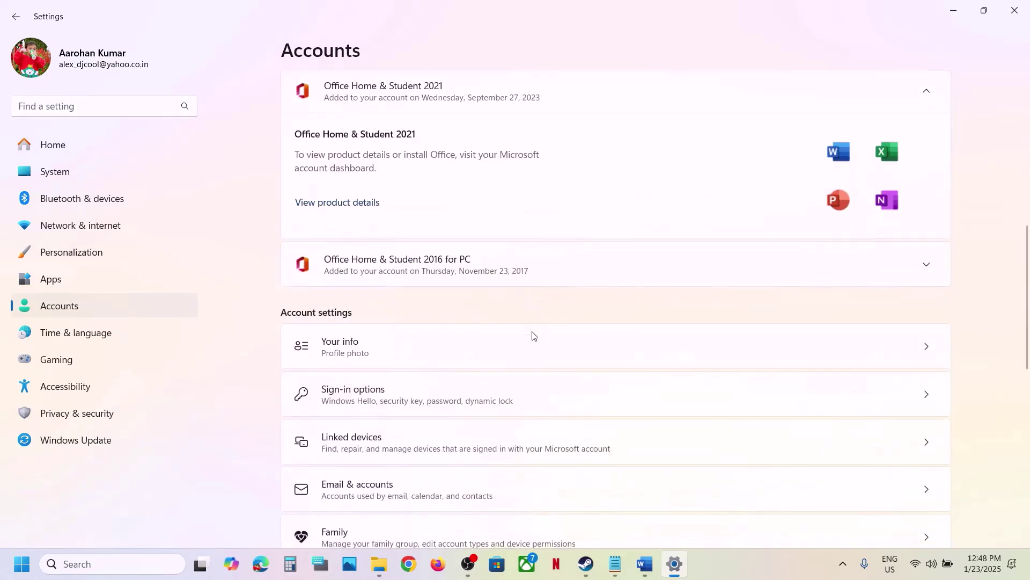
{"action": "scroll", "coordinate": [533, 336], "scroll_direction": "down", "scroll_amount": 5}
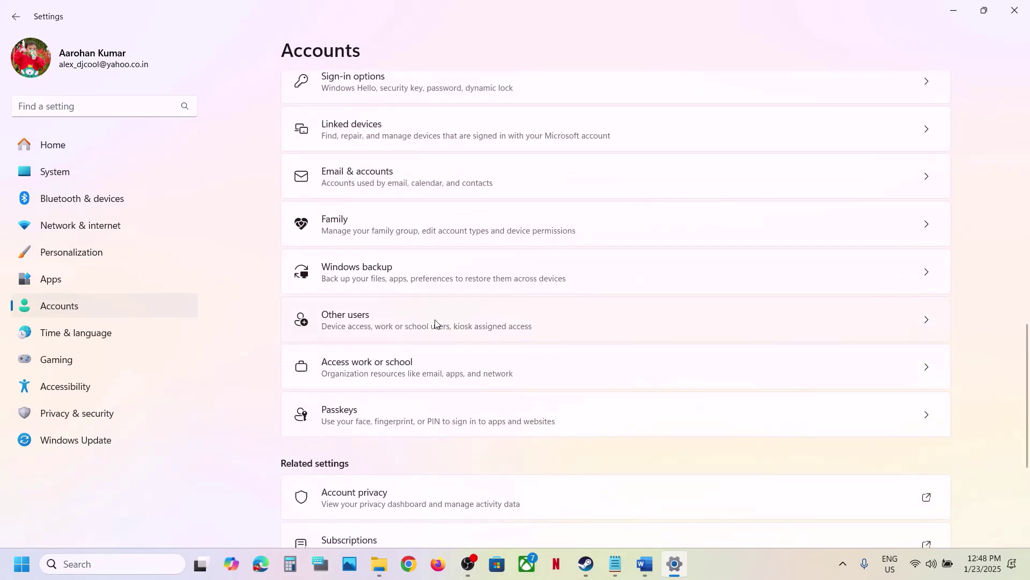
{"action": "left_click", "coordinate": [436, 323]}
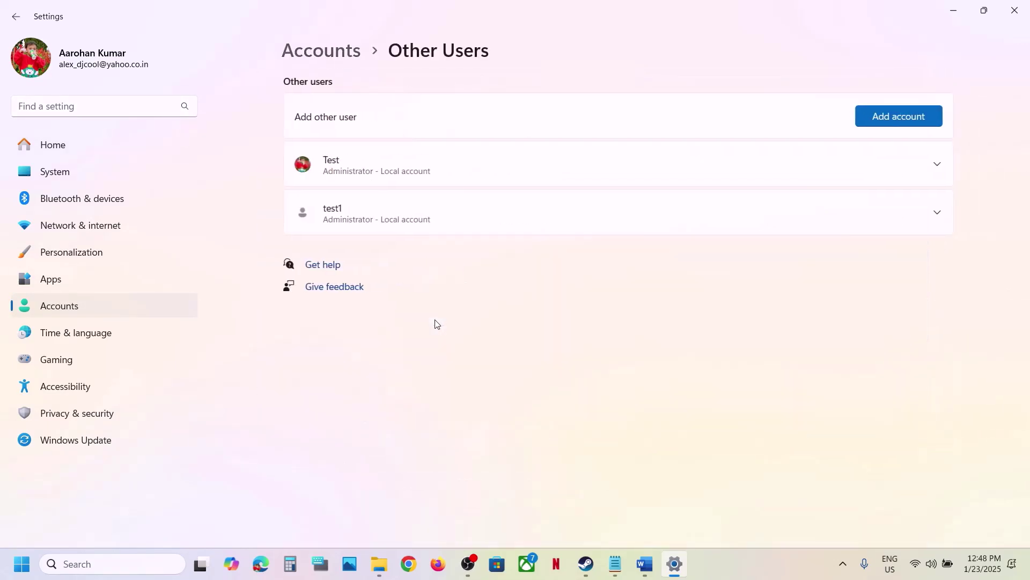
{"action": "left_click", "coordinate": [899, 116]}
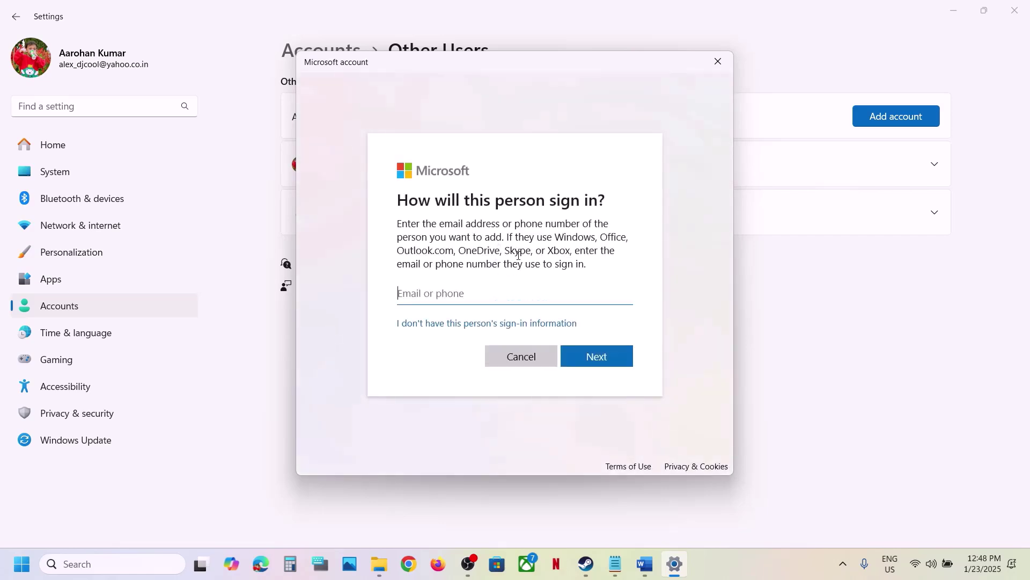
{"action": "left_click", "coordinate": [458, 324]}
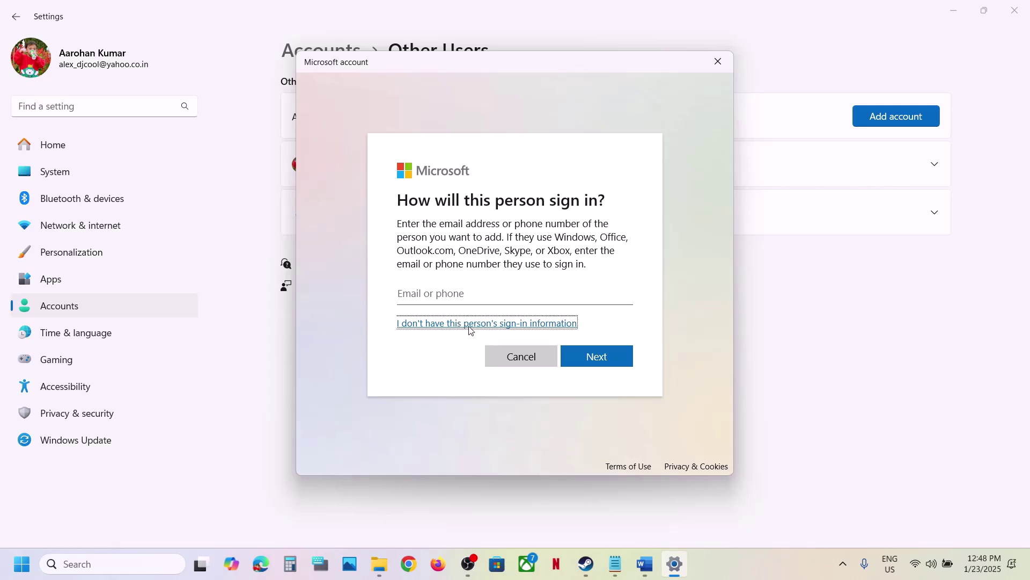
{"action": "left_click", "coordinate": [488, 324]}
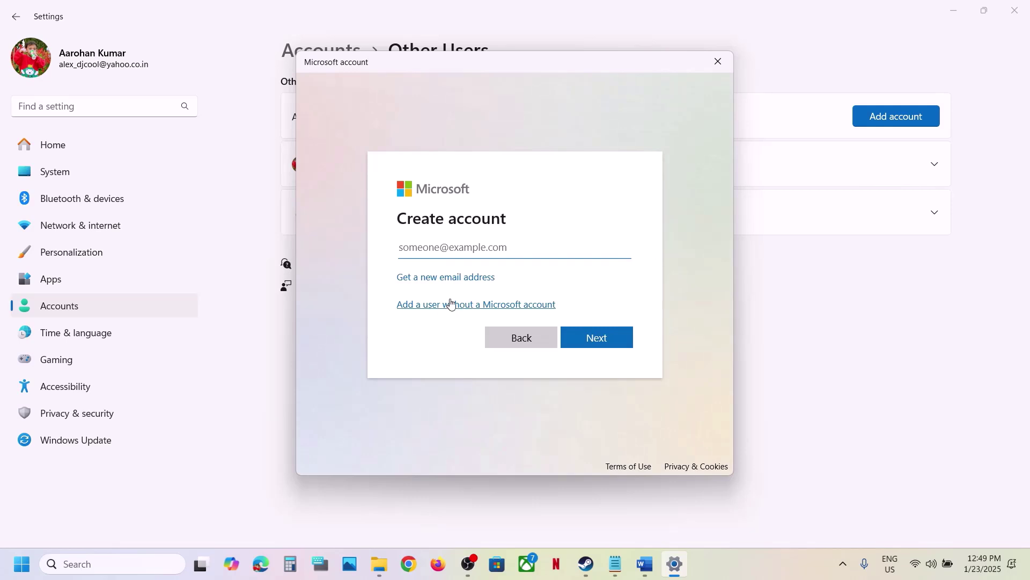
Step: Add local user test2 without a Microsoft account, entering and confirming its password
{"action": "left_click", "coordinate": [450, 305]}
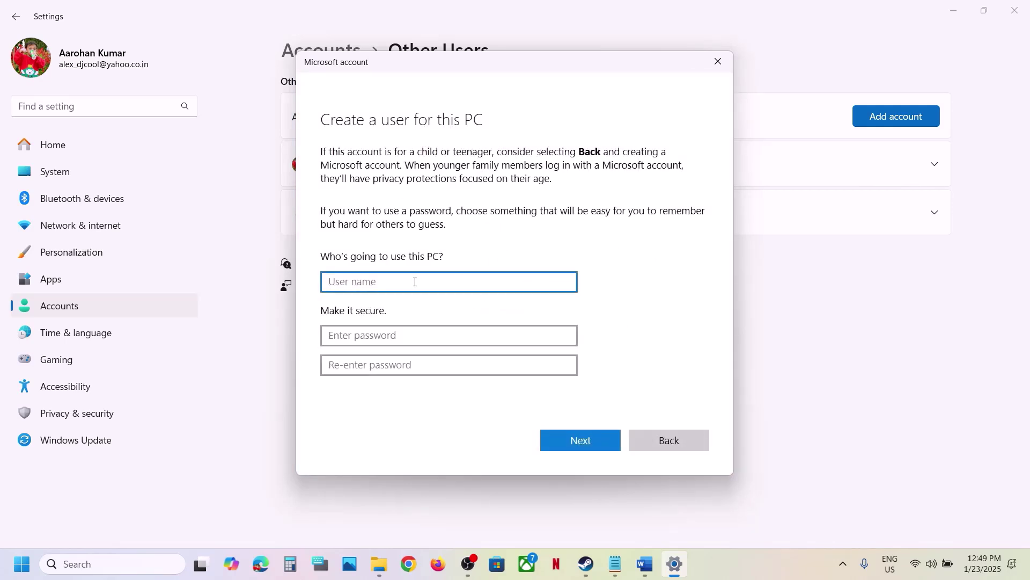
{"action": "type", "text": "test2"}
{"action": "left_click", "coordinate": [387, 337]}
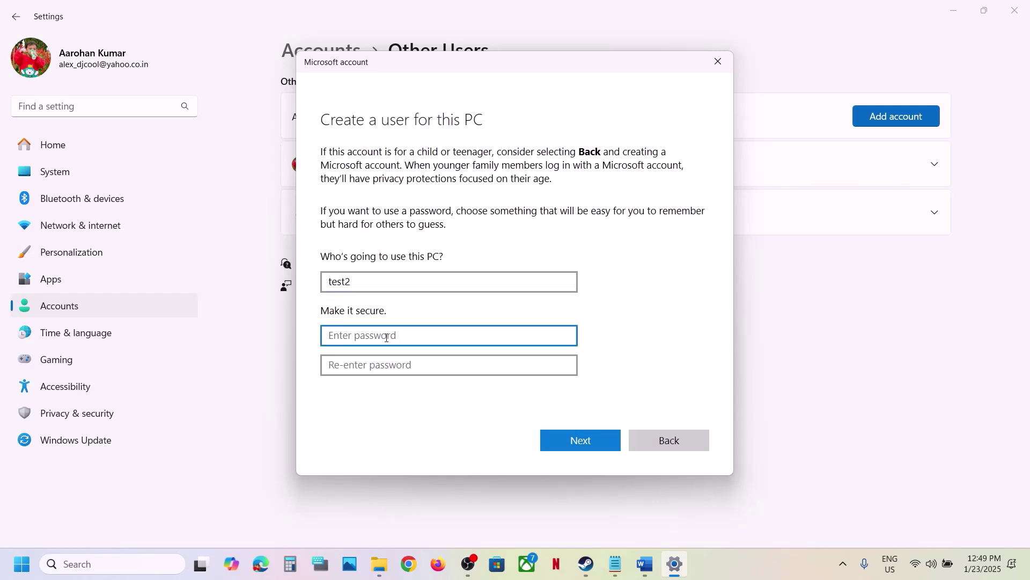
{"action": "type", "text": "1234"}
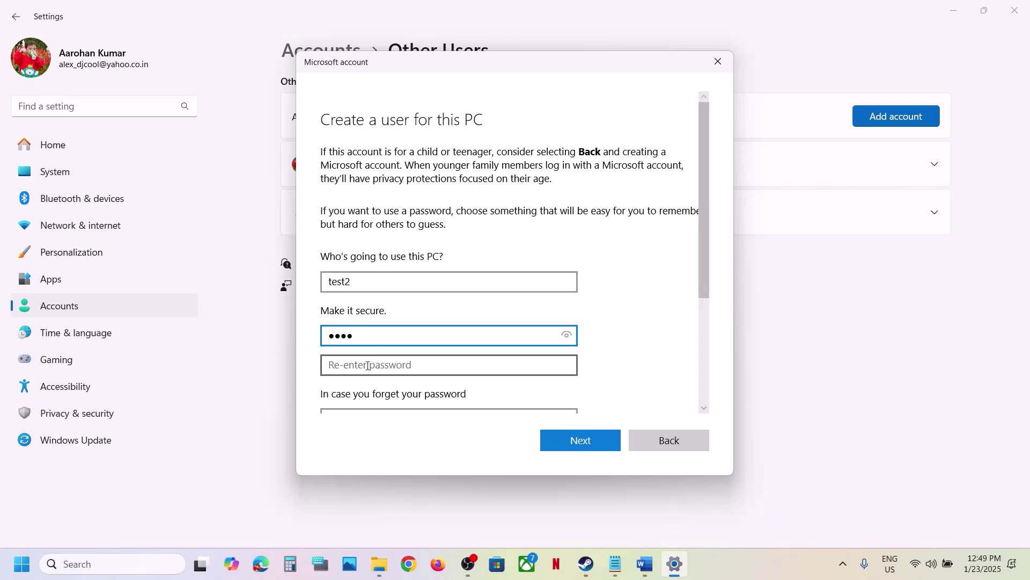
{"action": "left_click", "coordinate": [368, 365]}
{"action": "type", "text": "1234"}
Step: Set the first pet's name and birth city security questions with answers
{"action": "scroll", "coordinate": [369, 364], "scroll_direction": "down", "scroll_amount": 3}
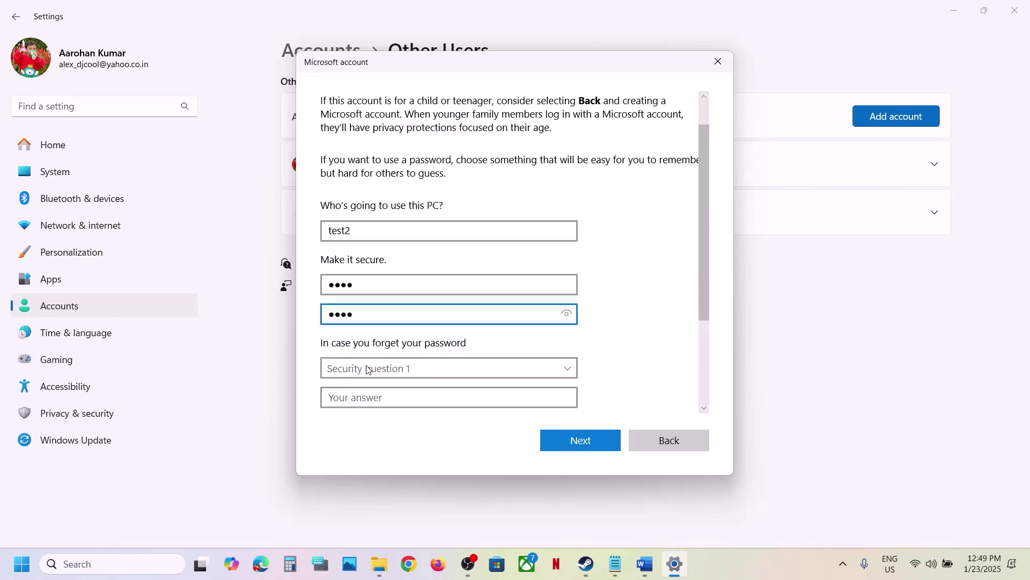
{"action": "left_click", "coordinate": [411, 329]}
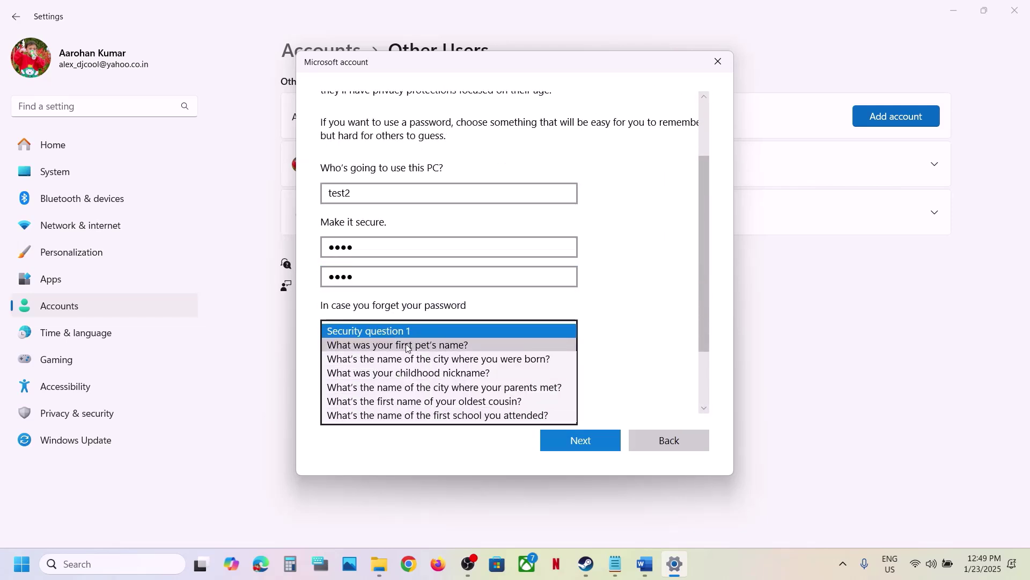
{"action": "left_click", "coordinate": [406, 348]}
{"action": "left_click", "coordinate": [378, 359]}
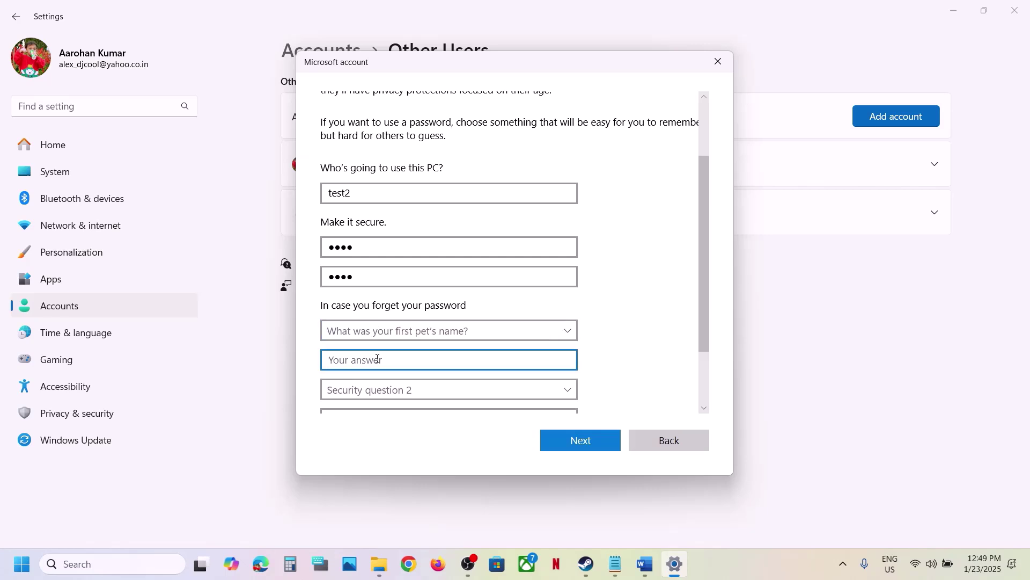
{"action": "type", "text": "test"}
{"action": "scroll", "coordinate": [375, 358], "scroll_direction": "down", "scroll_amount": 3}
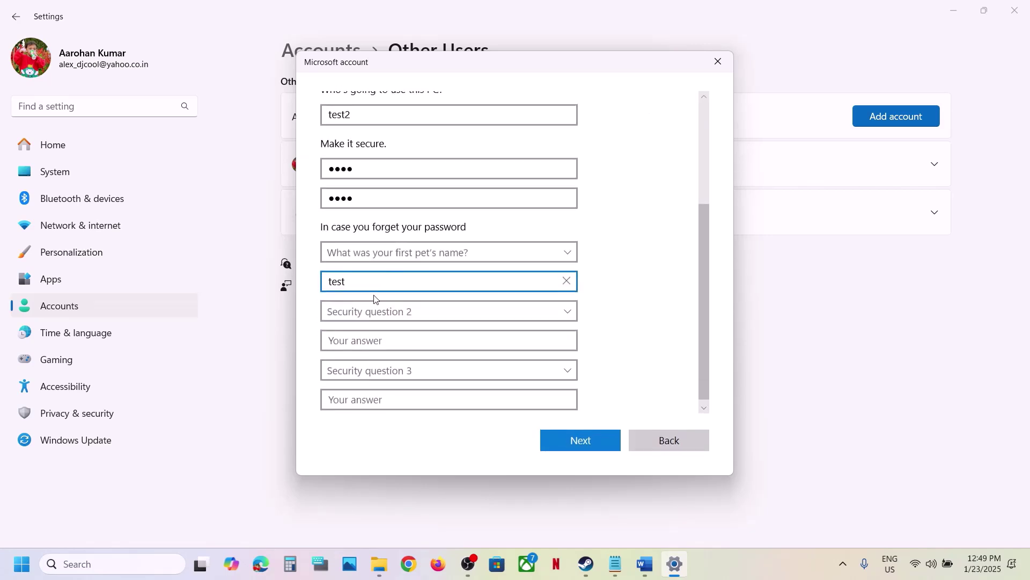
{"action": "left_click", "coordinate": [367, 310]}
{"action": "left_click", "coordinate": [381, 340]}
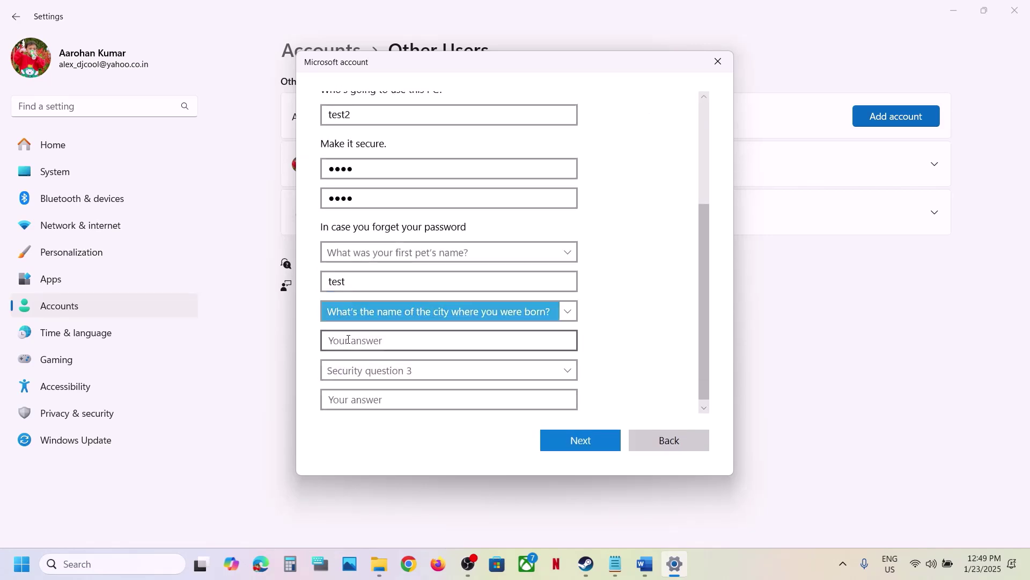
{"action": "left_click", "coordinate": [336, 340]}
{"action": "type", "text": "test"}
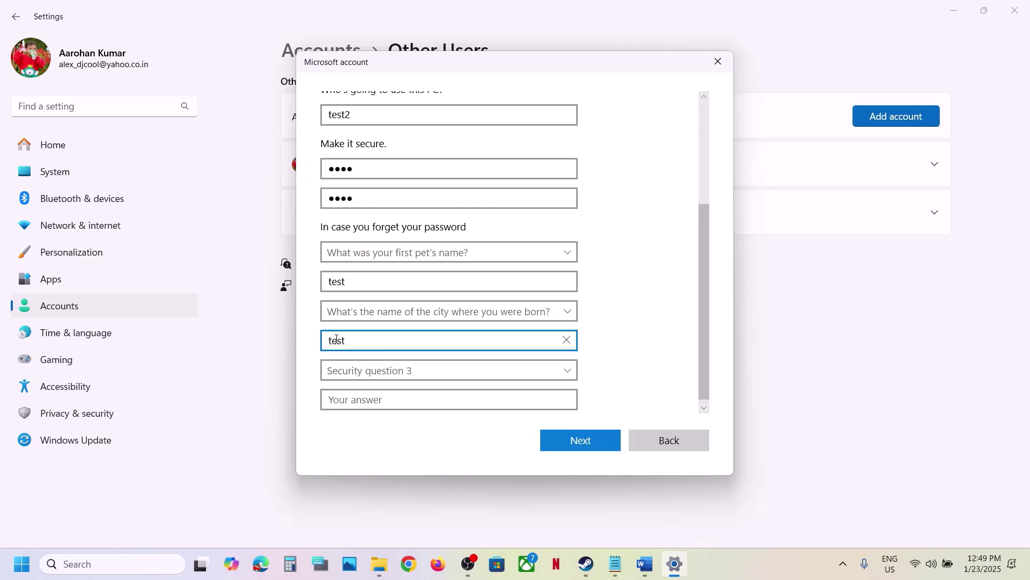
Step: Answer a childhood nickname question, create the test2 account, and show its options
{"action": "left_click", "coordinate": [338, 366]}
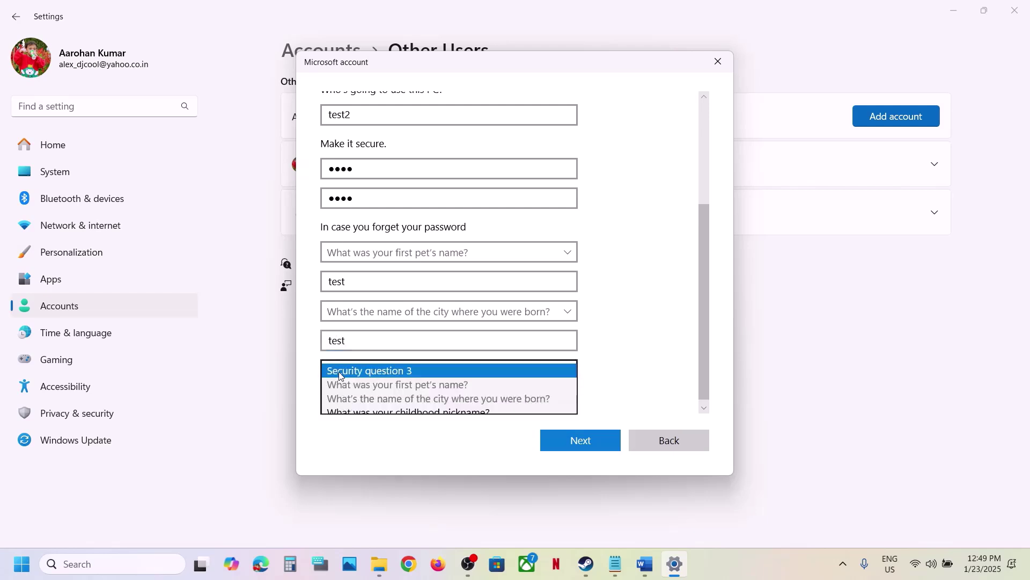
{"action": "left_click", "coordinate": [365, 409]}
{"action": "left_click", "coordinate": [357, 398]}
{"action": "type", "text": "test"}
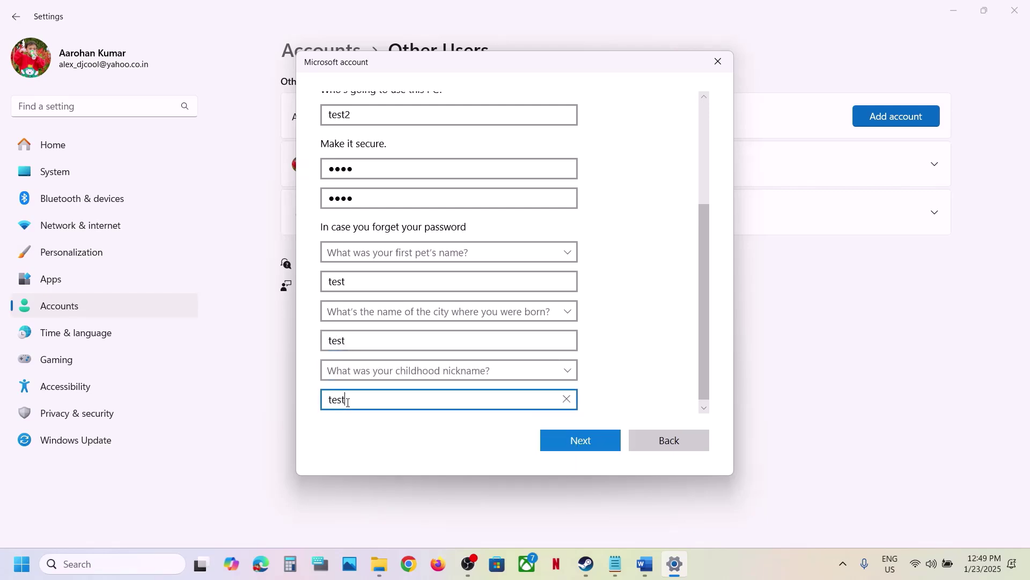
{"action": "left_click", "coordinate": [583, 440]}
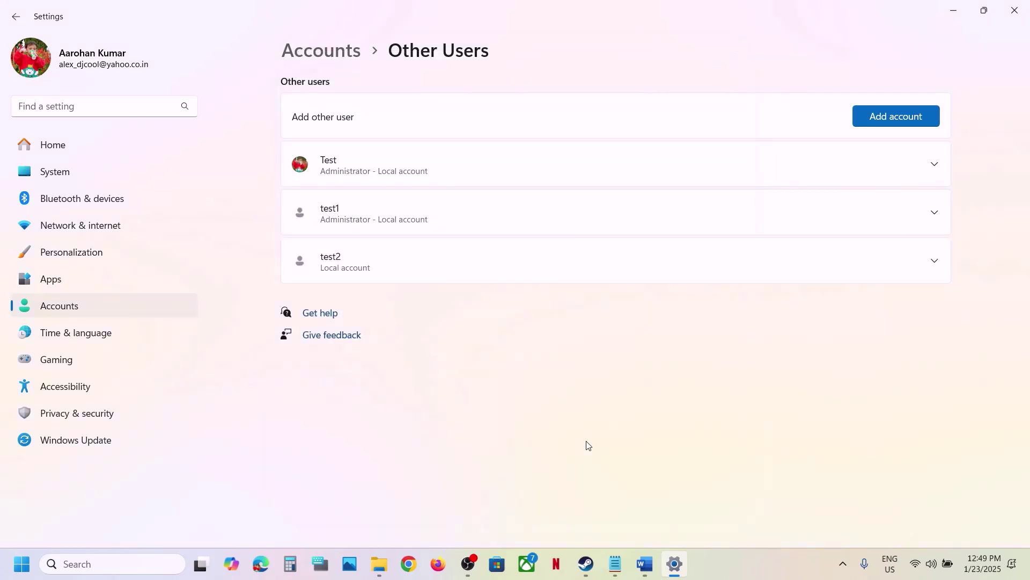
{"action": "left_click", "coordinate": [935, 262]}
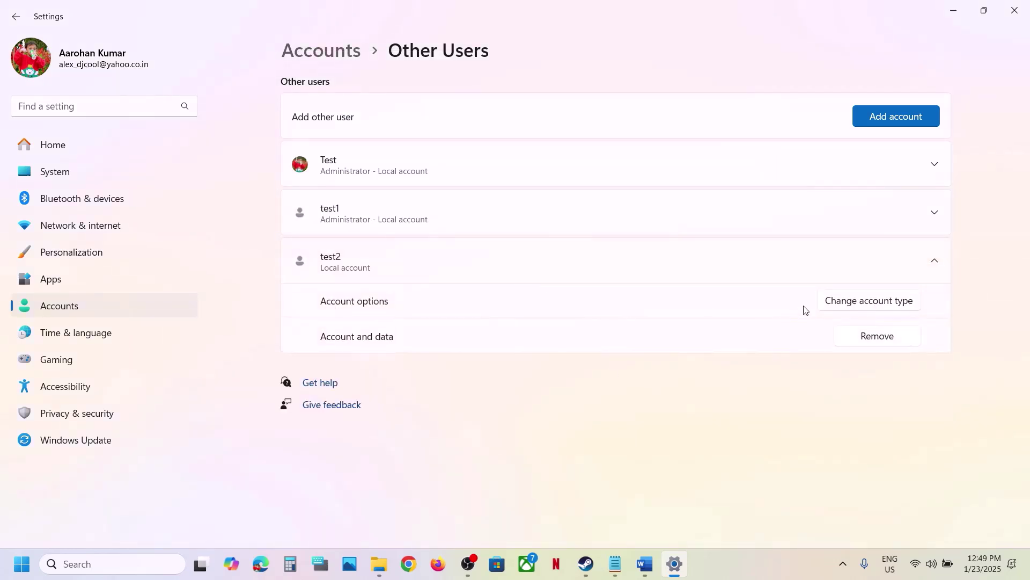
Step: Change the test2 account type to Administrator
{"action": "left_click", "coordinate": [879, 301]}
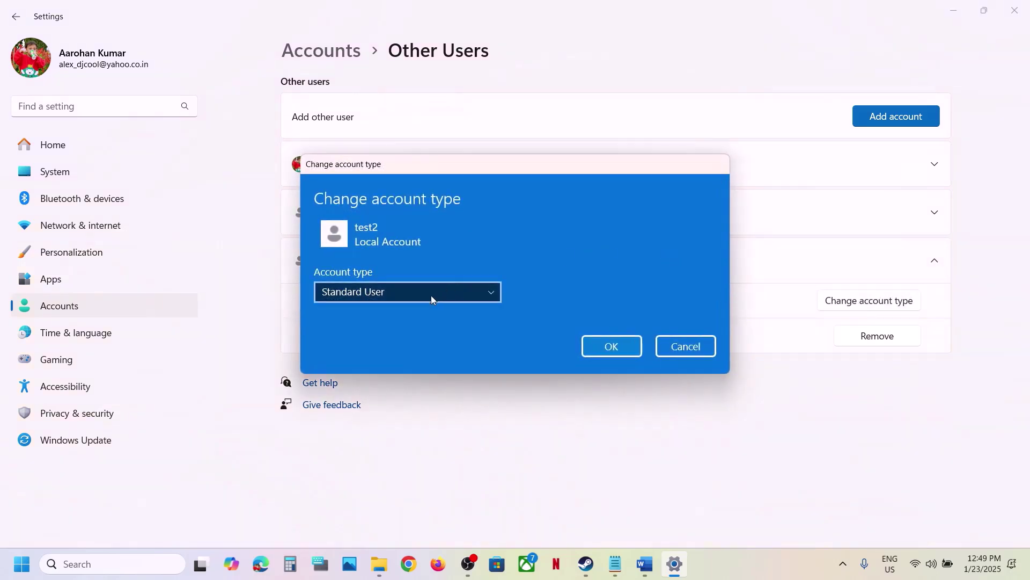
{"action": "left_click", "coordinate": [431, 299]}
{"action": "left_click", "coordinate": [369, 273]}
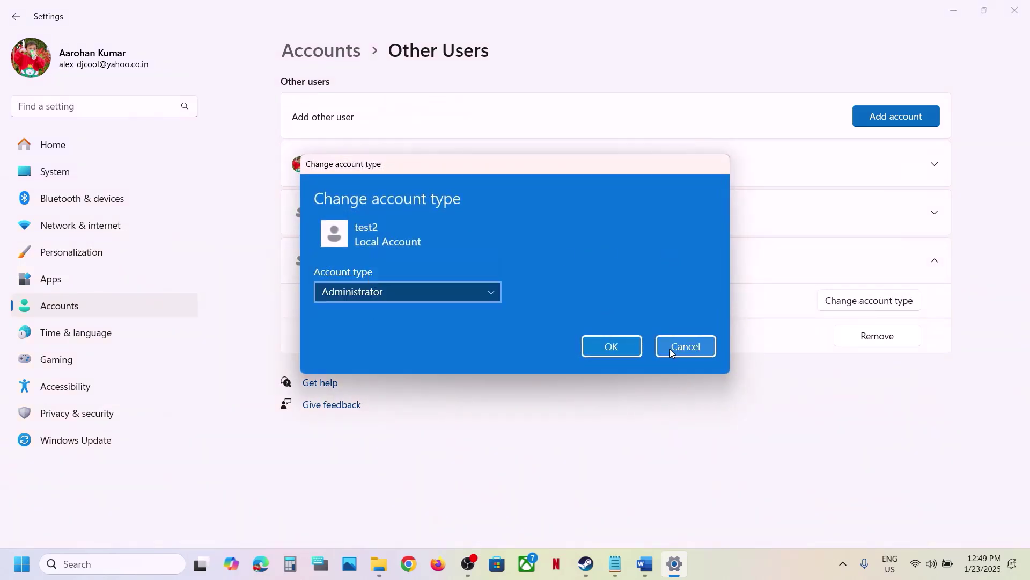
{"action": "left_click", "coordinate": [620, 349]}
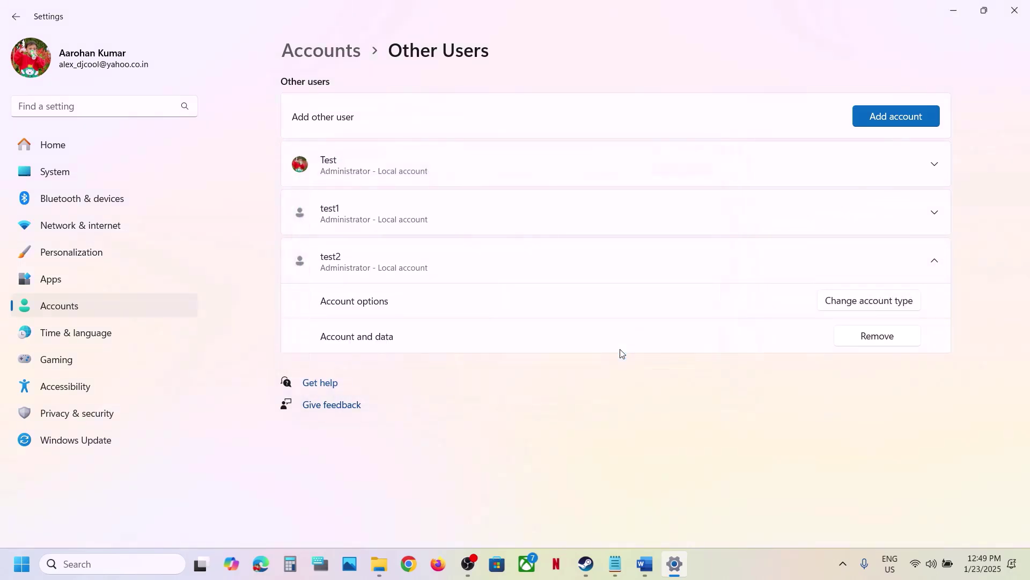
Step: Check the Start menu's account and power options, dismiss them, and return to the Word guide
{"action": "left_click", "coordinate": [22, 565]}
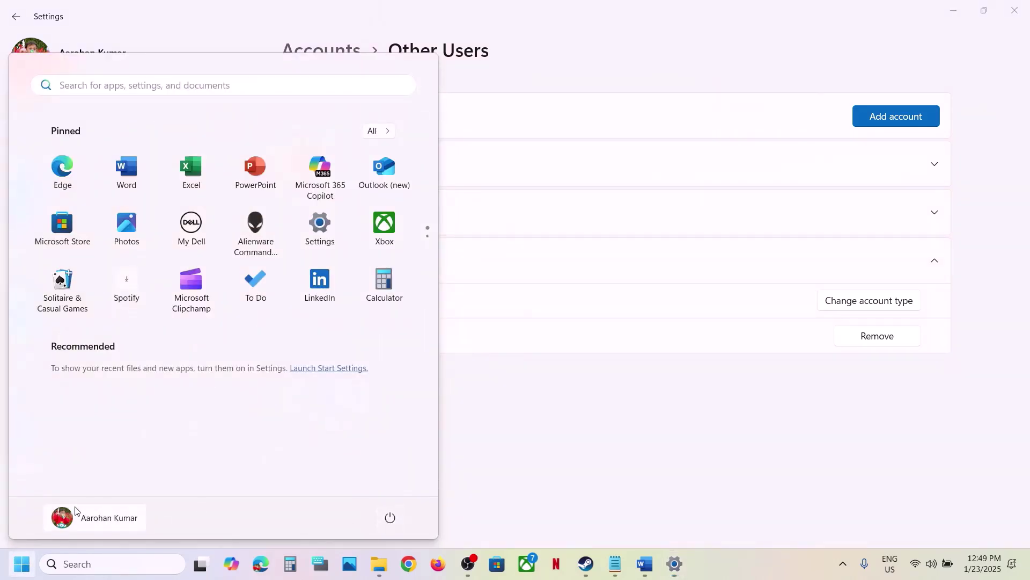
{"action": "left_click", "coordinate": [90, 525]}
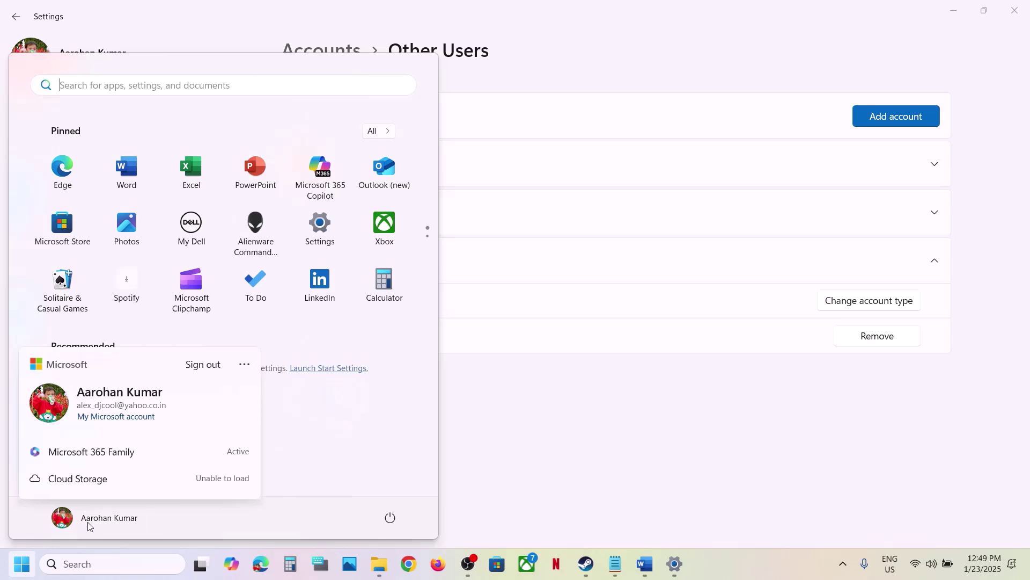
{"action": "left_click", "coordinate": [407, 448]}
{"action": "left_click", "coordinate": [391, 518]}
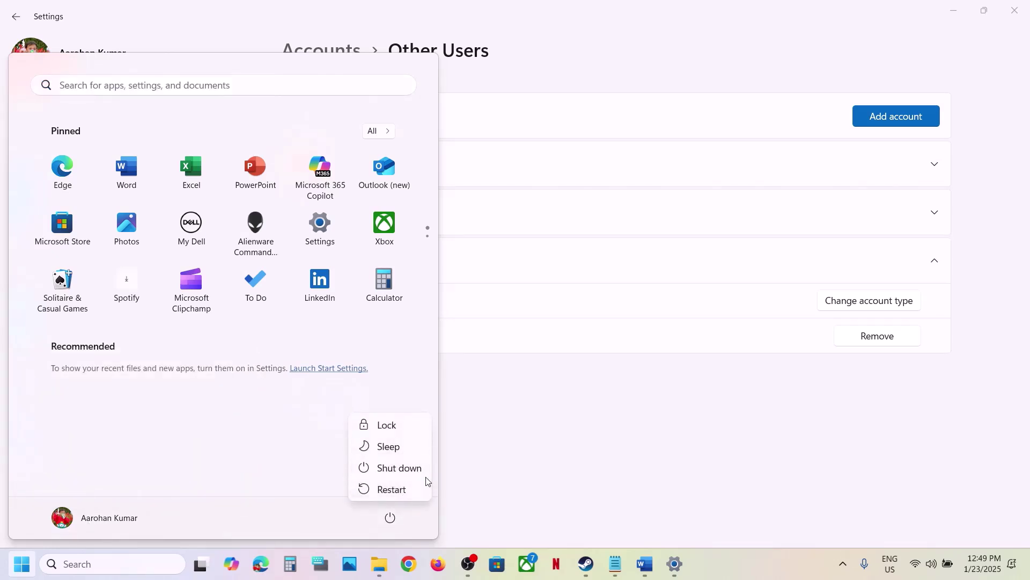
{"action": "key", "text": "Escape"}
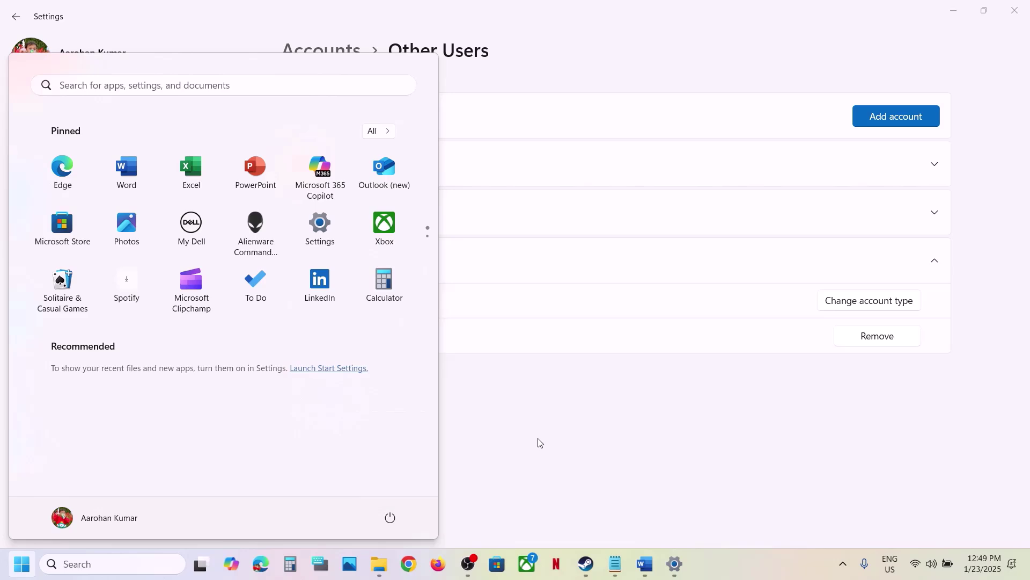
{"action": "key", "text": "Escape"}
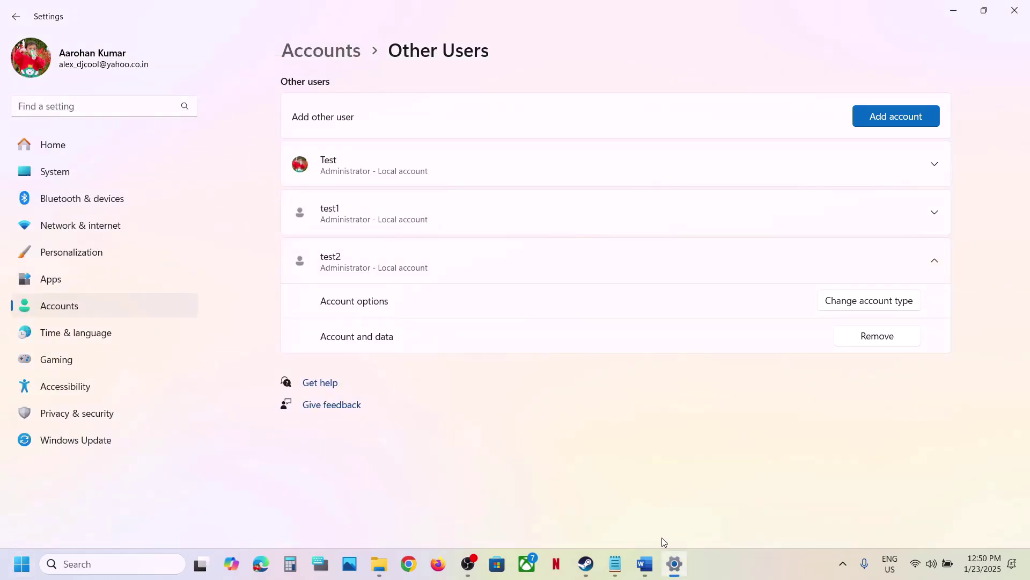
{"action": "left_click", "coordinate": [645, 564]}
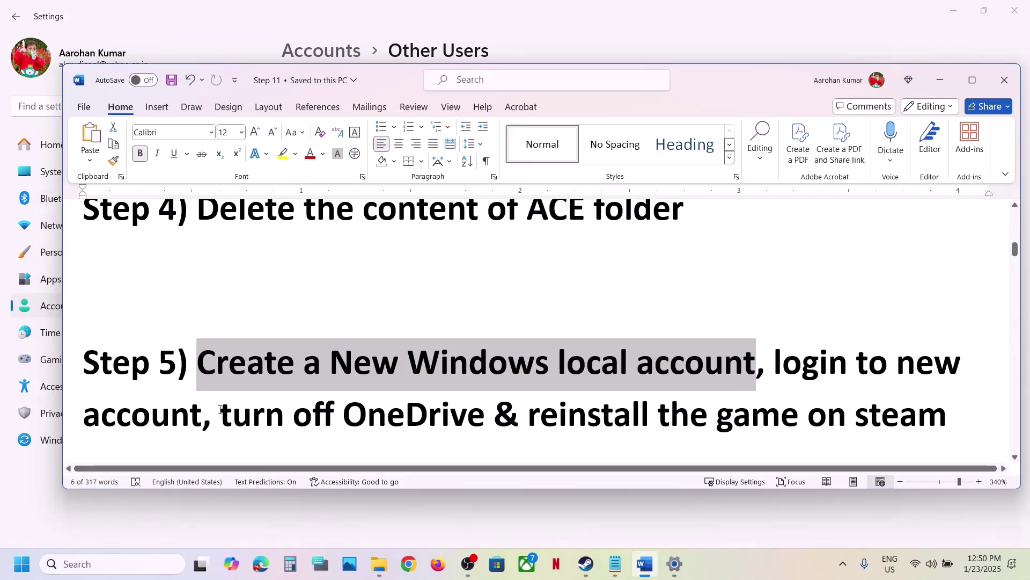
Step: Highlight parts of Step 5 in the Word guide, then select Step 6's Visual C++ link
{"action": "left_click_drag", "start_coordinate": [221, 409], "coordinate": [475, 405]}
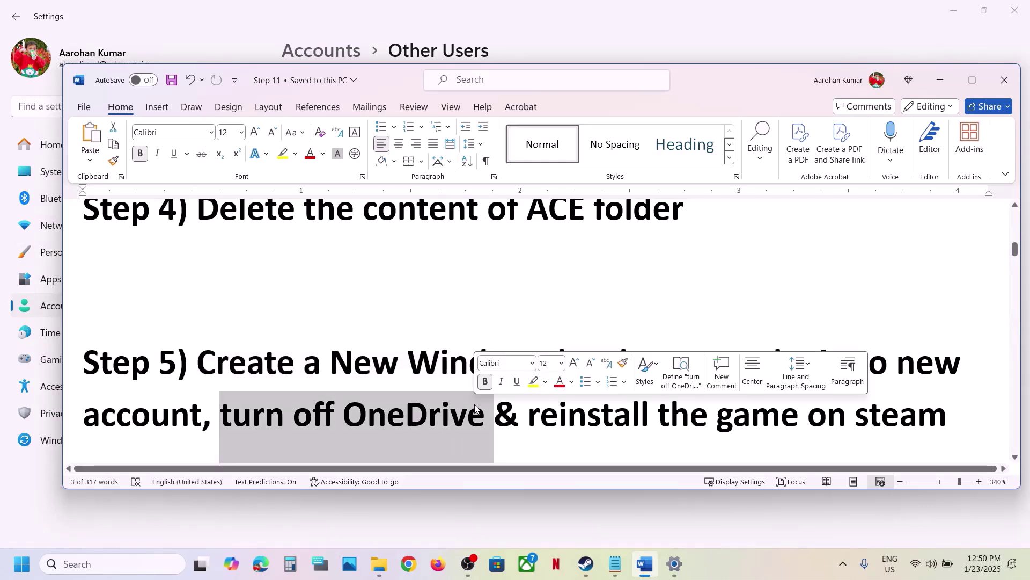
{"action": "scroll", "coordinate": [476, 405], "scroll_direction": "down", "scroll_amount": 2}
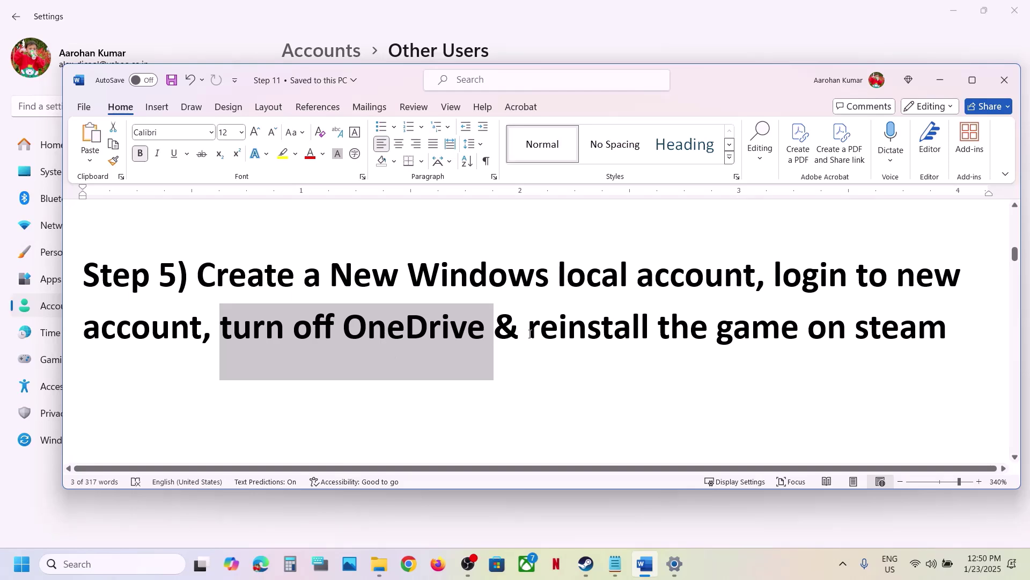
{"action": "left_click_drag", "start_coordinate": [530, 334], "coordinate": [893, 317]}
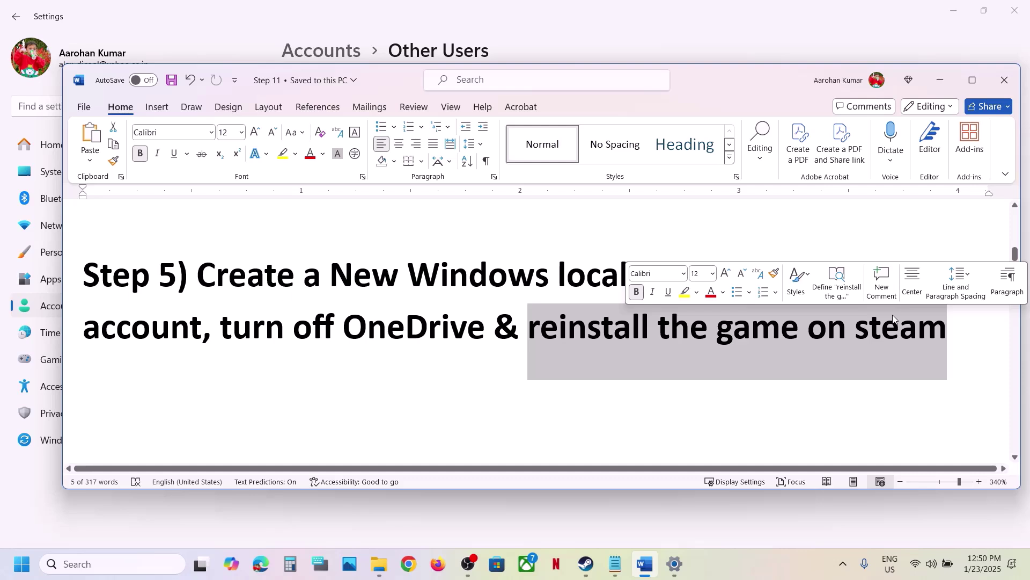
{"action": "left_click", "coordinate": [344, 364]}
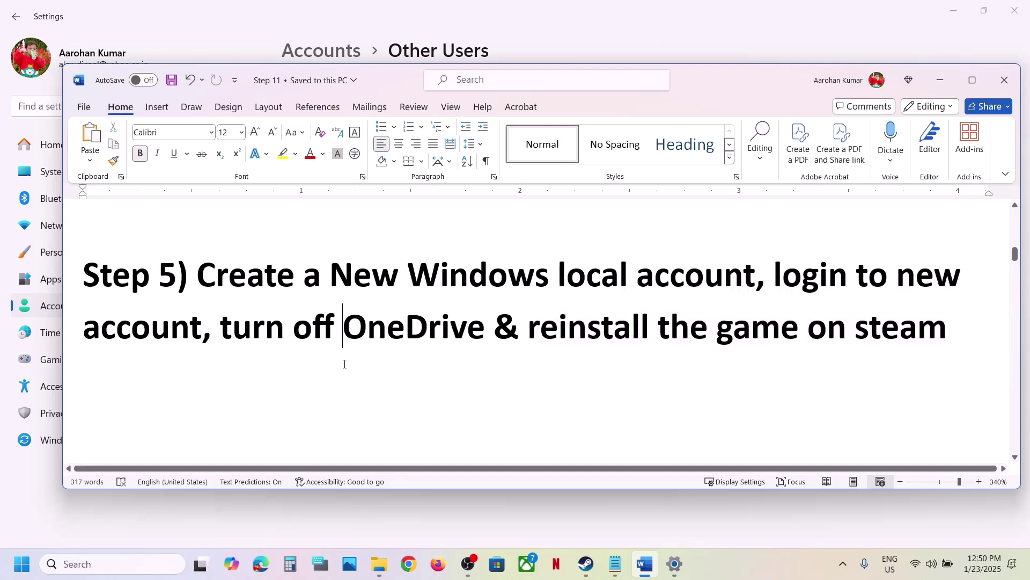
{"action": "left_click_drag", "start_coordinate": [198, 273], "coordinate": [716, 329]}
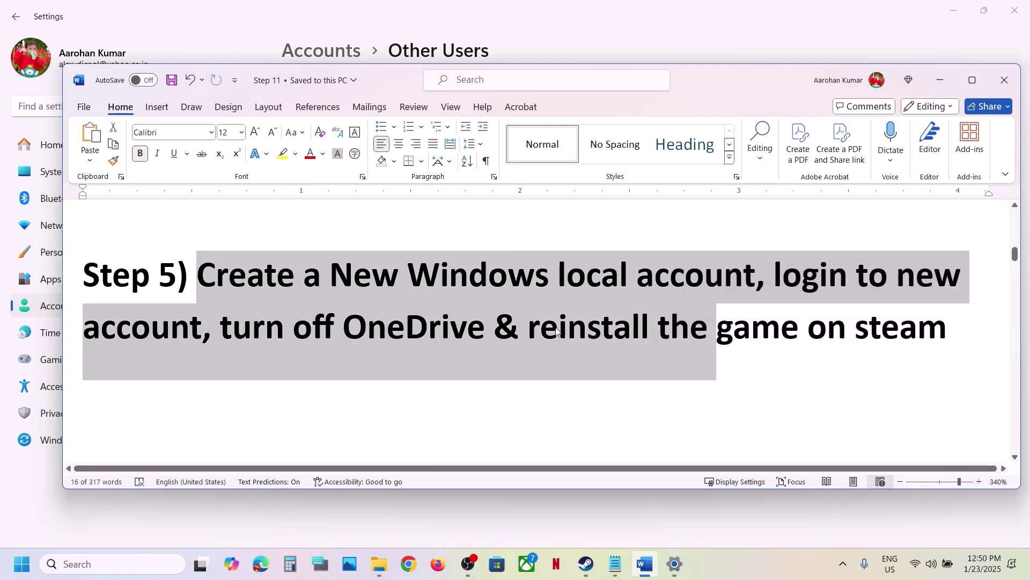
{"action": "left_click", "coordinate": [386, 347]}
{"action": "scroll", "coordinate": [387, 347], "scroll_direction": "down", "scroll_amount": 5}
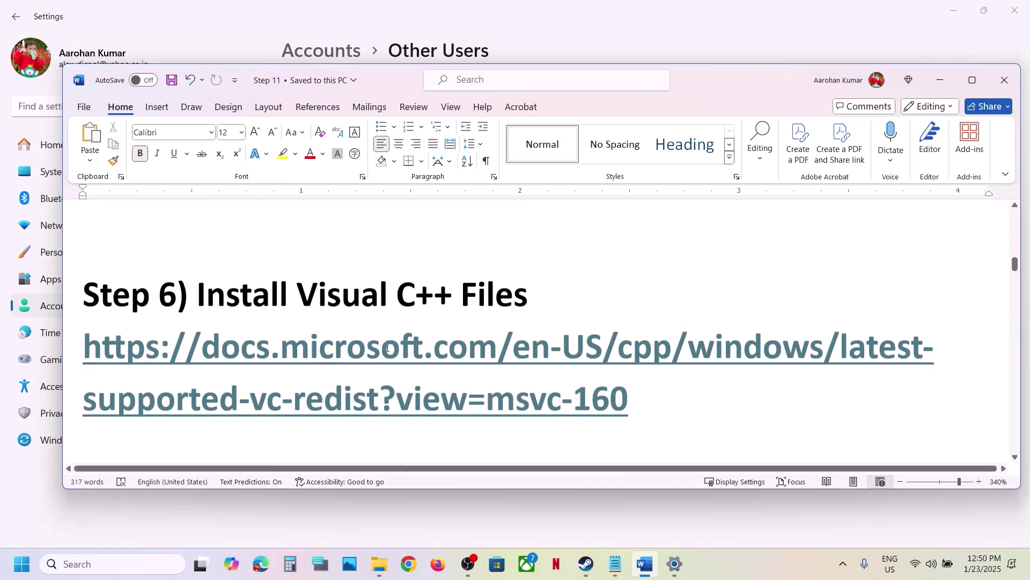
{"action": "left_click_drag", "start_coordinate": [644, 387], "coordinate": [150, 334]}
{"action": "key", "text": "ctrl+c"}
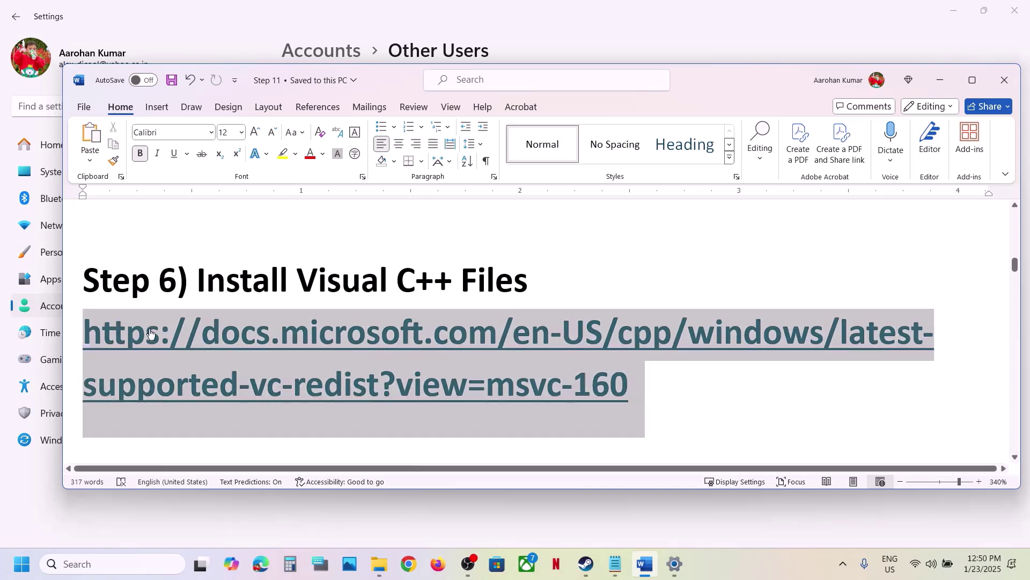
Step: Load the copied Visual C++ Redistributable page in Chrome and scroll to the download table
{"action": "left_click", "coordinate": [409, 563]}
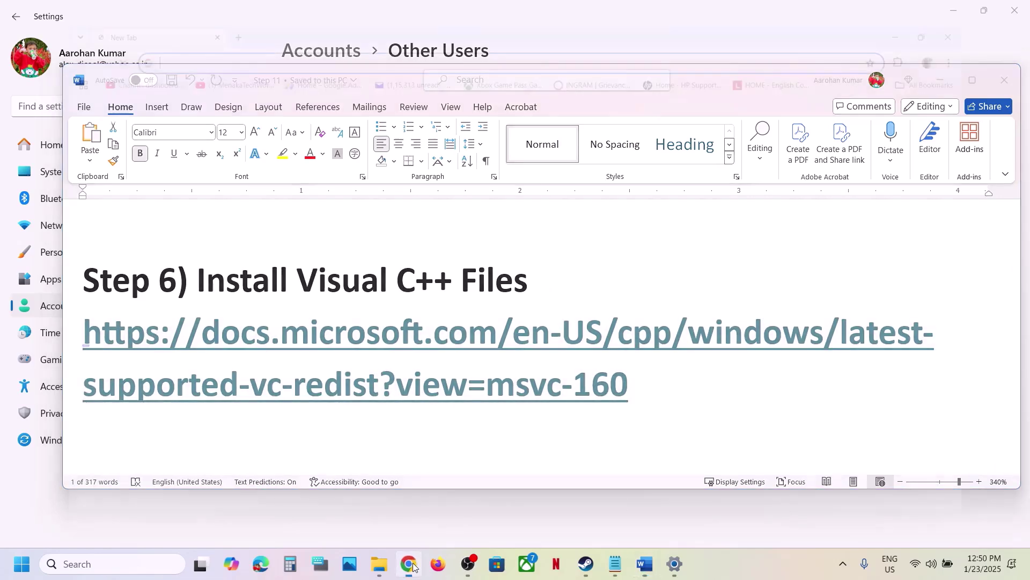
{"action": "key", "text": "ctrl+v"}
{"action": "key", "text": "Return"}
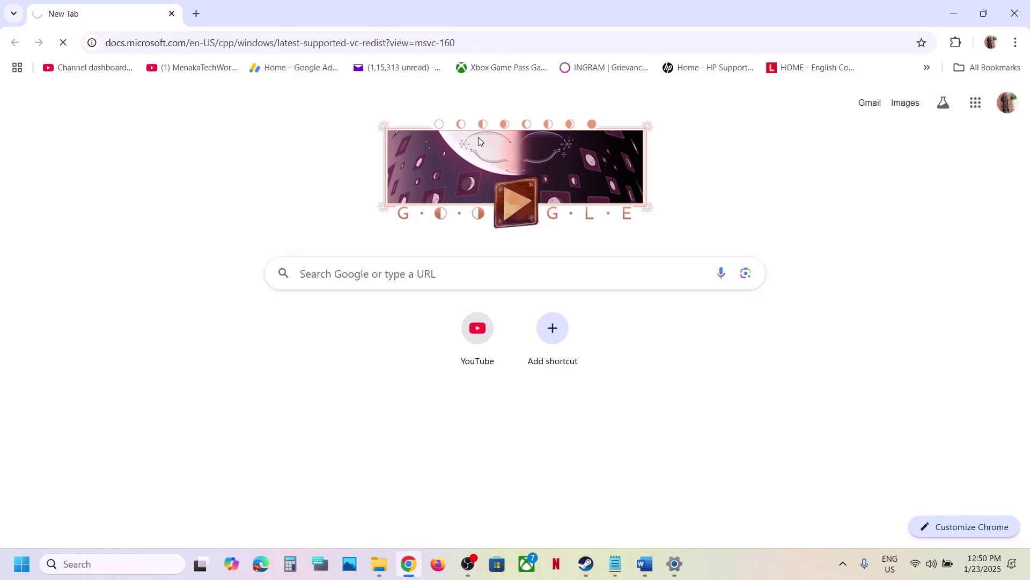
{"action": "scroll", "coordinate": [469, 440], "scroll_direction": "down", "scroll_amount": 4}
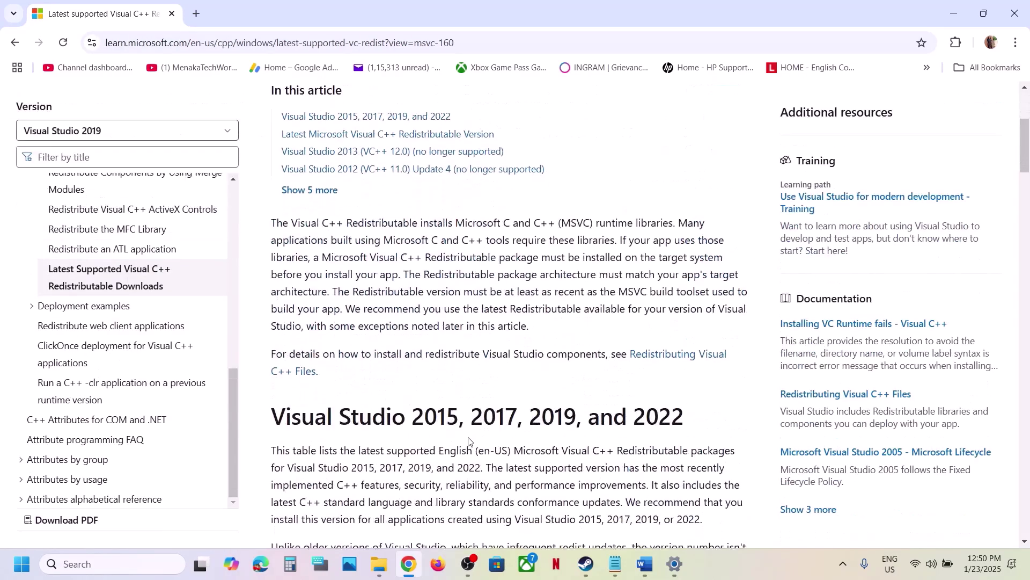
{"action": "scroll", "coordinate": [469, 440], "scroll_direction": "down", "scroll_amount": 3}
{"action": "left_click_drag", "start_coordinate": [289, 245], "coordinate": [615, 246]}
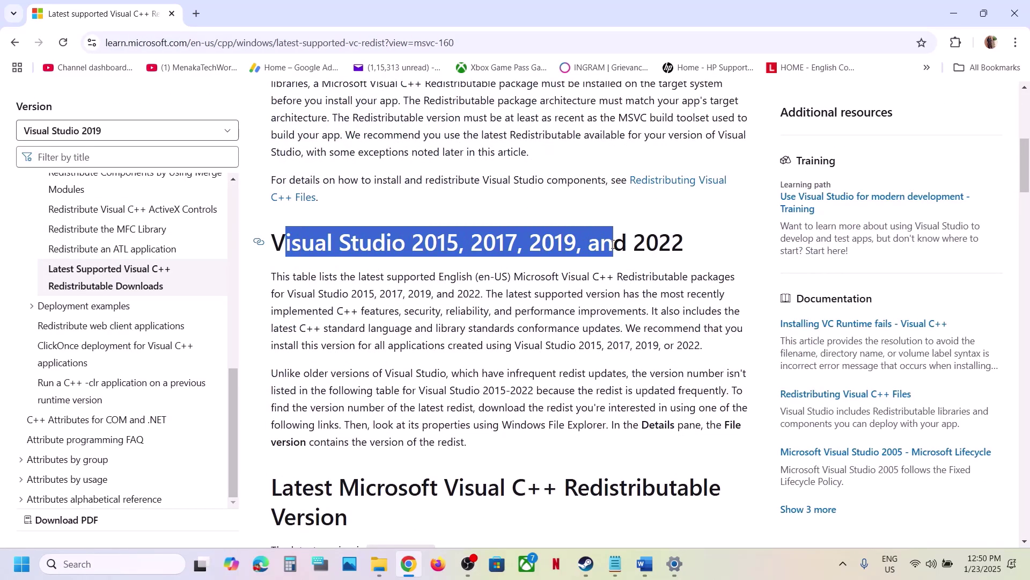
{"action": "scroll", "coordinate": [615, 248], "scroll_direction": "down", "scroll_amount": 5}
{"action": "scroll", "coordinate": [615, 248], "scroll_direction": "down", "scroll_amount": 3}
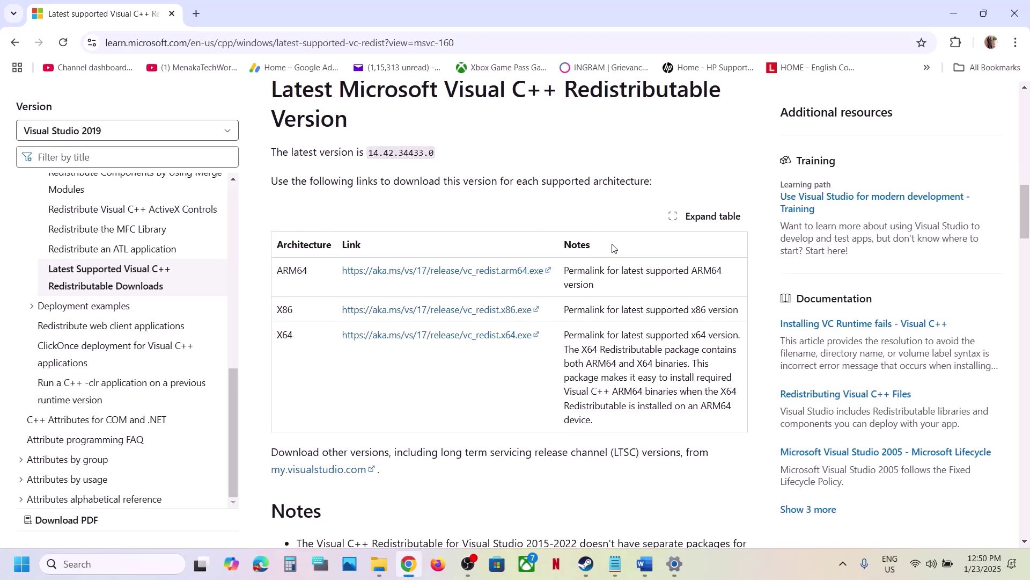
Step: Download and repair the x86 Visual C++ redistributable
{"action": "double_click", "coordinate": [282, 310]}
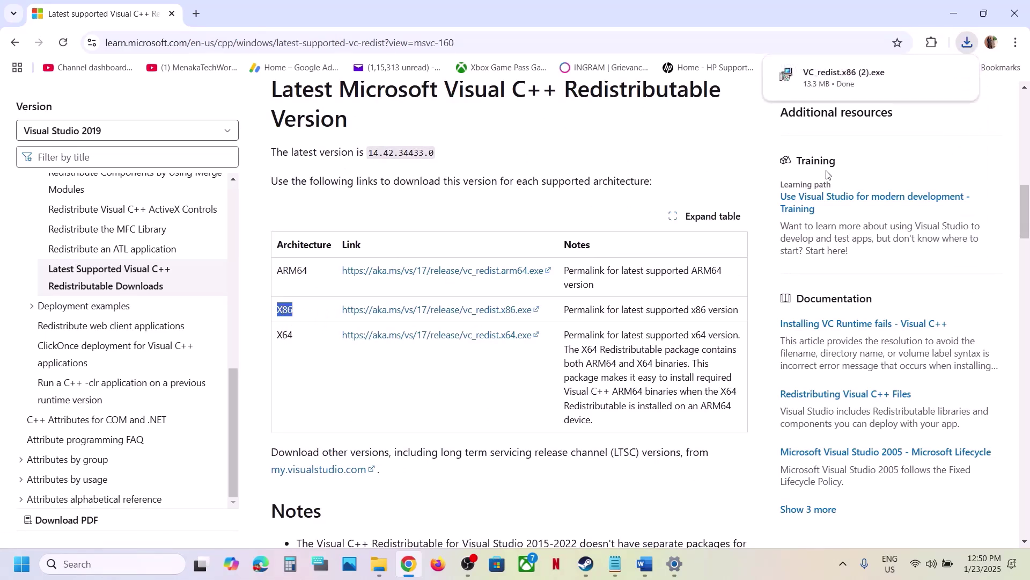
{"action": "left_click", "coordinate": [837, 72]}
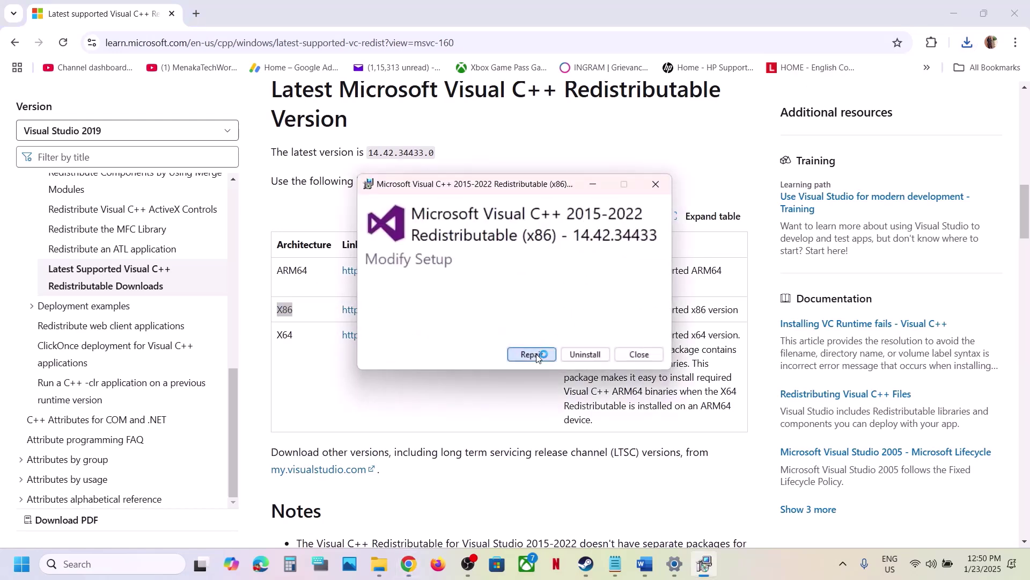
{"action": "left_click", "coordinate": [533, 354]}
{"action": "left_click", "coordinate": [450, 401]}
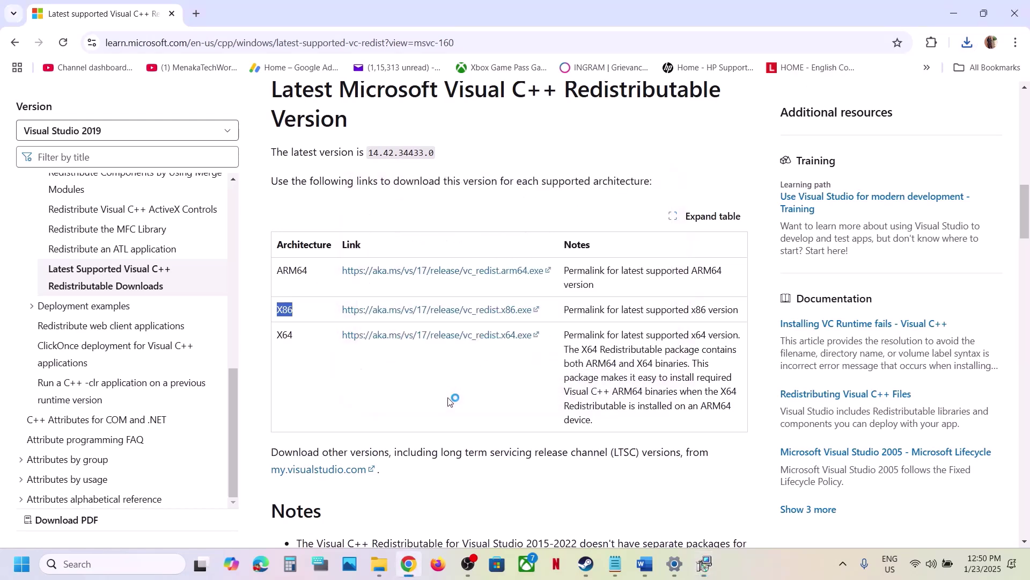
Step: Download and repair the x64 Visual C++ redistributable
{"action": "double_click", "coordinate": [285, 335]}
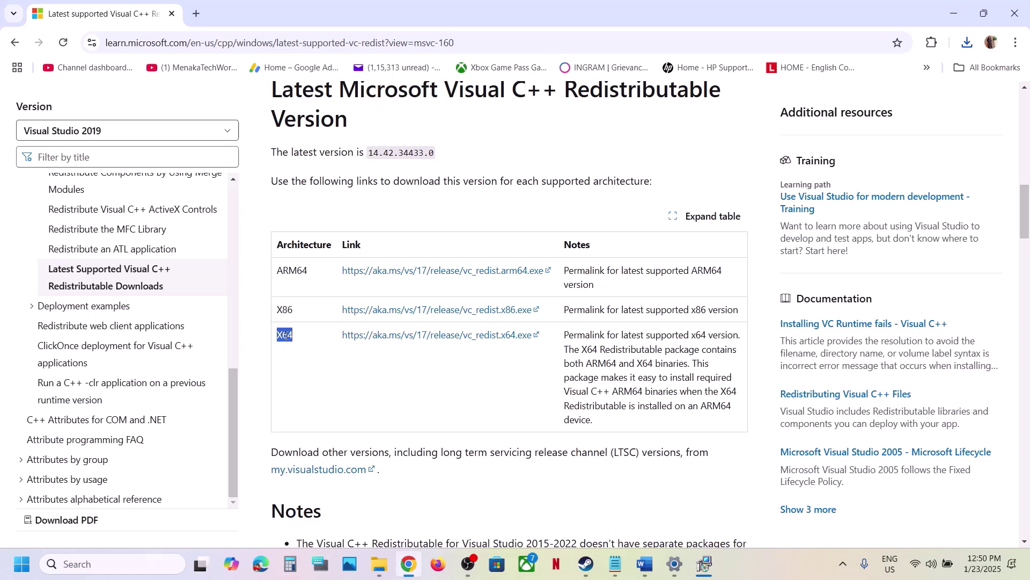
{"action": "left_click", "coordinate": [457, 338]}
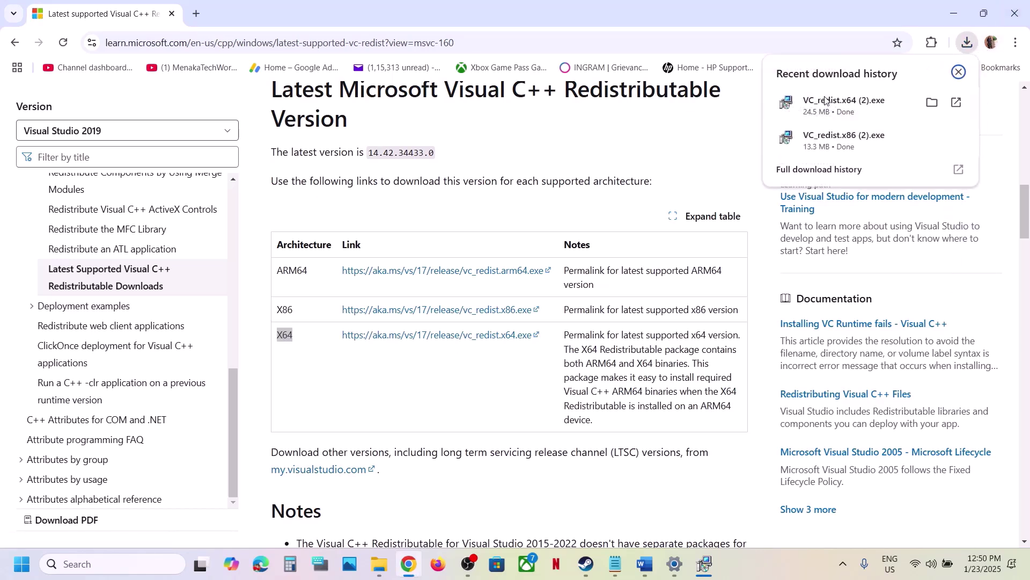
{"action": "left_click", "coordinate": [843, 103]}
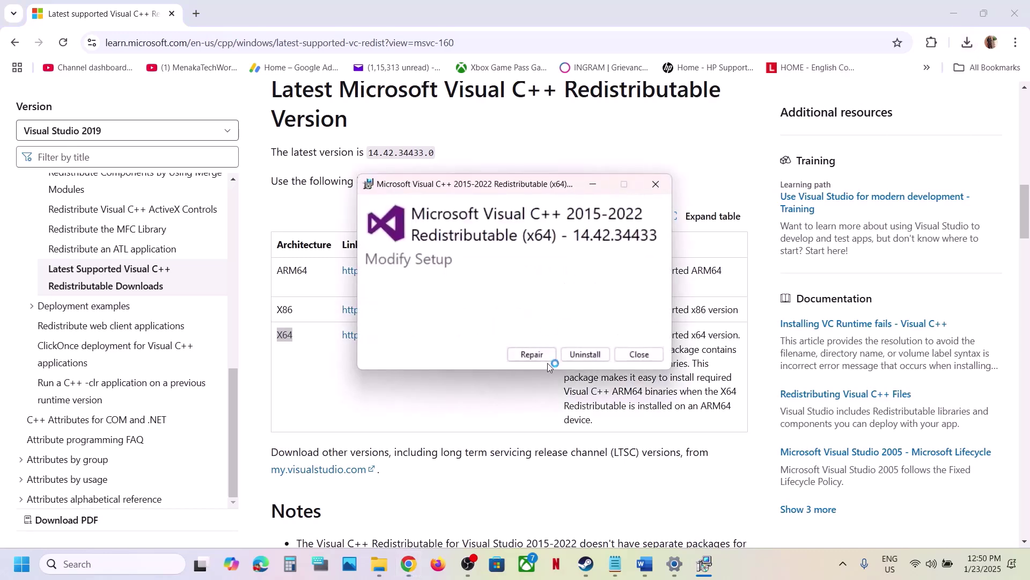
{"action": "left_click", "coordinate": [536, 352]}
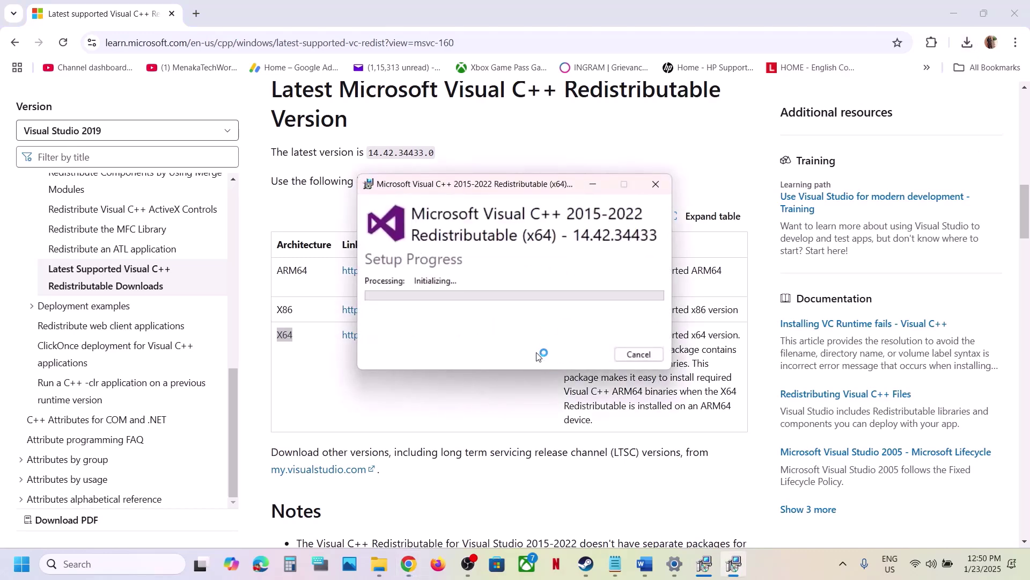
{"action": "left_click", "coordinate": [459, 388]}
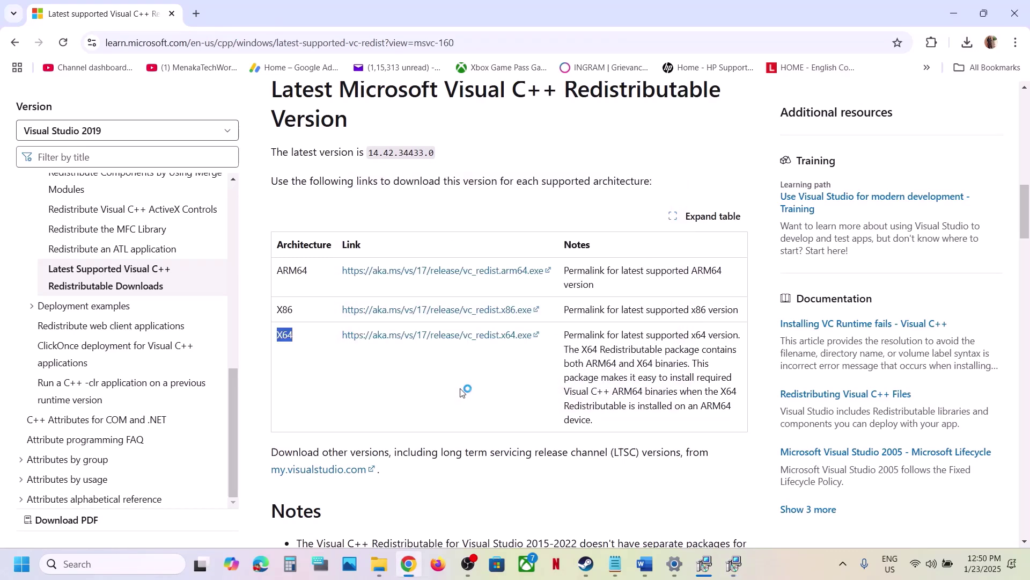
Step: Close both Setup Successful messages and dismiss the power options without restarting
{"action": "left_click", "coordinate": [706, 564]}
{"action": "left_click", "coordinate": [735, 564]}
{"action": "left_click_drag", "start_coordinate": [550, 188], "coordinate": [836, 267]}
{"action": "left_click", "coordinate": [633, 355]}
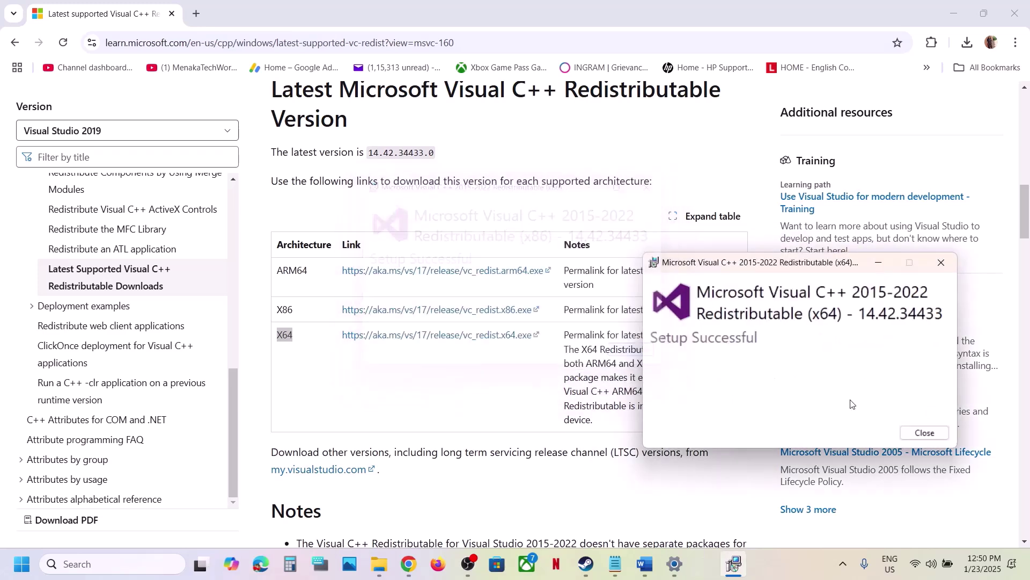
{"action": "left_click", "coordinate": [924, 432]}
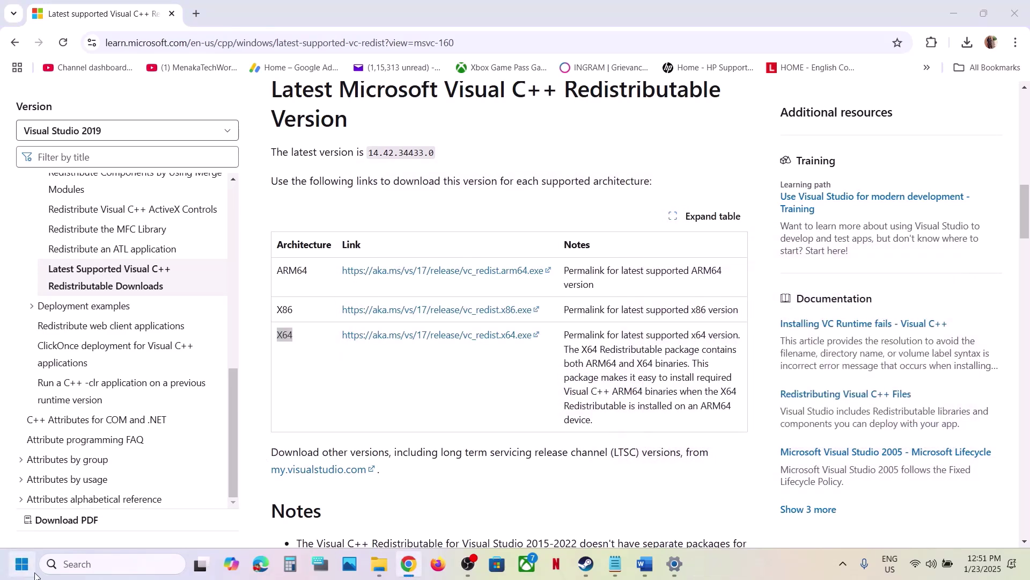
{"action": "left_click", "coordinate": [22, 564]}
{"action": "left_click", "coordinate": [401, 514]}
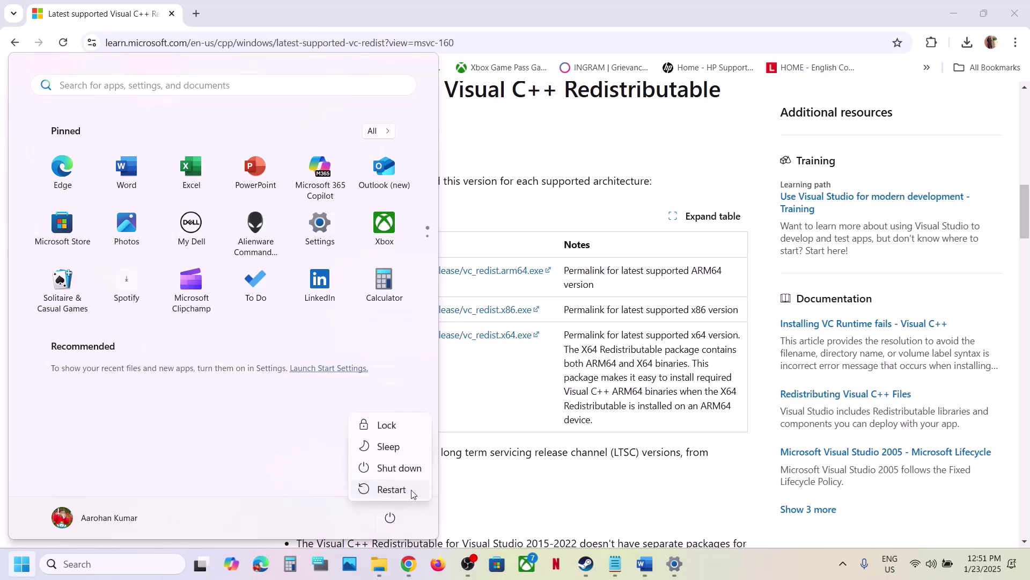
{"action": "left_click", "coordinate": [595, 519]}
Step: Glance at Steam's Assetto Corsa EVO page, then scroll and highlight text in the Word guide
{"action": "left_click", "coordinate": [586, 572]}
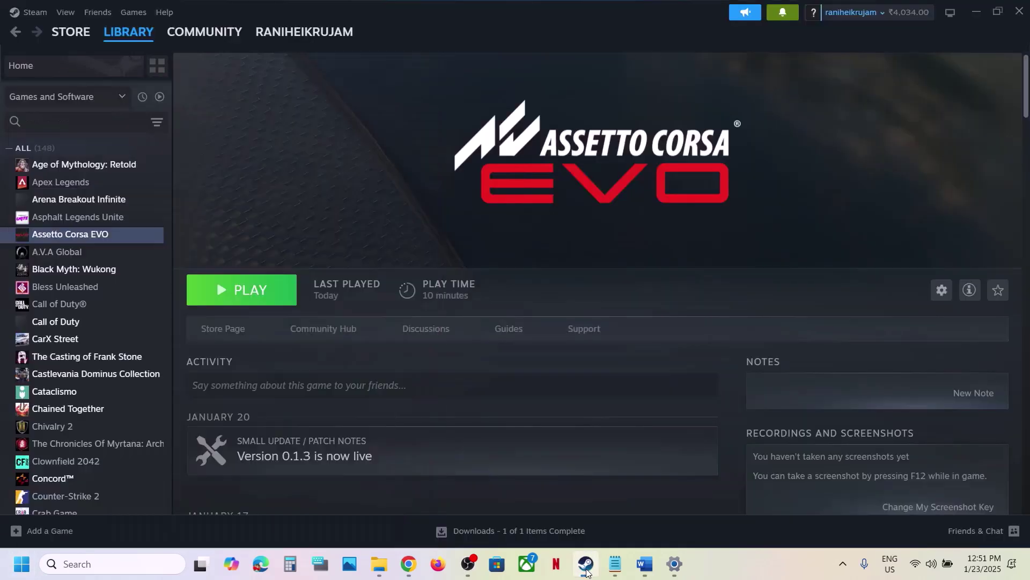
{"action": "left_click", "coordinate": [645, 564]}
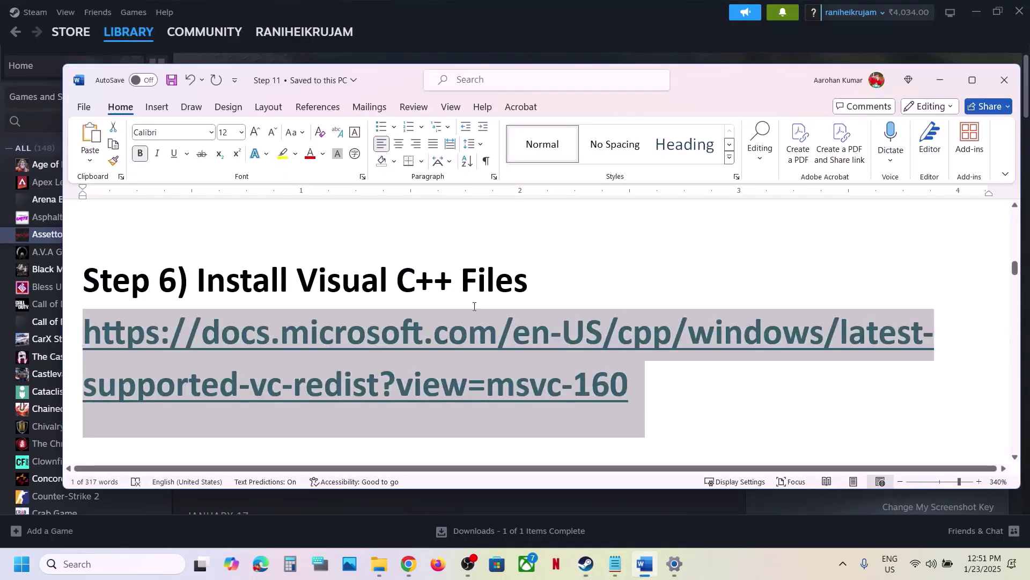
{"action": "scroll", "coordinate": [449, 311], "scroll_direction": "down", "scroll_amount": 3}
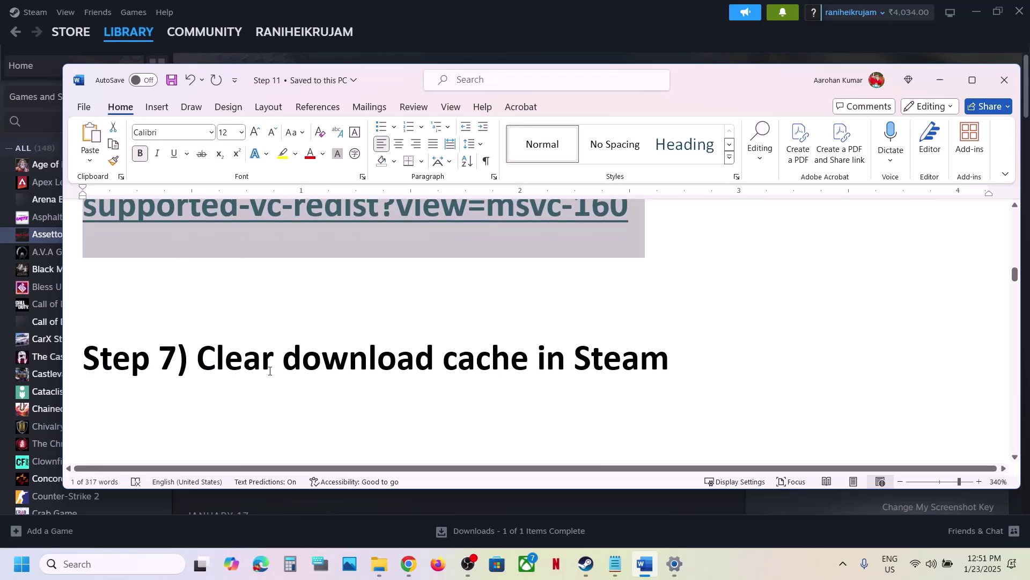
{"action": "left_click_drag", "start_coordinate": [267, 360], "coordinate": [582, 342]}
Step: Request Steam's download cache clear, cancel the prompt, and close Steam Settings
{"action": "left_click", "coordinate": [553, 27]}
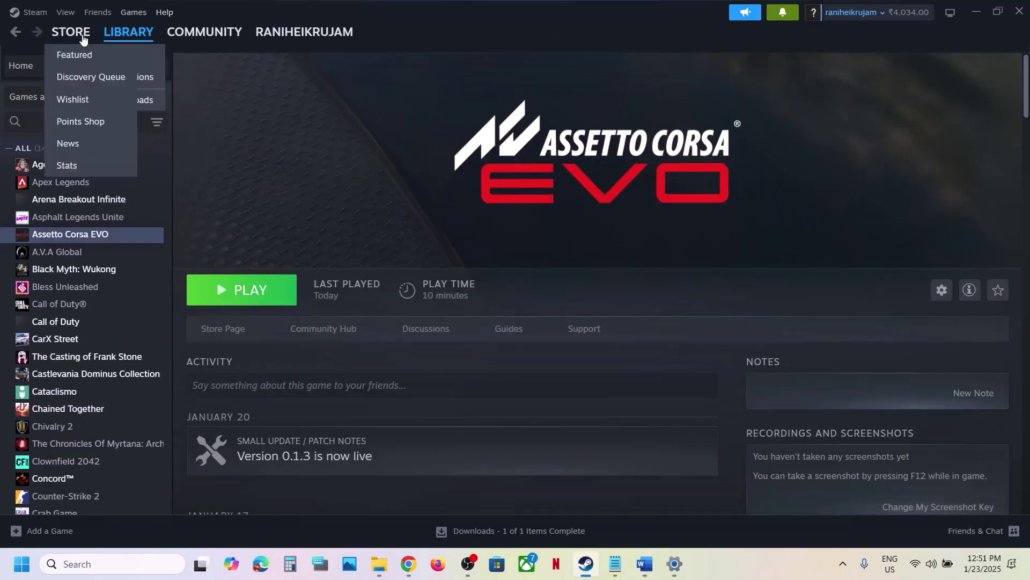
{"action": "left_click", "coordinate": [35, 16]}
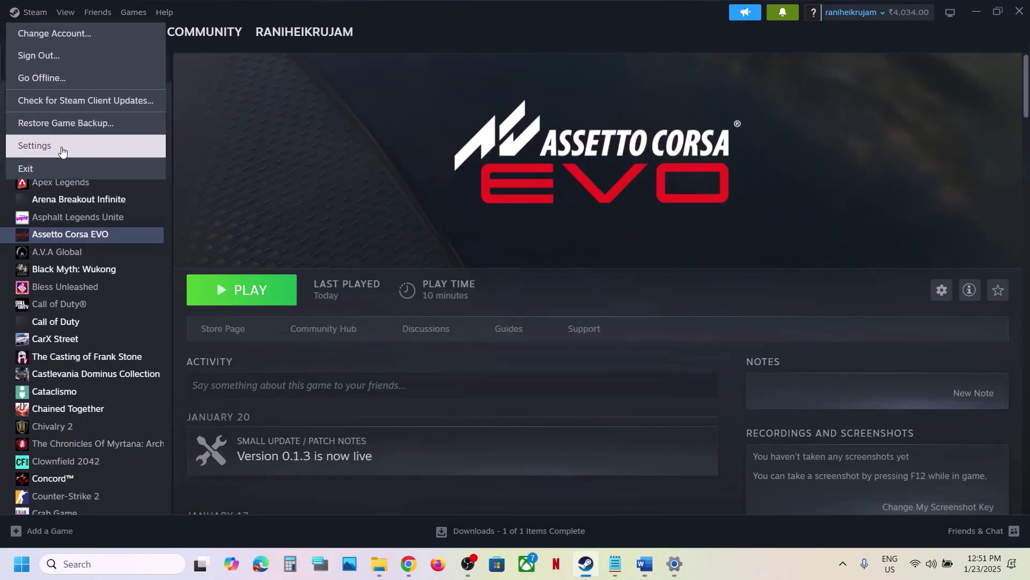
{"action": "left_click", "coordinate": [64, 149]}
{"action": "left_click", "coordinate": [282, 286]}
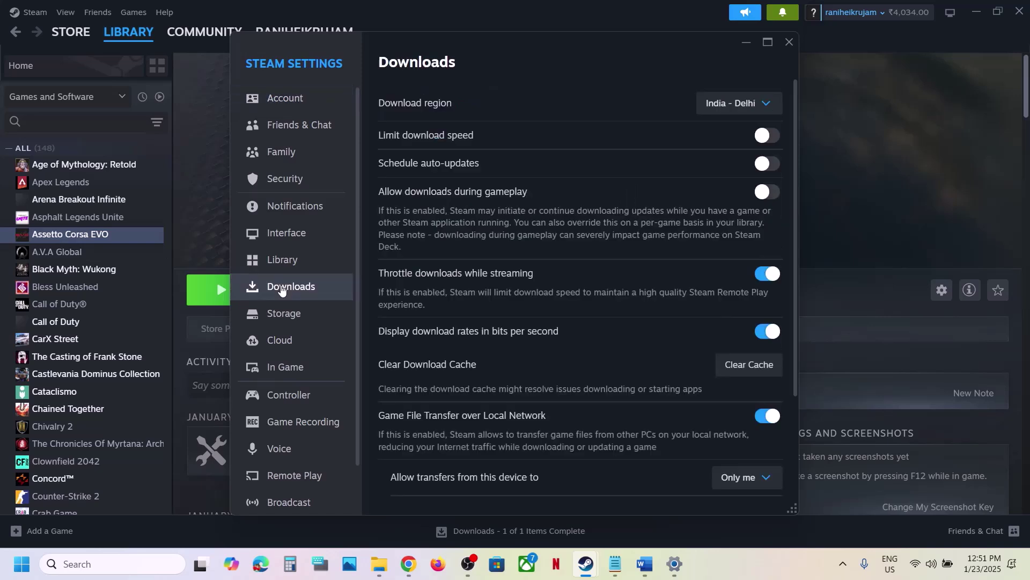
{"action": "left_click", "coordinate": [754, 370]}
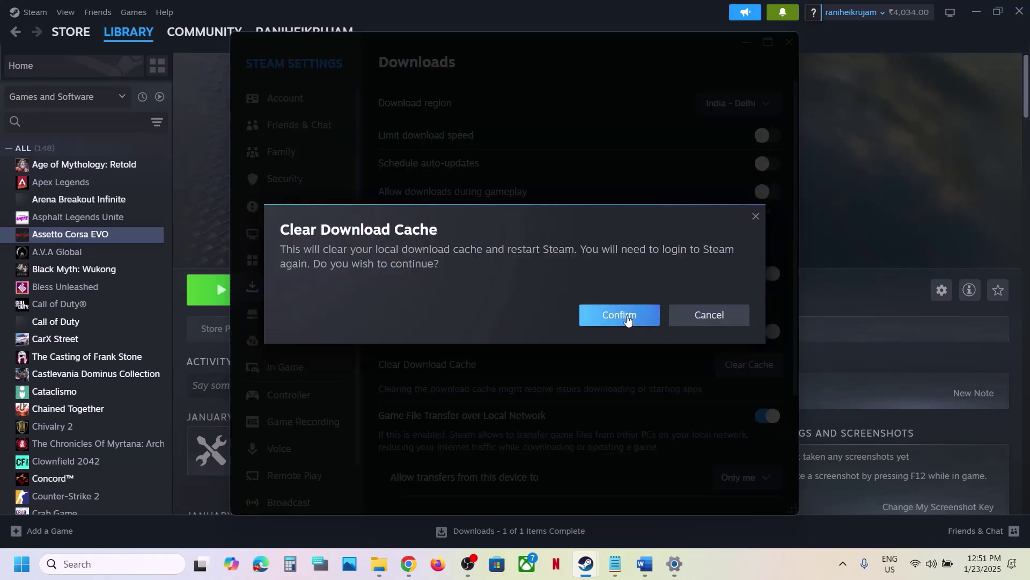
{"action": "left_click", "coordinate": [755, 216]}
{"action": "left_click", "coordinate": [789, 43]}
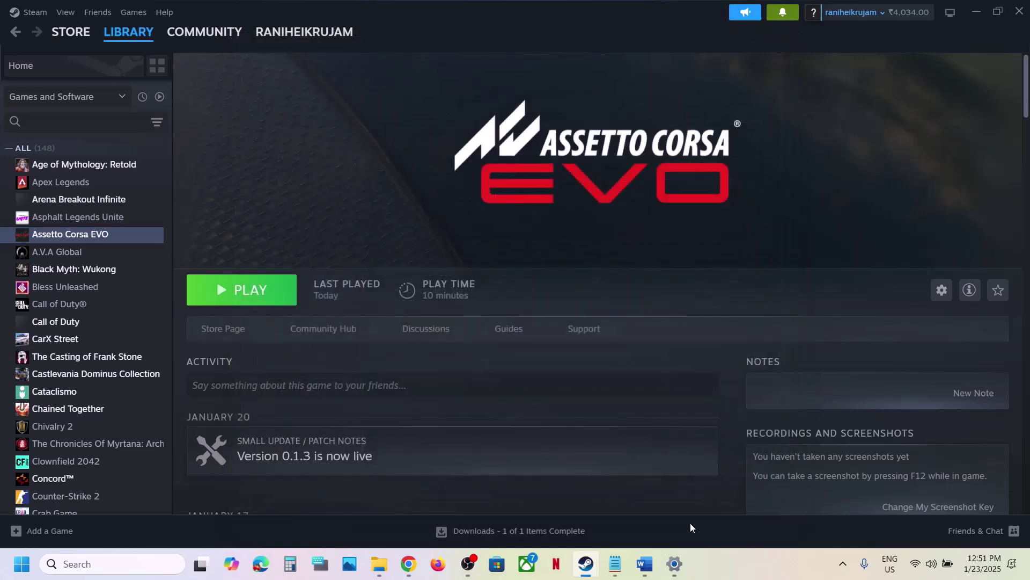
{"action": "left_click", "coordinate": [645, 563]}
{"action": "scroll", "coordinate": [548, 331], "scroll_direction": "down", "scroll_amount": 3}
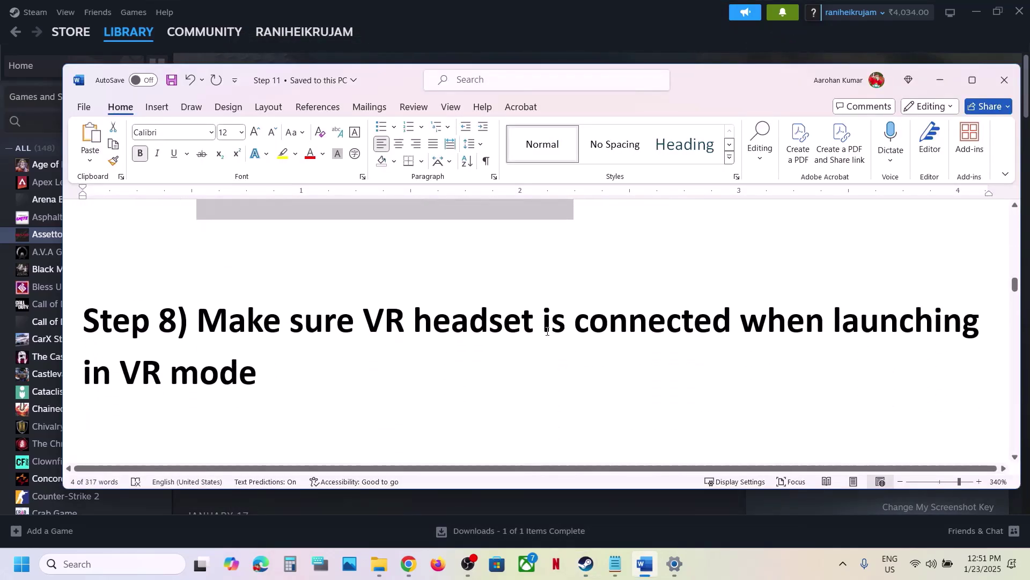
{"action": "left_click_drag", "start_coordinate": [201, 331], "coordinate": [722, 338]}
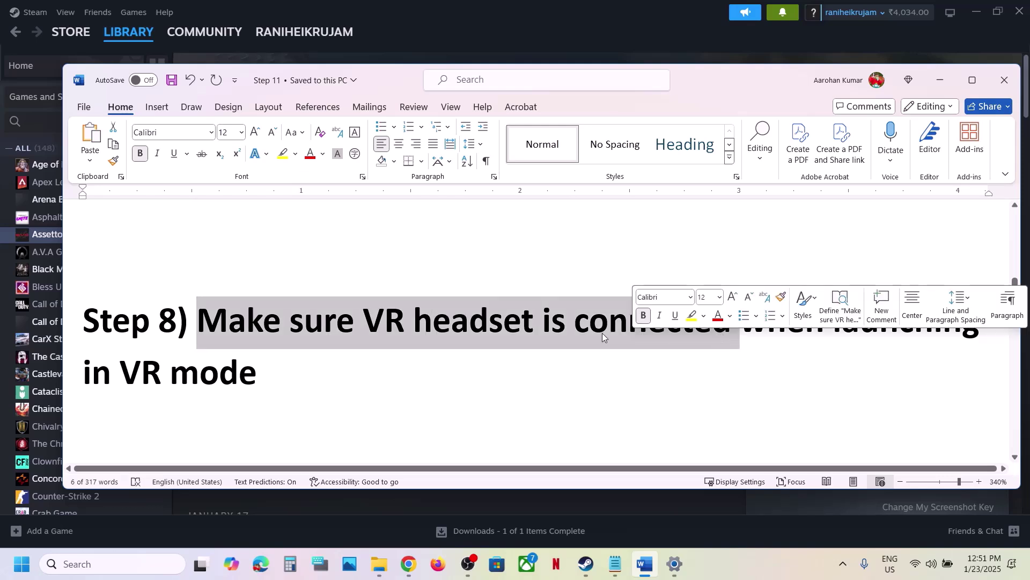
{"action": "scroll", "coordinate": [444, 390], "scroll_direction": "down", "scroll_amount": 3}
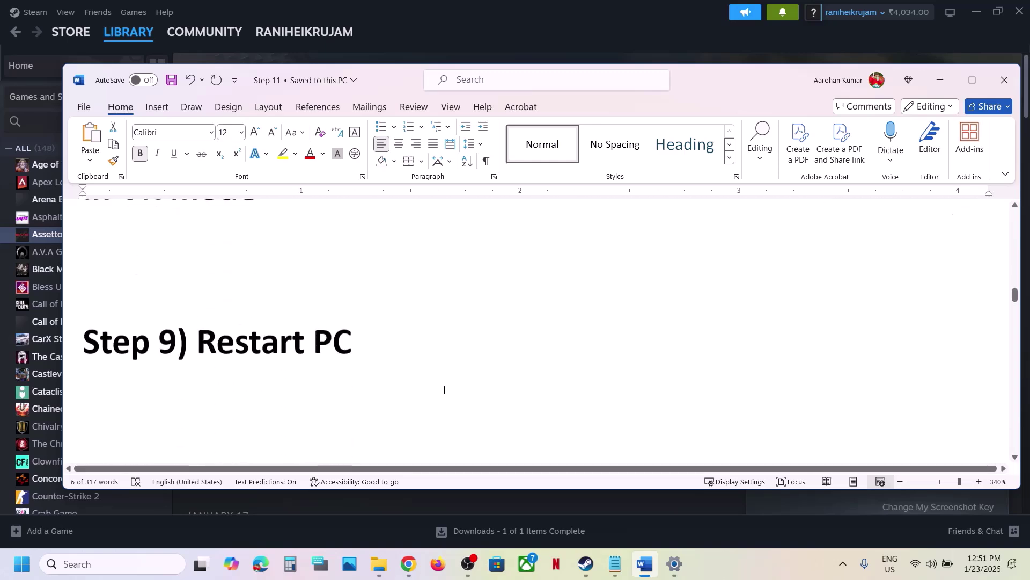
{"action": "left_click_drag", "start_coordinate": [216, 322], "coordinate": [324, 326]}
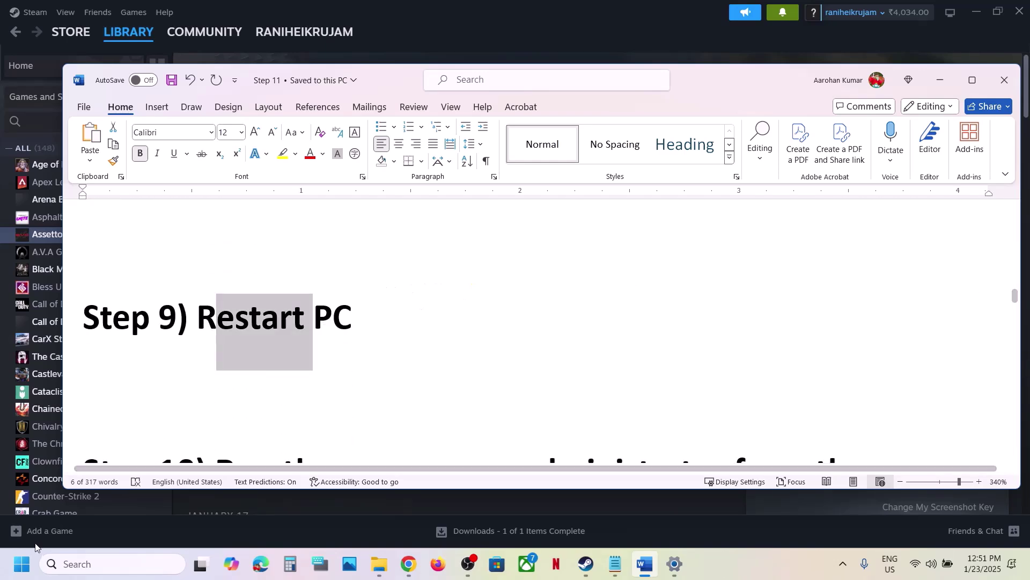
{"action": "left_click", "coordinate": [22, 563]}
{"action": "left_click", "coordinate": [390, 517]}
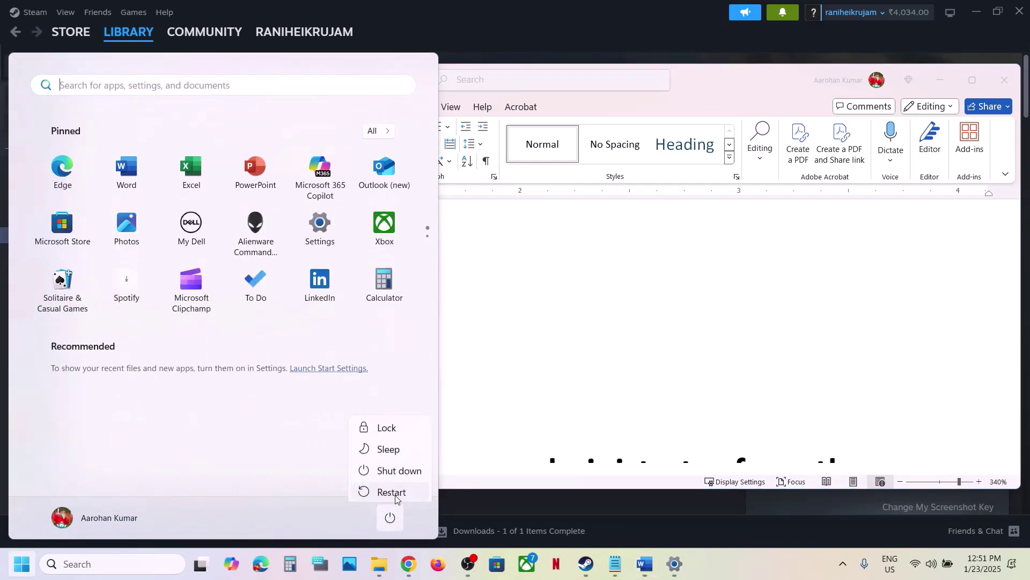
{"action": "left_click", "coordinate": [605, 361]}
{"action": "scroll", "coordinate": [602, 357], "scroll_direction": "down", "scroll_amount": 5}
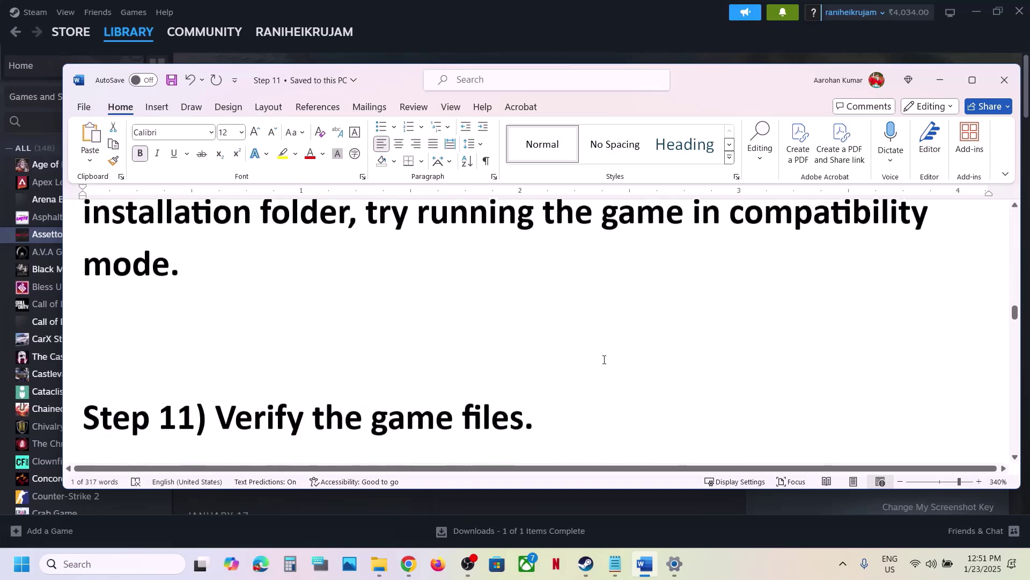
{"action": "scroll", "coordinate": [602, 356], "scroll_direction": "up", "scroll_amount": 2}
{"action": "left_click_drag", "start_coordinate": [228, 258], "coordinate": [346, 310]}
Step: Open Assetto Corsa EVO's local files folder from Steam
{"action": "left_click", "coordinate": [484, 30]}
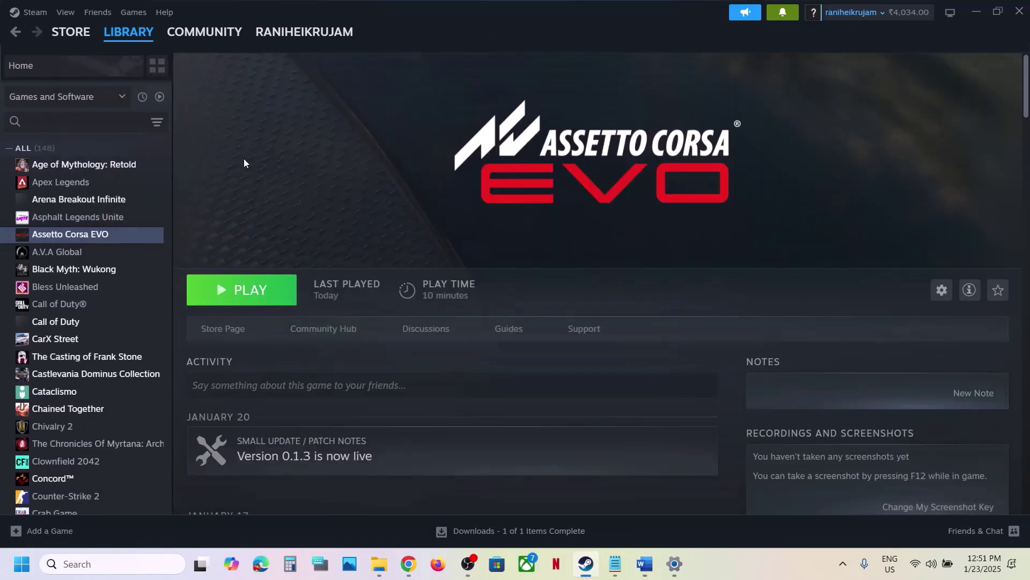
{"action": "right_click", "coordinate": [116, 236]}
{"action": "mouse_move", "coordinate": [184, 326]}
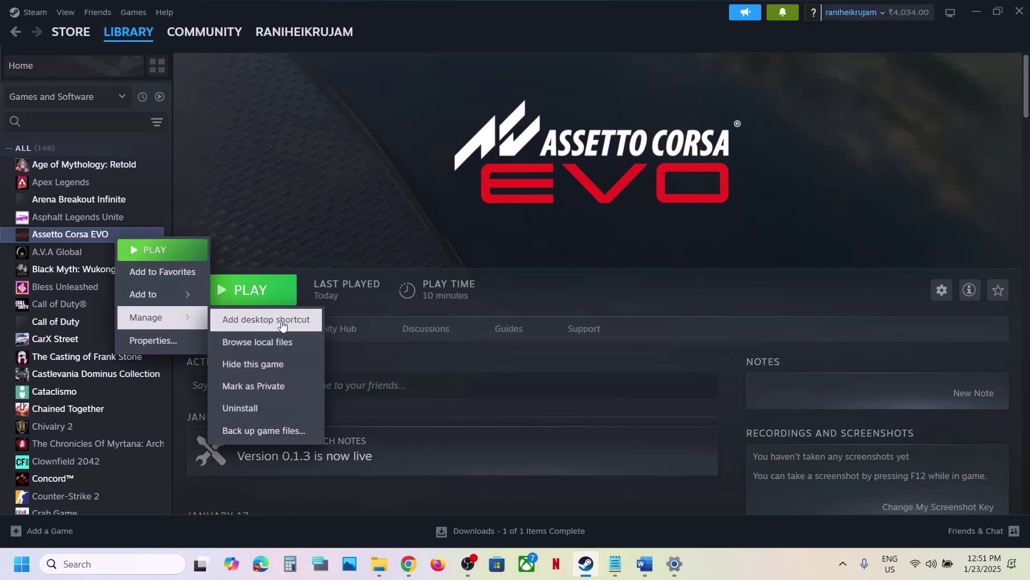
{"action": "left_click", "coordinate": [267, 339]}
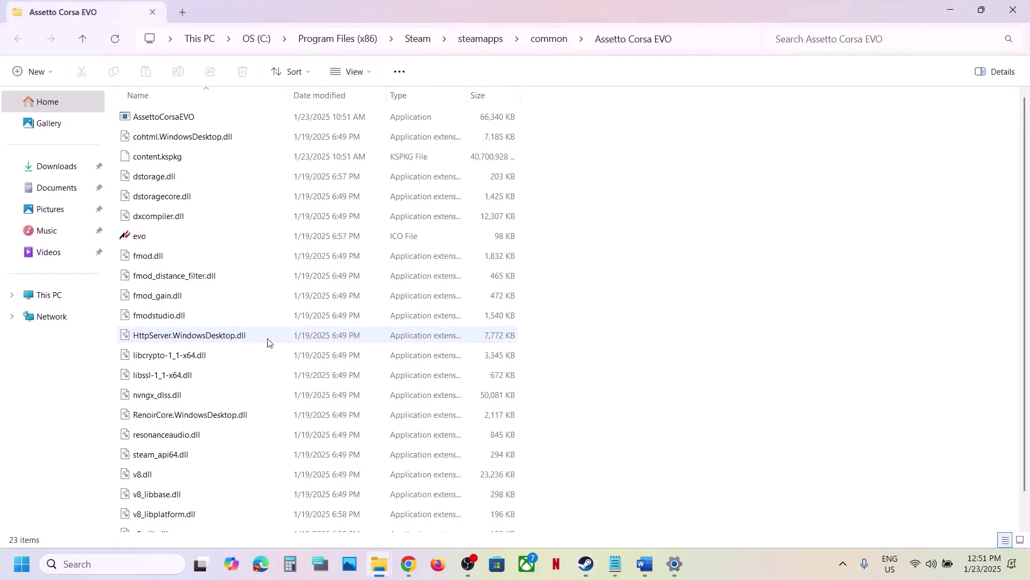
Step: Set AssettoCorsaEVO to always run as administrator in its Compatibility properties
{"action": "left_click", "coordinate": [153, 118]}
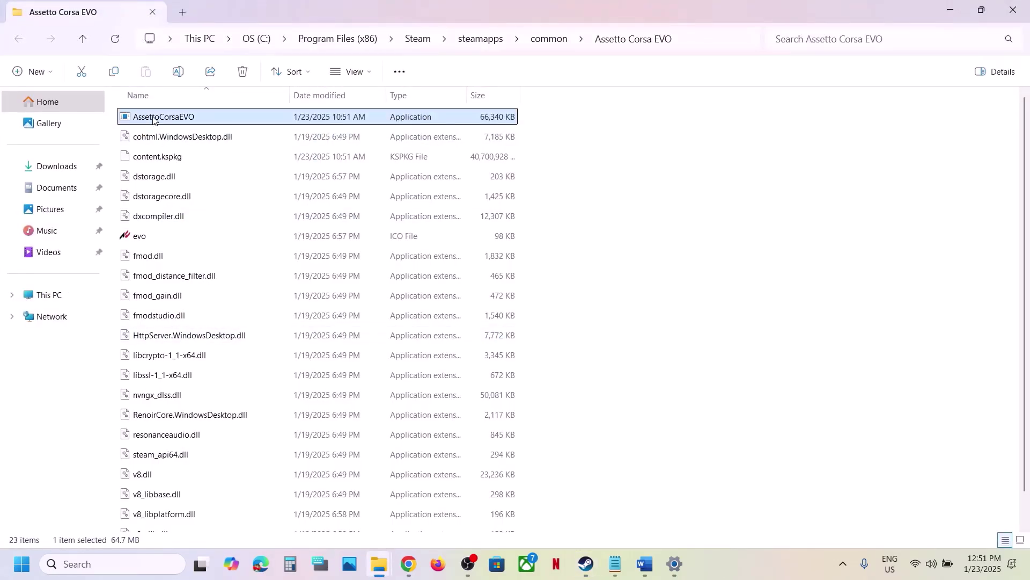
{"action": "right_click", "coordinate": [153, 118]}
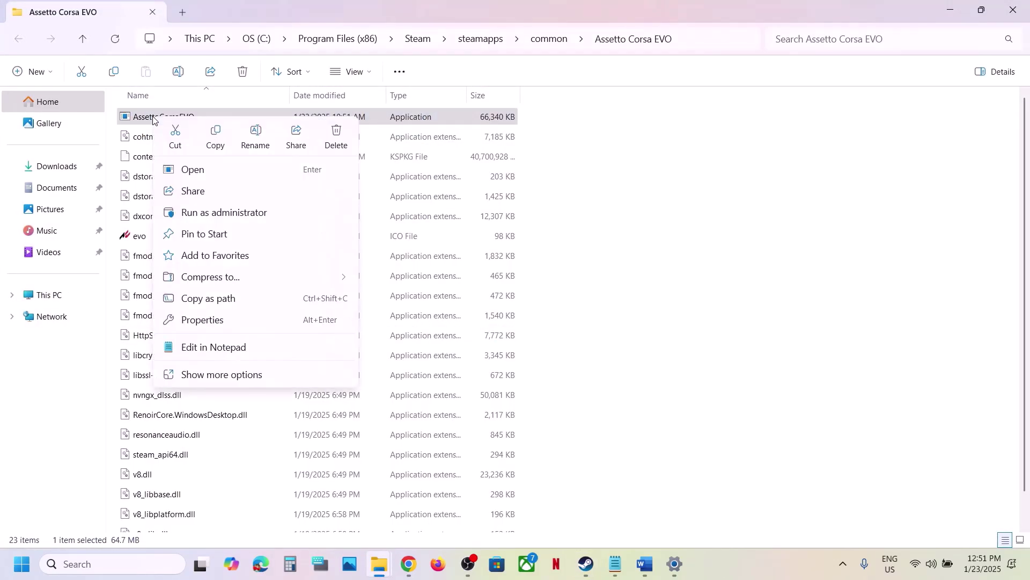
{"action": "left_click", "coordinate": [214, 321]}
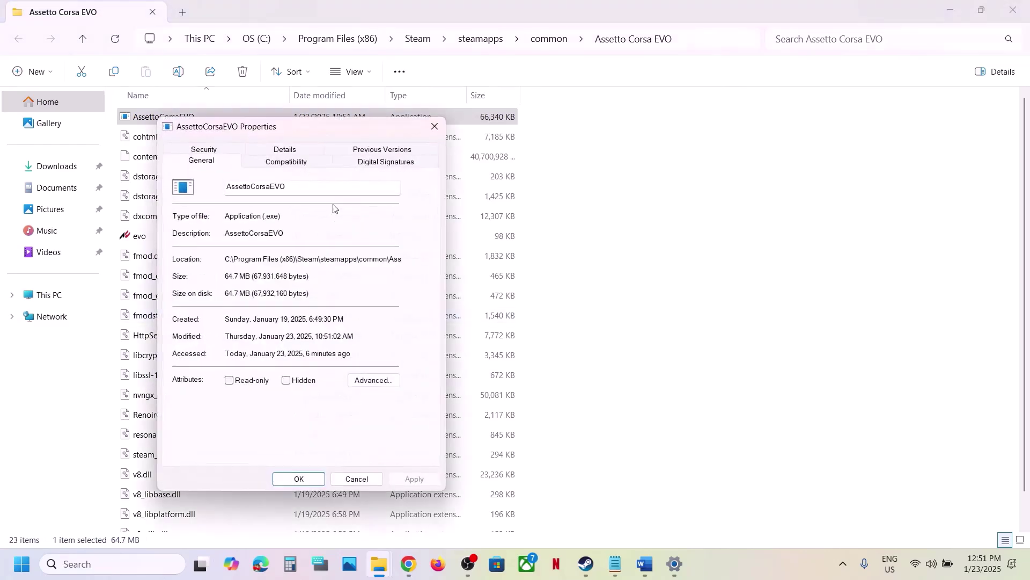
{"action": "left_click", "coordinate": [288, 163]}
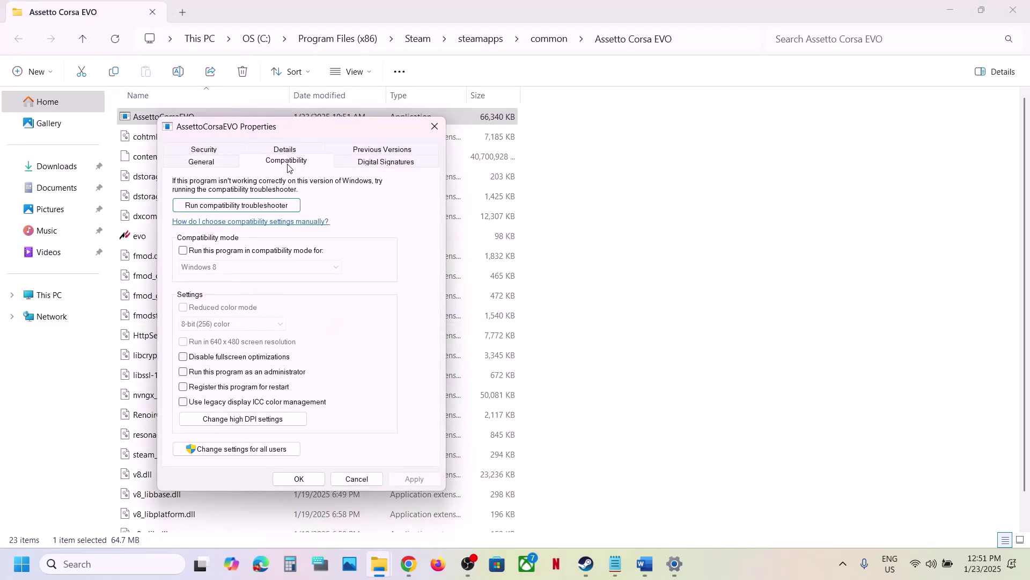
{"action": "left_click", "coordinate": [184, 372]}
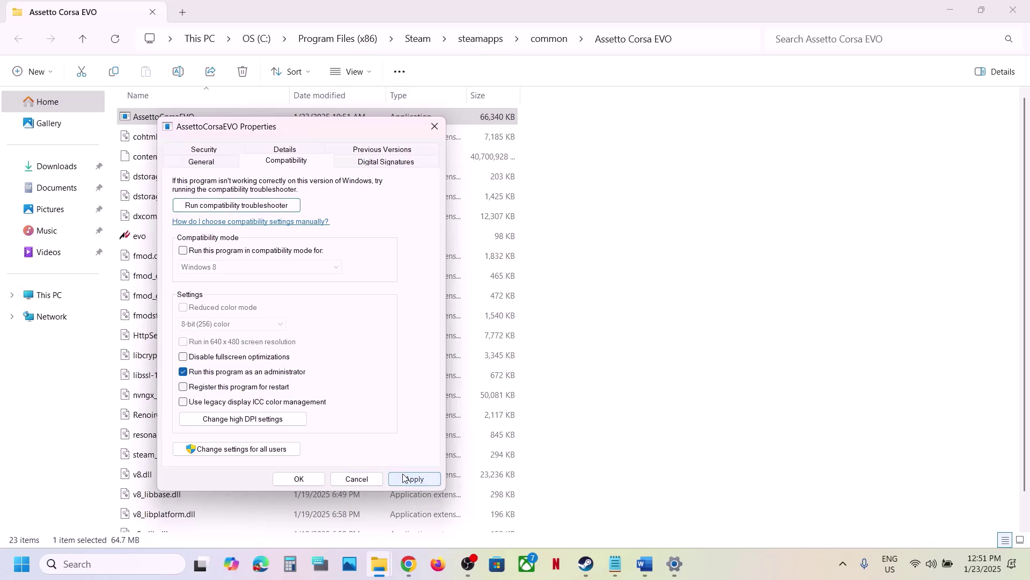
{"action": "left_click", "coordinate": [294, 480]}
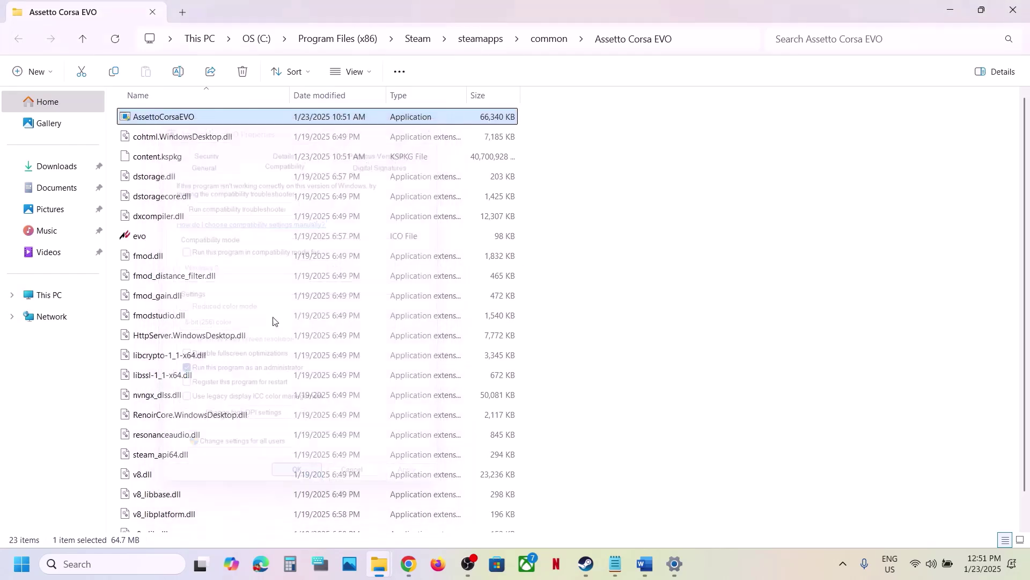
Step: Enable Windows 7 compatibility mode for AssettoCorsaEVO and apply it
{"action": "right_click", "coordinate": [168, 123]}
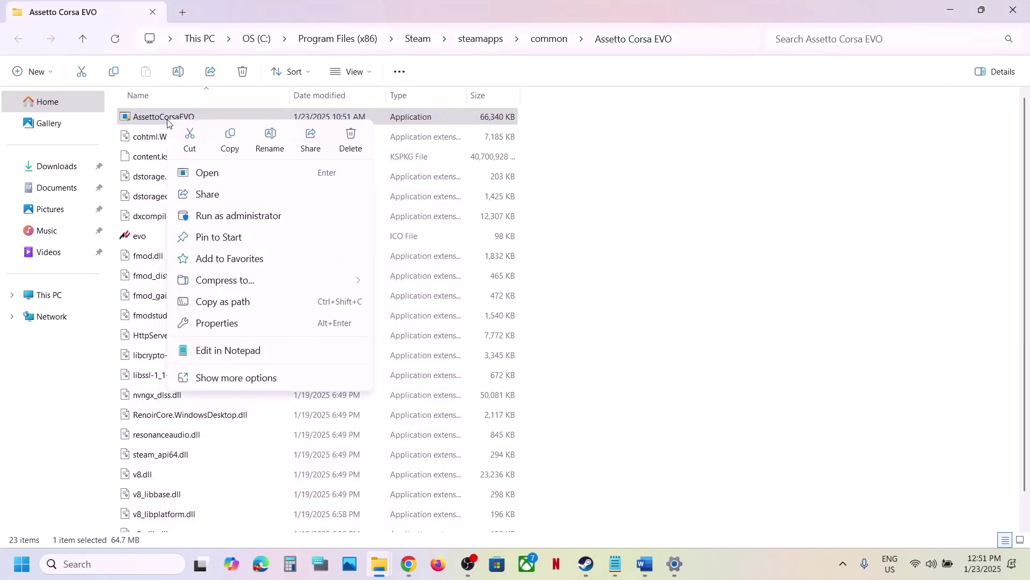
{"action": "left_click", "coordinate": [225, 323]}
{"action": "left_click", "coordinate": [295, 166]}
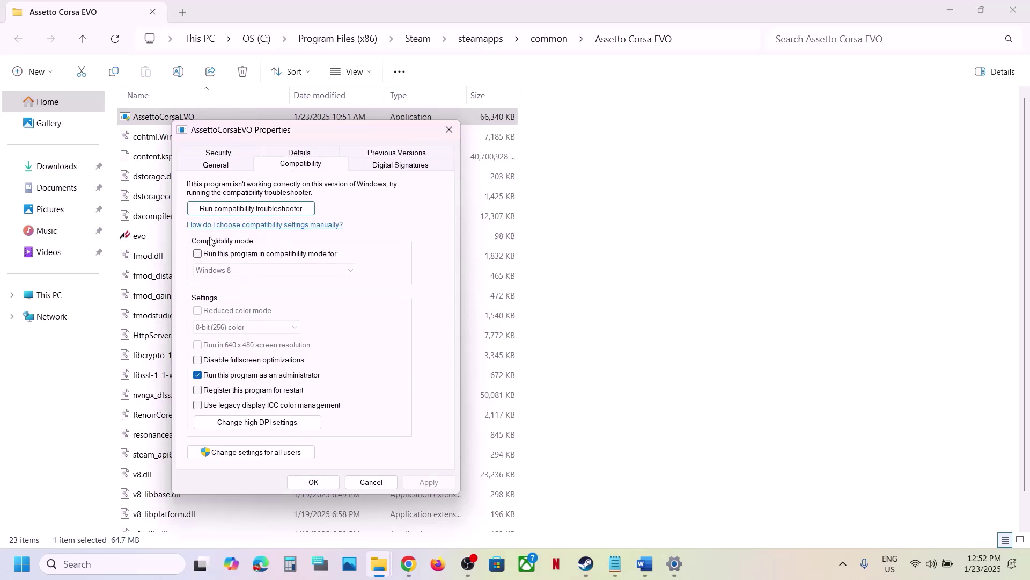
{"action": "left_click", "coordinate": [198, 254]}
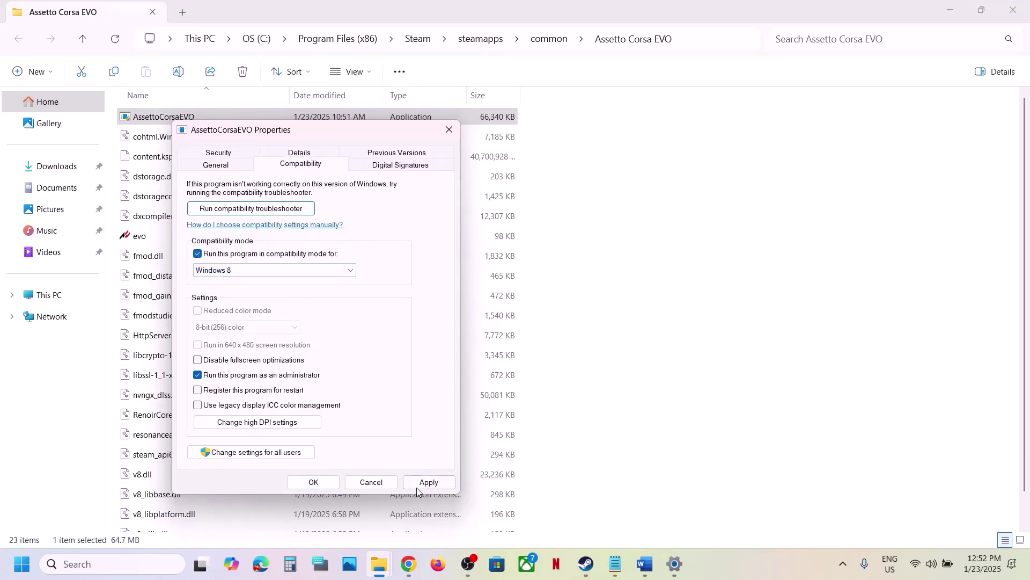
{"action": "left_click", "coordinate": [417, 486]}
{"action": "left_click", "coordinate": [271, 270]}
{"action": "left_click", "coordinate": [230, 308]}
{"action": "left_click", "coordinate": [424, 482]}
Step: Turn compatibility mode back off, keeping run as administrator, and save the properties
{"action": "left_click", "coordinate": [424, 482]}
{"action": "left_click", "coordinate": [197, 375]}
{"action": "left_click", "coordinate": [198, 253]}
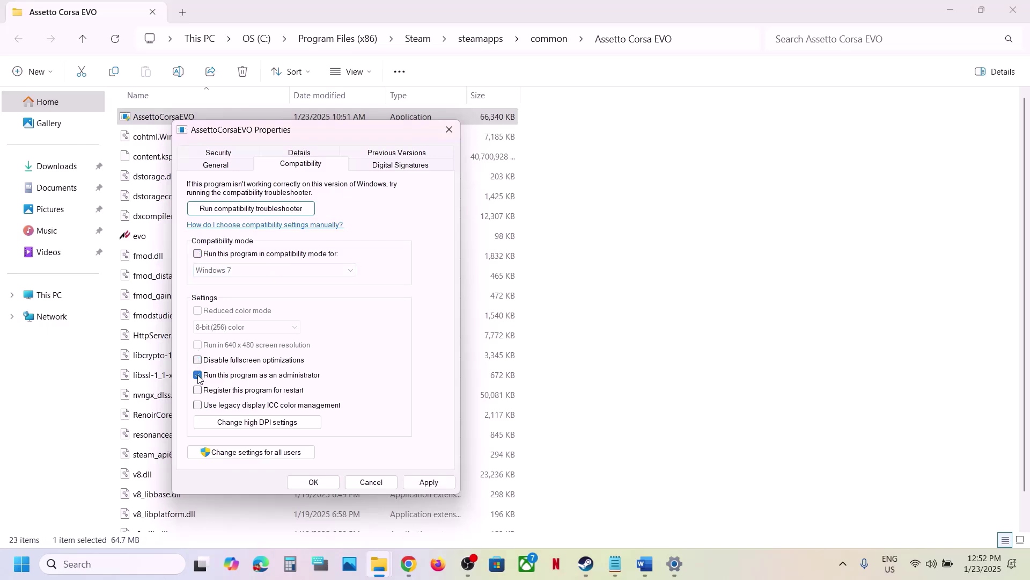
{"action": "left_click", "coordinate": [424, 482]}
{"action": "left_click", "coordinate": [316, 482]}
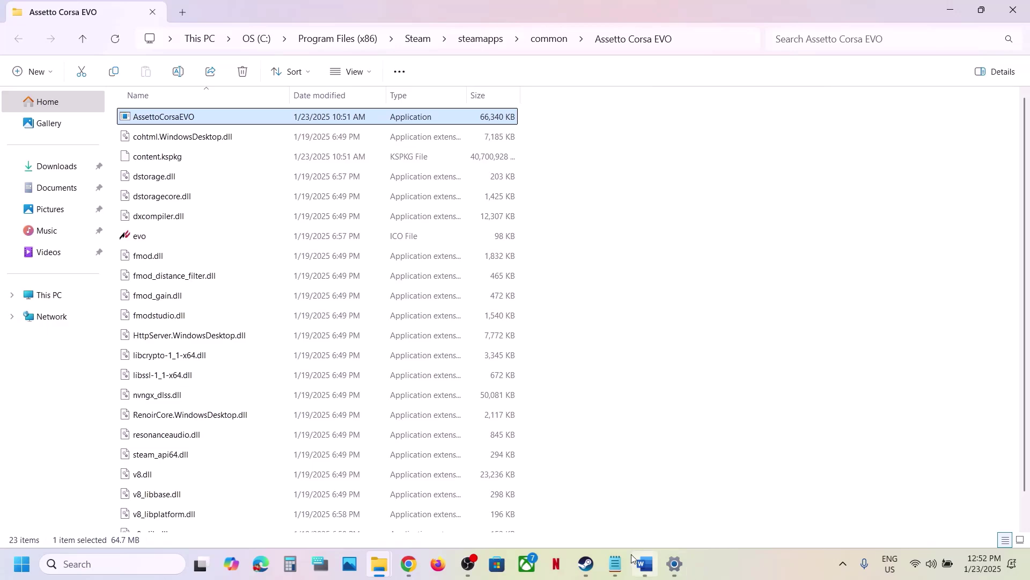
Step: Start verifying Assetto Corsa EVO's game file integrity from its Steam Installed Files properties
{"action": "left_click", "coordinate": [645, 564]}
{"action": "scroll", "coordinate": [488, 304], "scroll_direction": "down", "scroll_amount": 2}
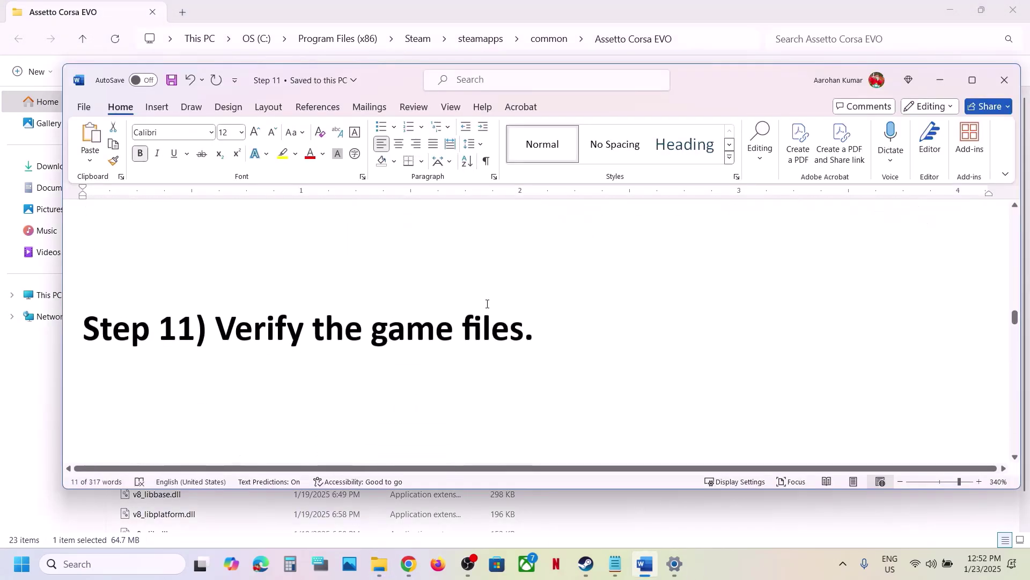
{"action": "left_click", "coordinate": [592, 577]}
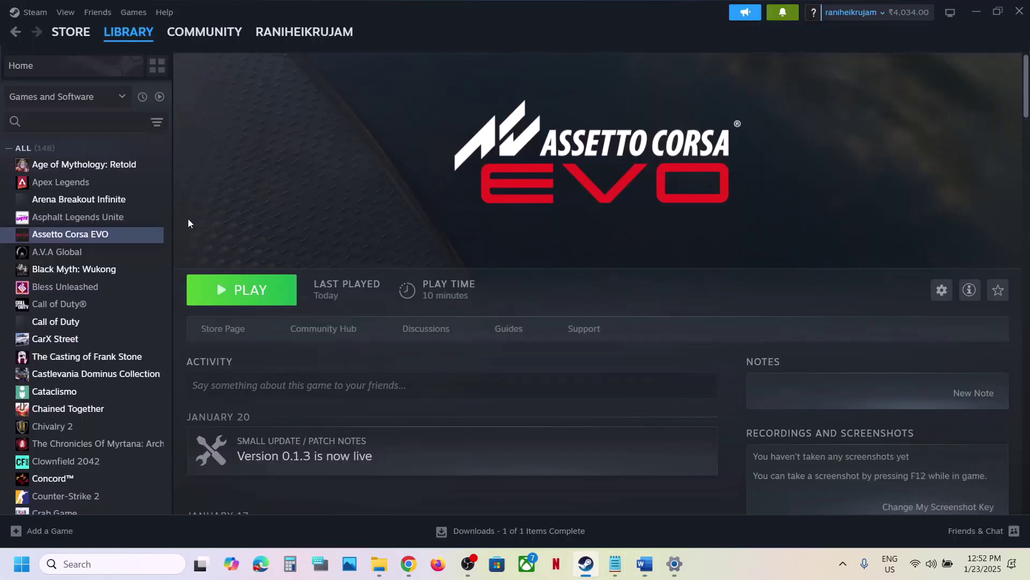
{"action": "right_click", "coordinate": [119, 236]}
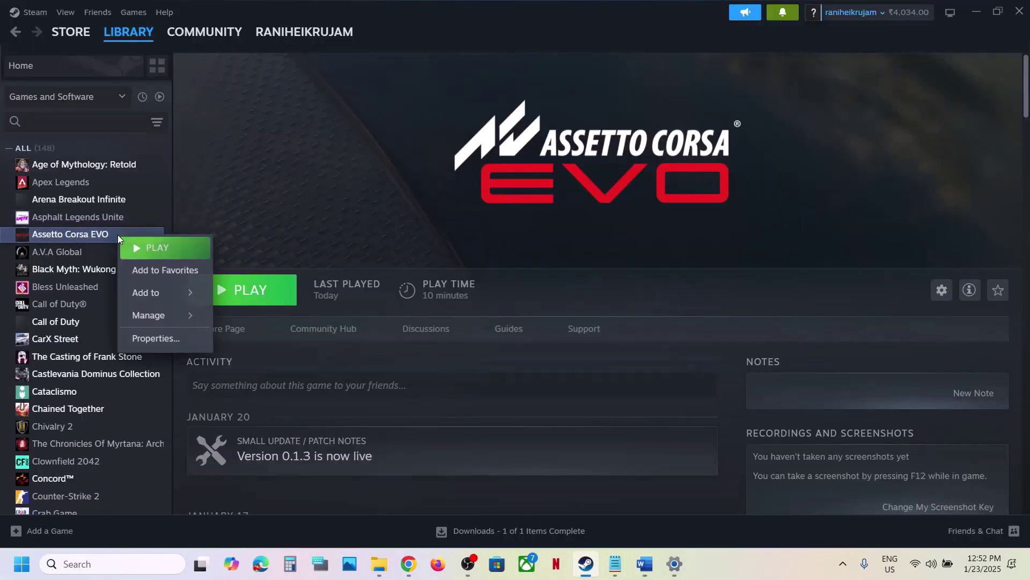
{"action": "left_click", "coordinate": [168, 339]}
{"action": "left_click", "coordinate": [283, 204]}
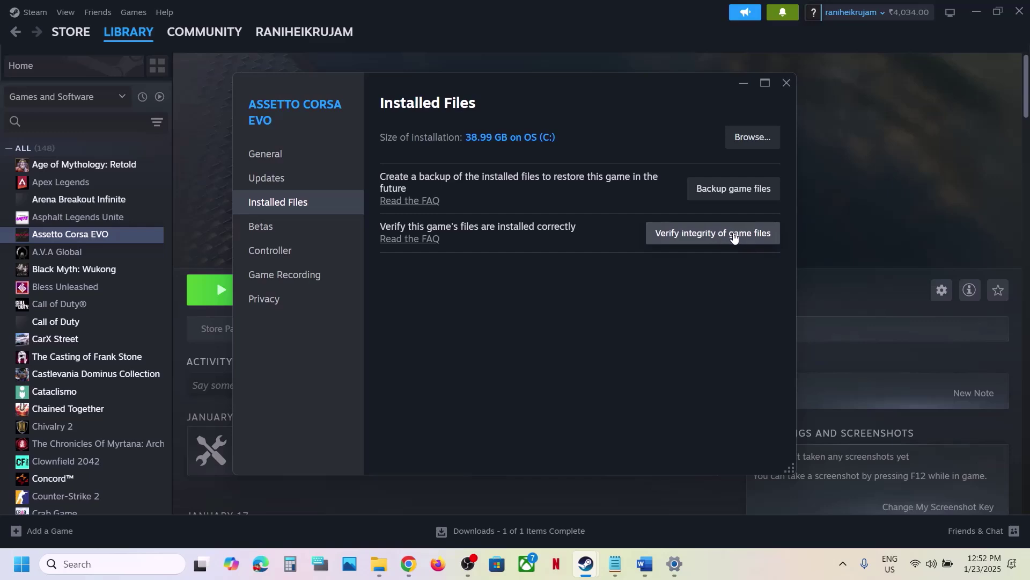
{"action": "left_click", "coordinate": [787, 85]}
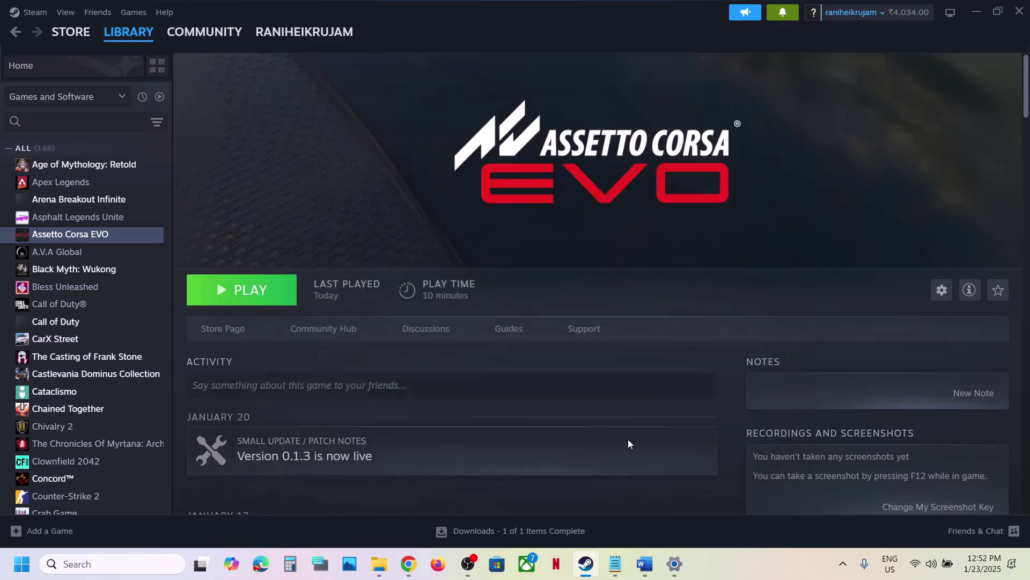
{"action": "left_click", "coordinate": [645, 564]}
Step: Highlight Step 12 text in the Word guide and open its NVIDIA driver link
{"action": "scroll", "coordinate": [475, 326], "scroll_direction": "down", "scroll_amount": 5}
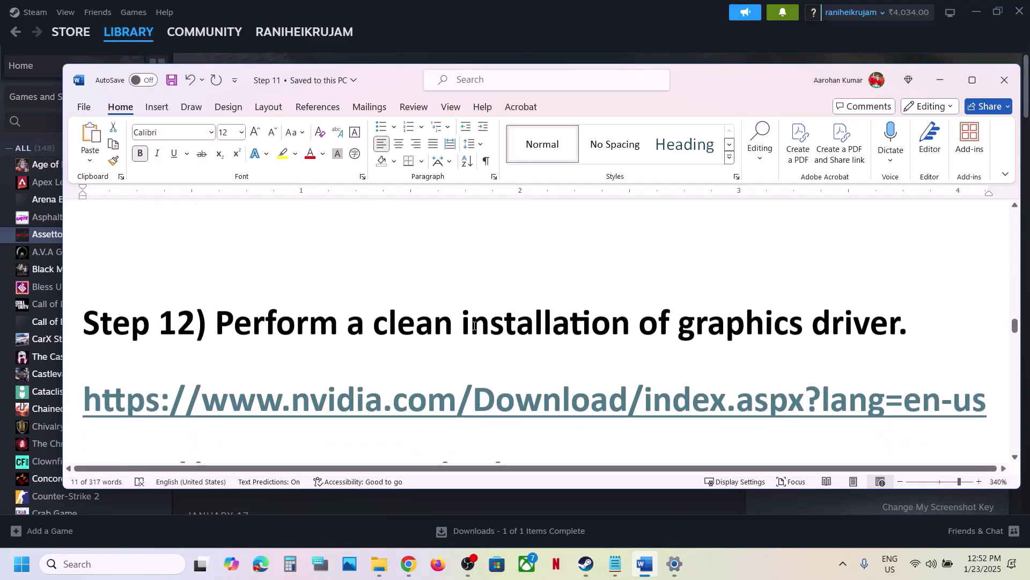
{"action": "left_click_drag", "start_coordinate": [326, 278], "coordinate": [807, 274]}
{"action": "left_click_drag", "start_coordinate": [296, 350], "coordinate": [571, 349]}
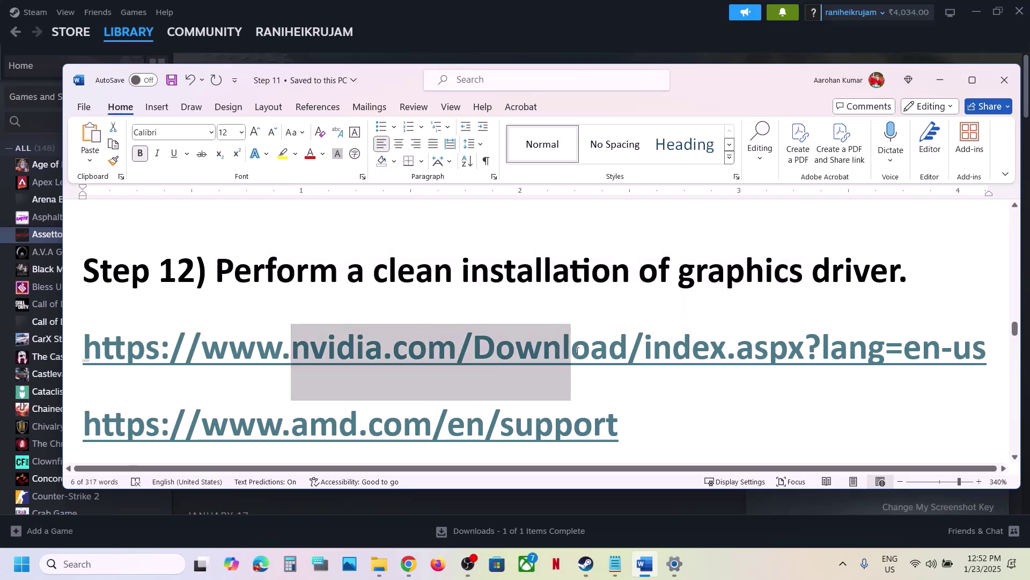
{"action": "scroll", "coordinate": [404, 382], "scroll_direction": "down", "scroll_amount": 2}
{"action": "left_click_drag", "start_coordinate": [266, 326], "coordinate": [501, 330]}
{"action": "left_click", "coordinate": [454, 236]}
{"action": "left_click", "coordinate": [453, 236], "text": "ctrl"}
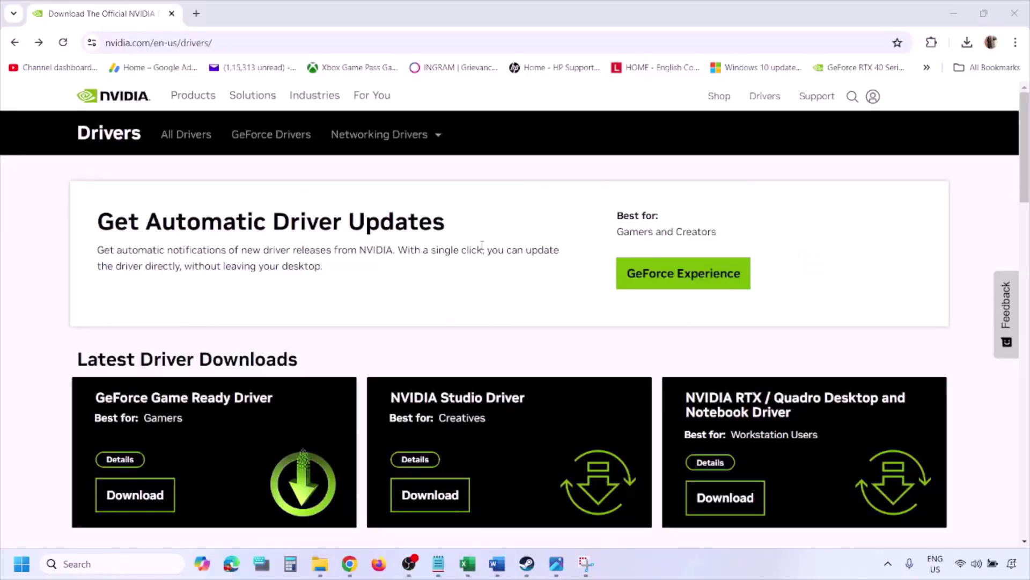
Step: Search NVIDIA drivers with Windows 11 as the operating system, then bring up the saved screenshots
{"action": "scroll", "coordinate": [240, 329], "scroll_direction": "down", "scroll_amount": 8}
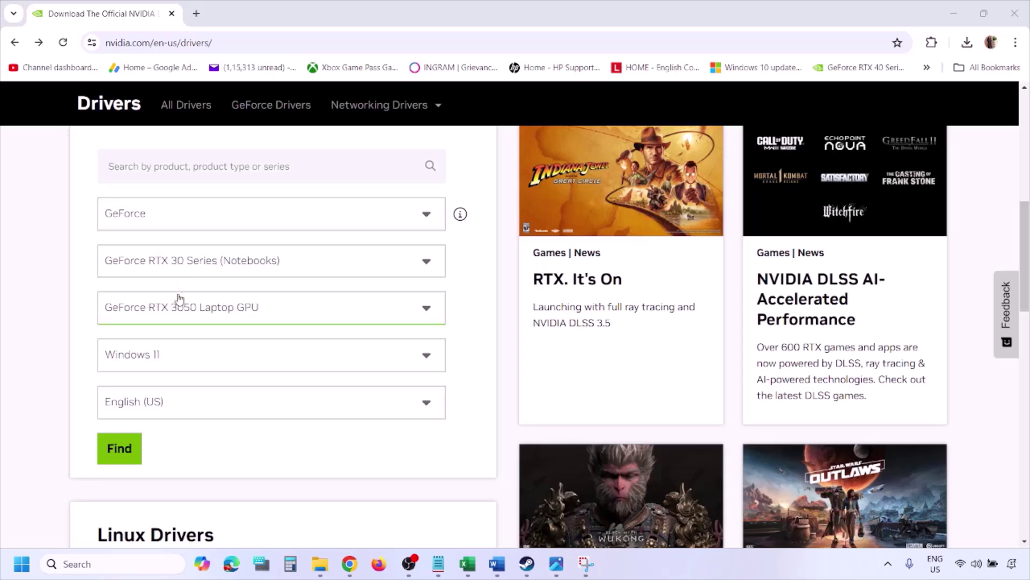
{"action": "left_click", "coordinate": [169, 357]}
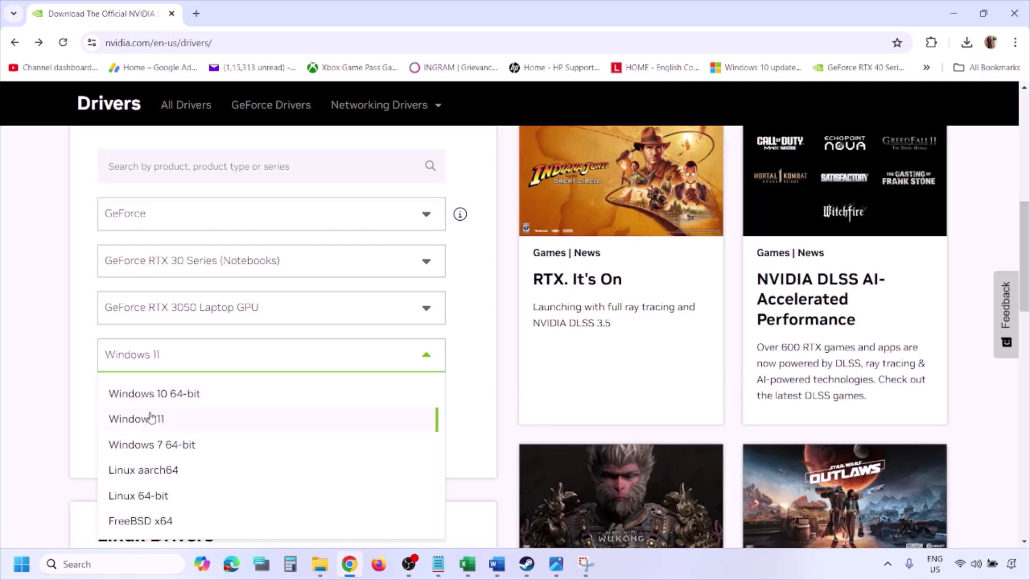
{"action": "left_click", "coordinate": [151, 424]}
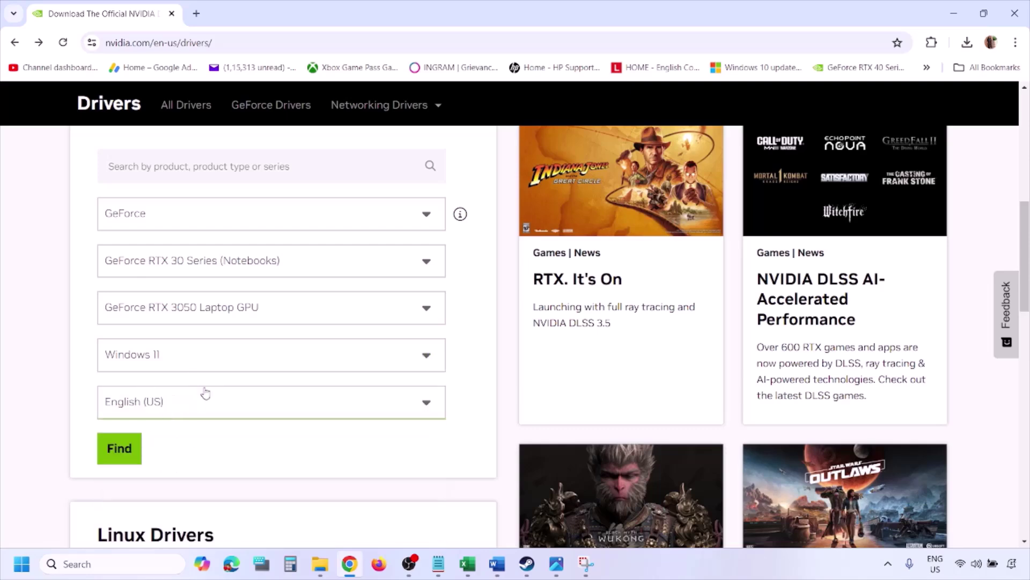
{"action": "left_click", "coordinate": [122, 449]}
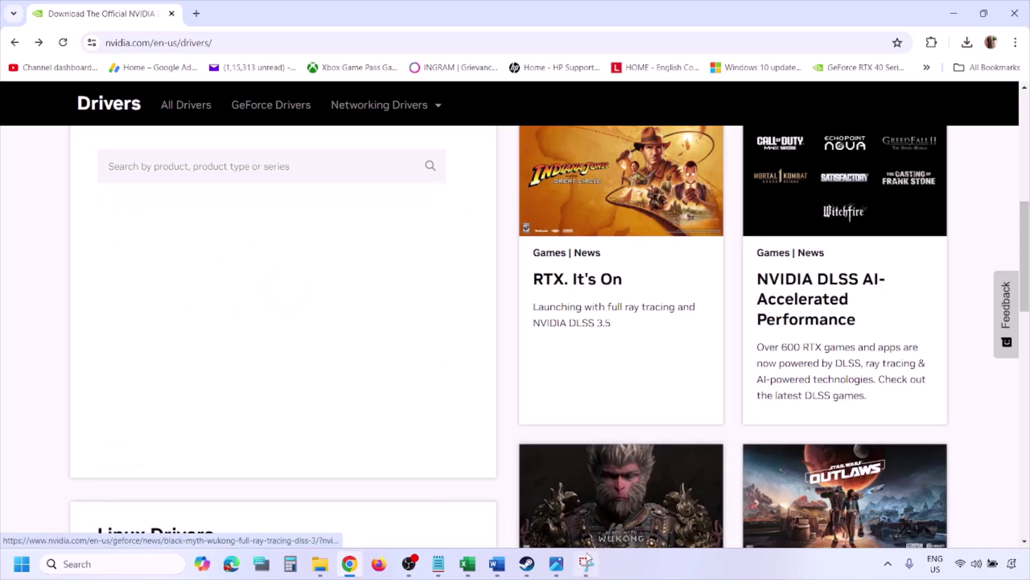
{"action": "left_click", "coordinate": [558, 571]}
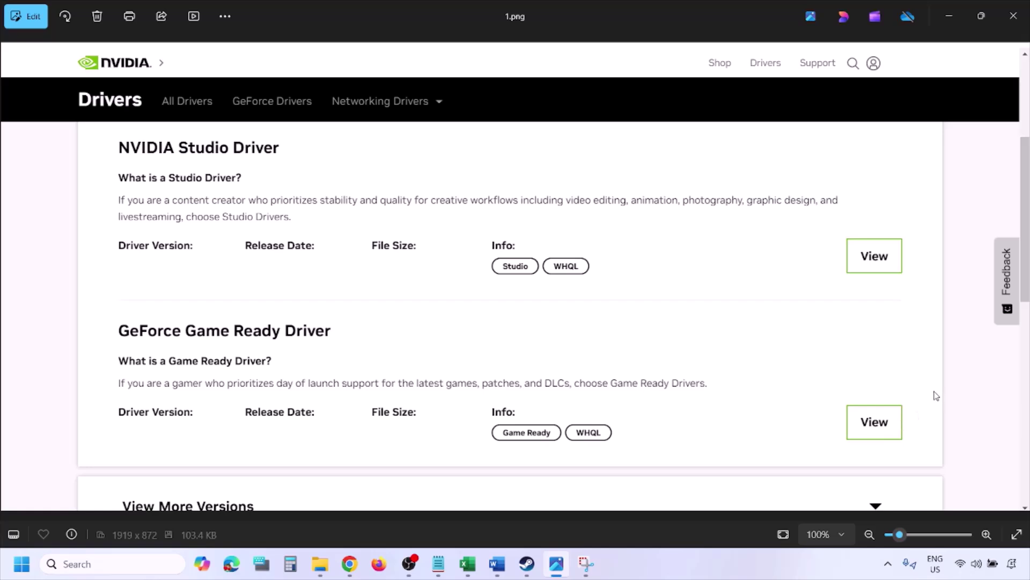
Step: Step through the screenshots to 5.png, the NVIDIA custom installation options
{"action": "key", "text": "Right"}
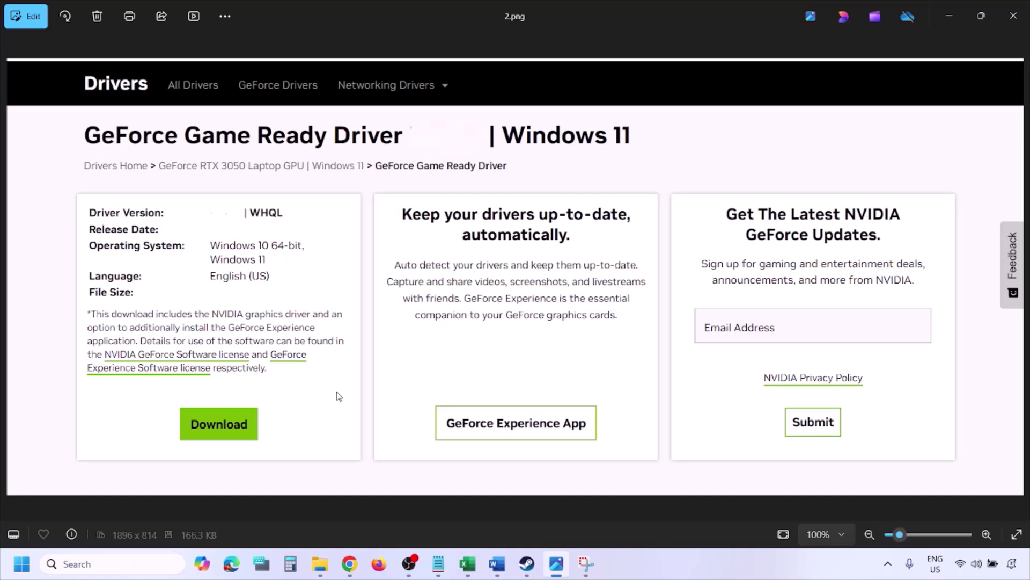
{"action": "key", "text": "Right"}
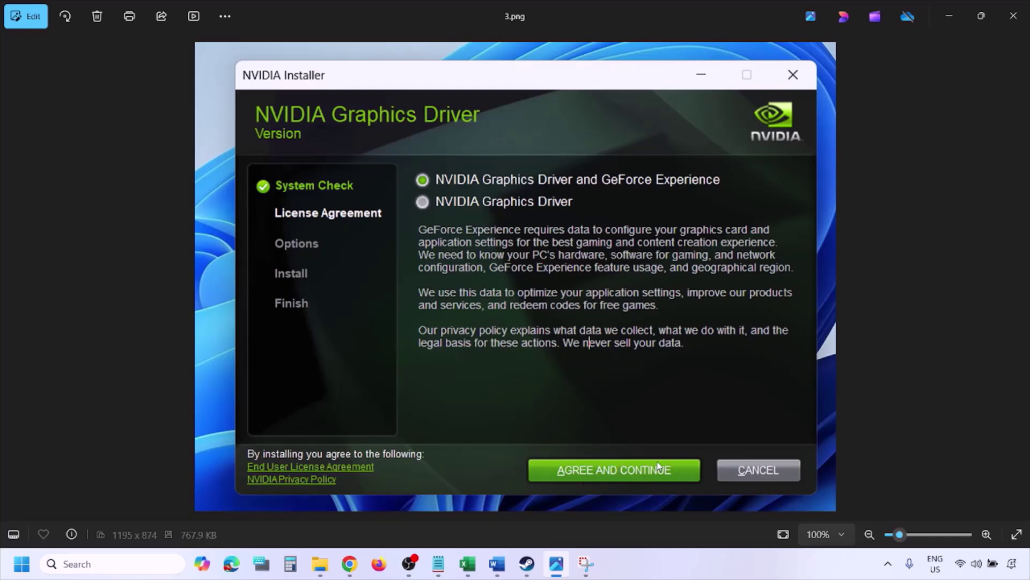
{"action": "key", "text": "Right"}
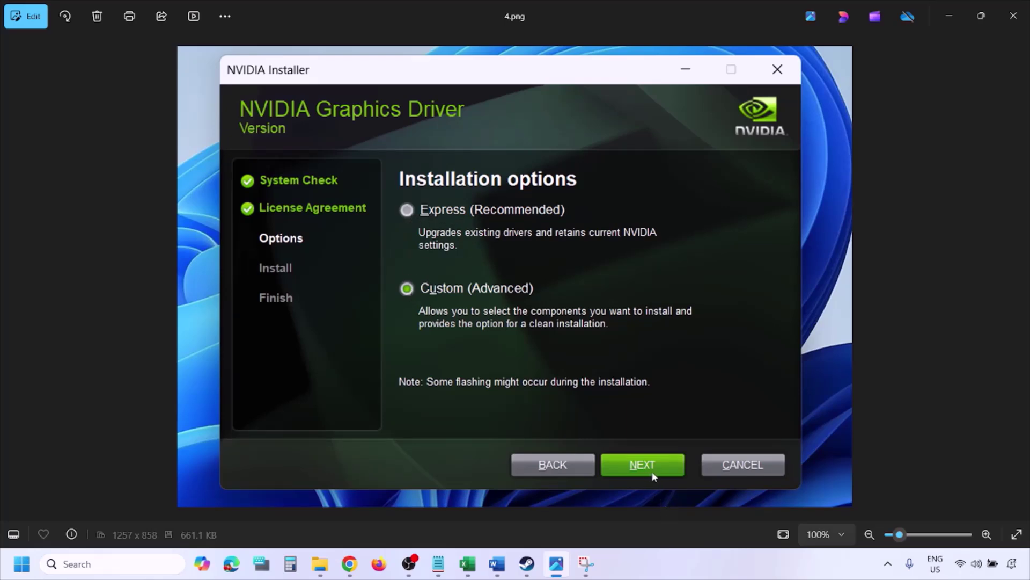
{"action": "key", "text": "Right"}
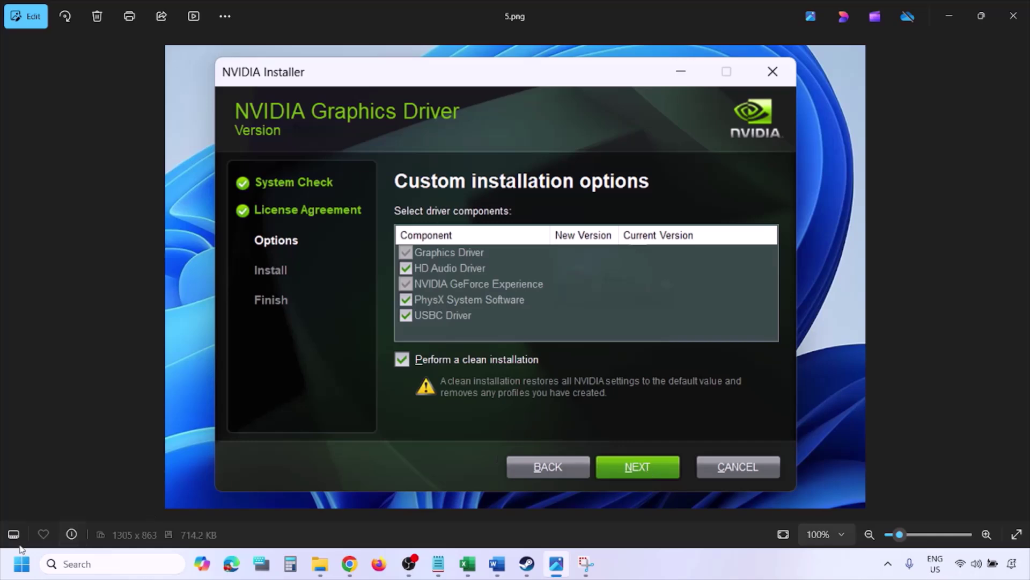
Step: Open the Start menu's power options and dismiss them
{"action": "left_click", "coordinate": [22, 564]}
{"action": "left_click", "coordinate": [391, 518]}
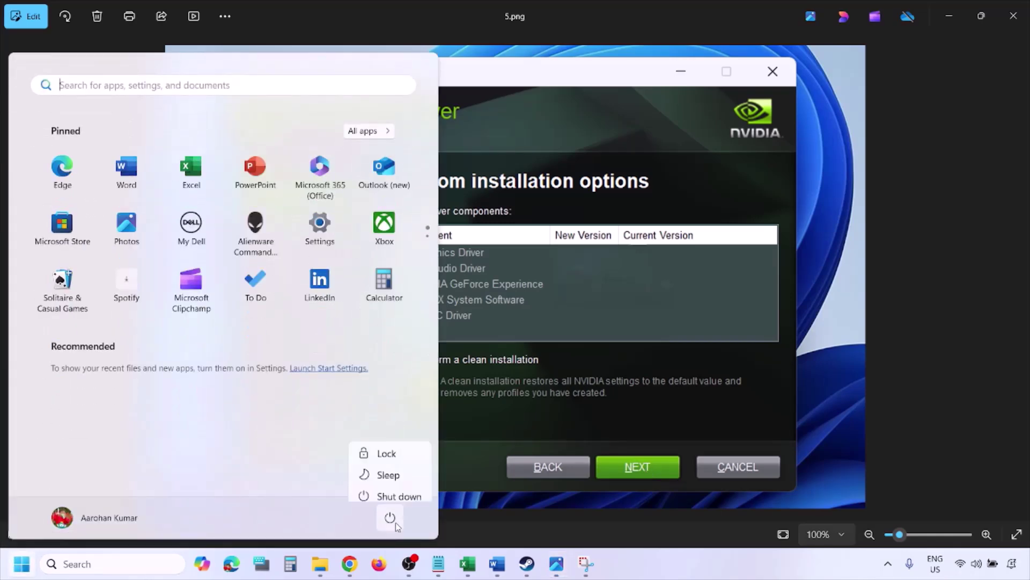
{"action": "key", "text": "Escape"}
{"action": "key", "text": "Escape"}
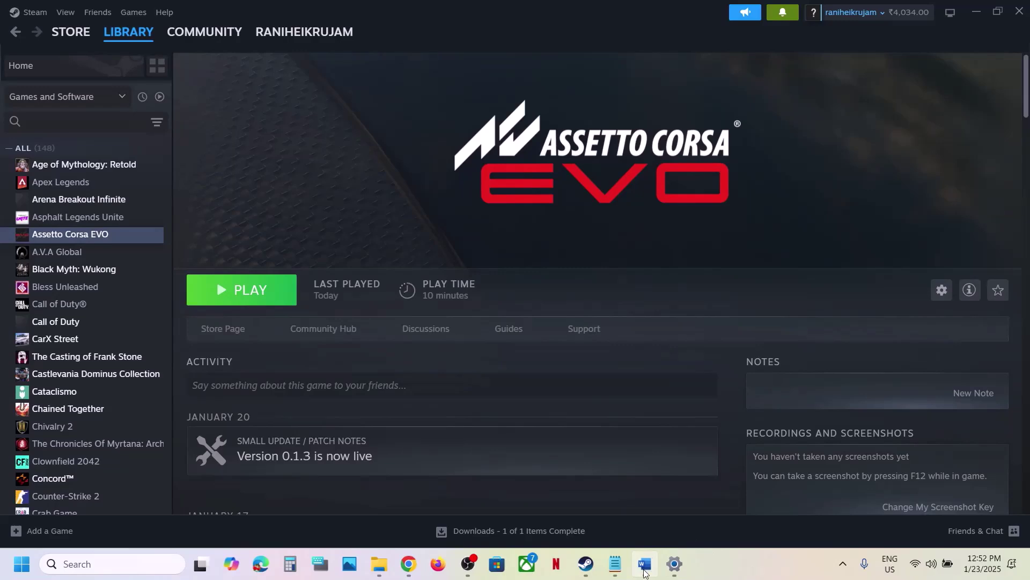
Step: Copy 'graphics' from the Word guide and open the Graphics settings page through Windows search
{"action": "left_click", "coordinate": [645, 563]}
{"action": "scroll", "coordinate": [471, 326], "scroll_direction": "down", "scroll_amount": 3}
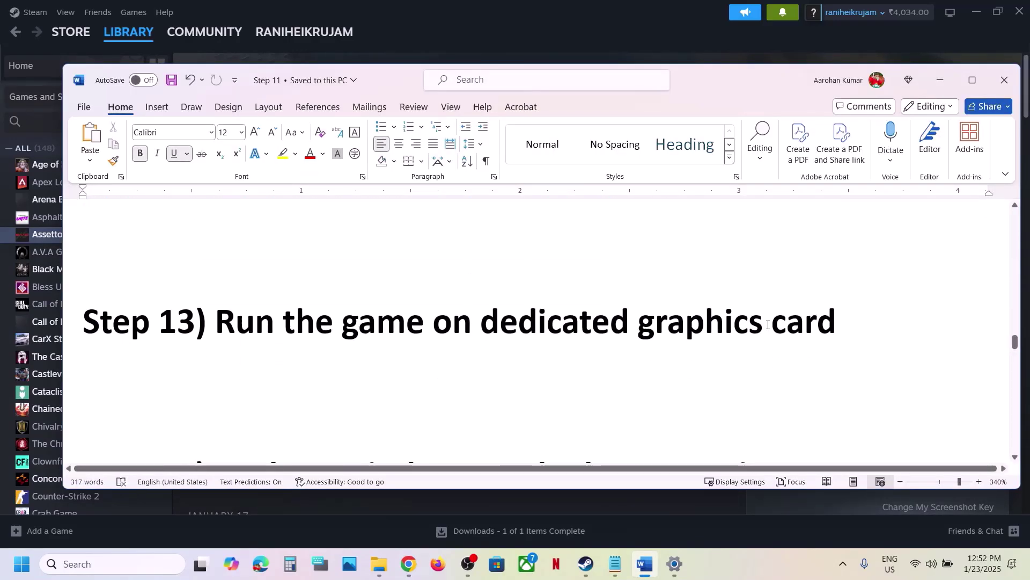
{"action": "double_click", "coordinate": [741, 326]}
{"action": "key", "text": "ctrl+c"}
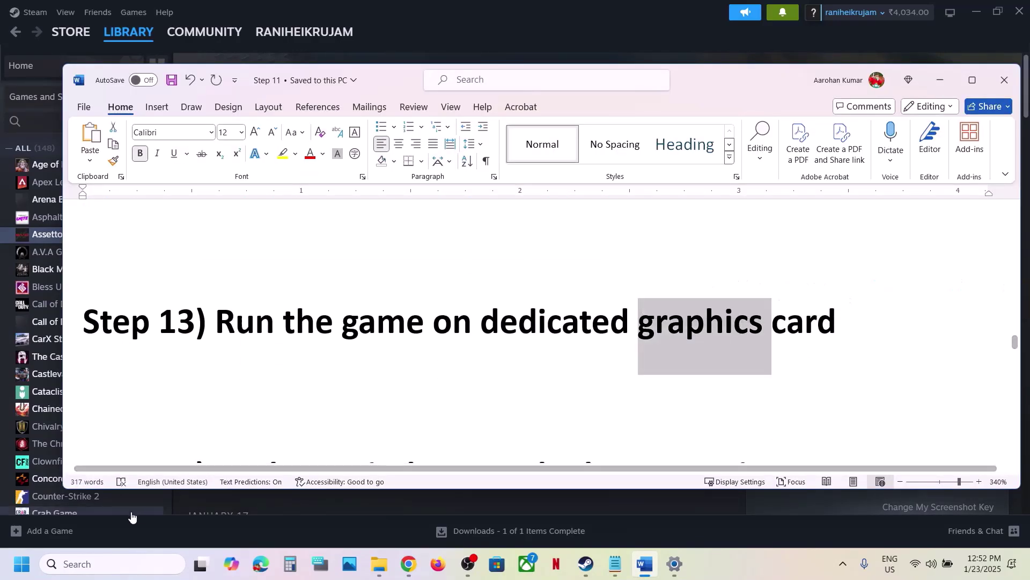
{"action": "left_click", "coordinate": [114, 563]}
{"action": "key", "text": "ctrl+v"}
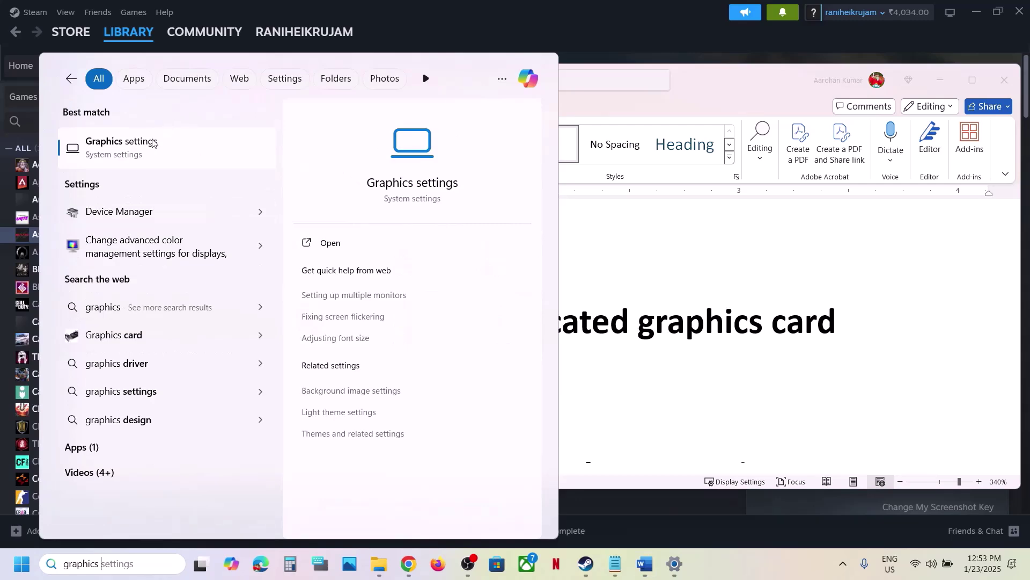
{"action": "left_click", "coordinate": [152, 147]}
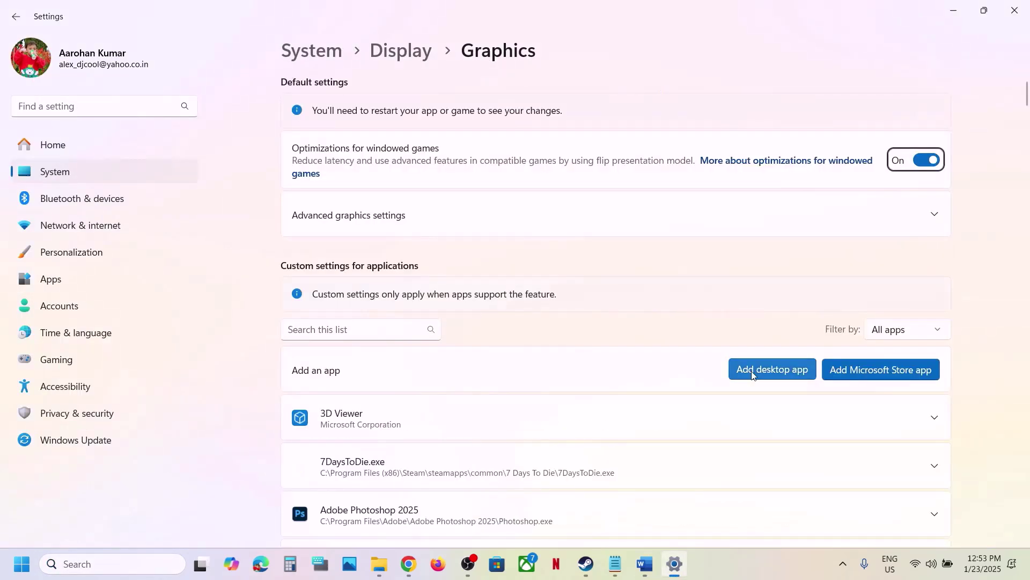
Step: Start adding a desktop app and browse to C:\Program Files (x86)\Steam
{"action": "left_click", "coordinate": [770, 370]}
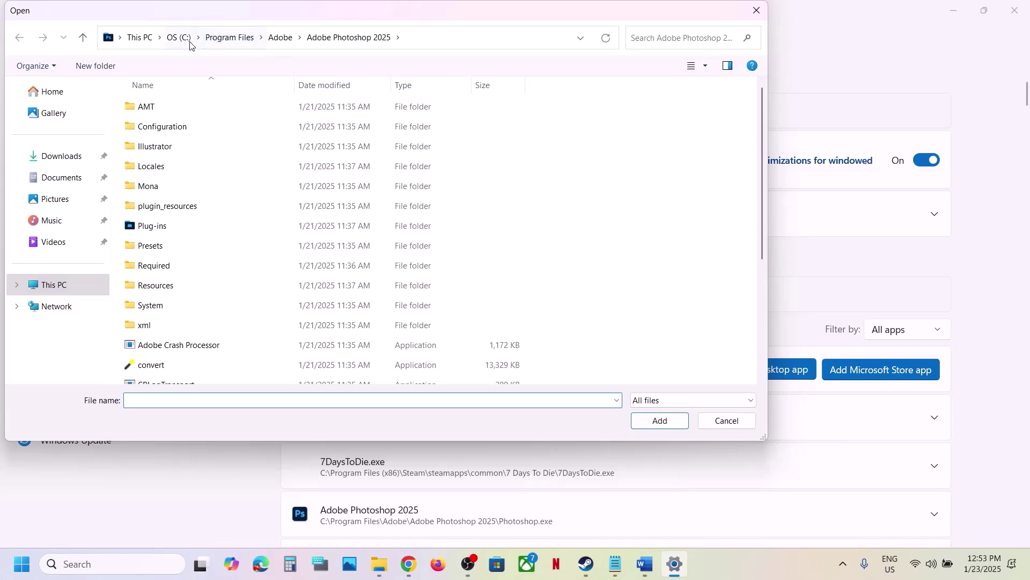
{"action": "left_click", "coordinate": [189, 38]}
{"action": "scroll", "coordinate": [251, 231], "scroll_direction": "down", "scroll_amount": 1}
{"action": "scroll", "coordinate": [251, 232], "scroll_direction": "down", "scroll_amount": 1}
{"action": "double_click", "coordinate": [198, 276]}
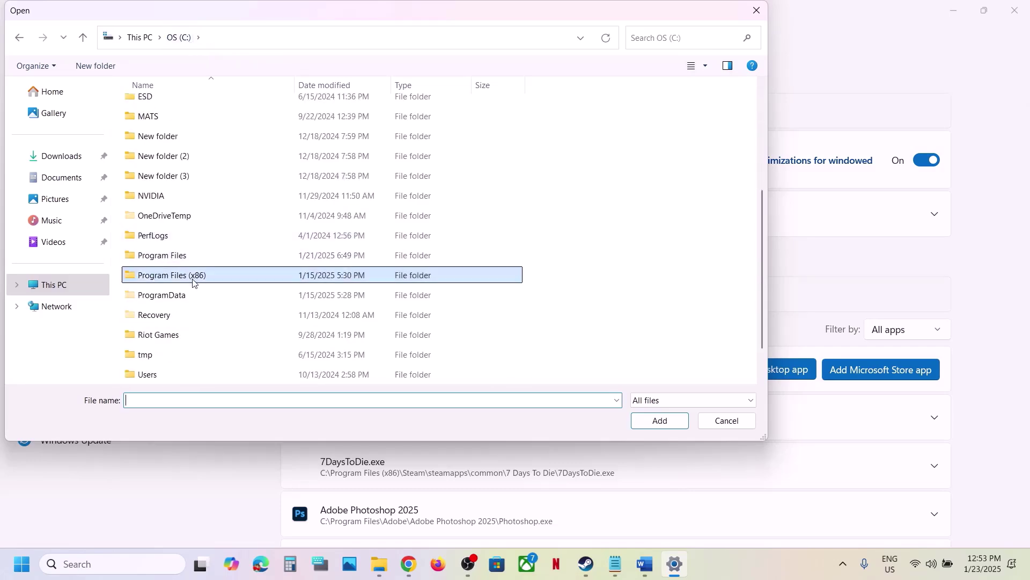
{"action": "scroll", "coordinate": [188, 290], "scroll_direction": "down", "scroll_amount": 2}
{"action": "scroll", "coordinate": [179, 307], "scroll_direction": "down", "scroll_amount": 3}
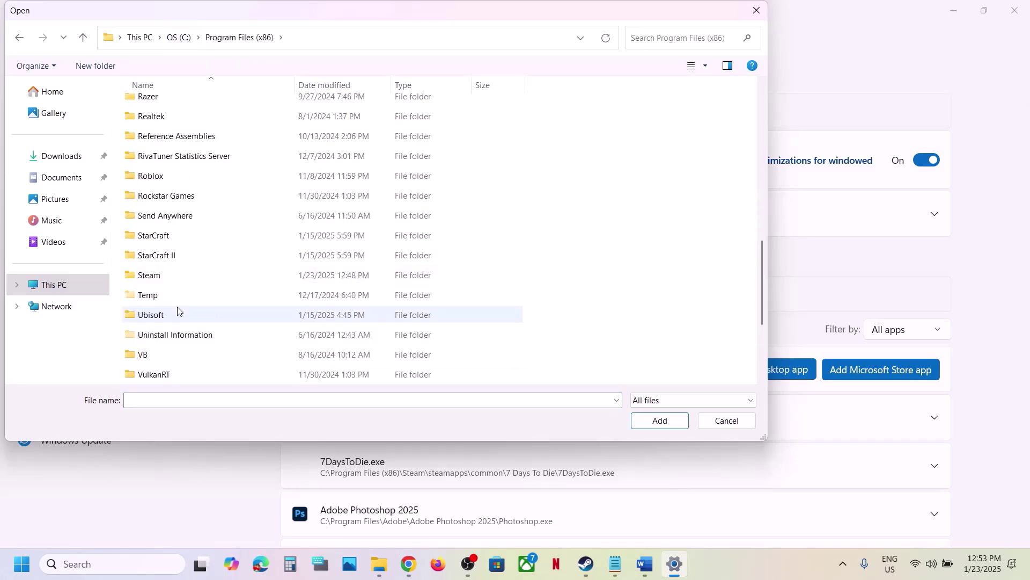
{"action": "double_click", "coordinate": [167, 281]}
Step: Pick AssettoCorsaEVO from steamapps\common\Assetto Corsa EVO and add it to the graphics list
{"action": "scroll", "coordinate": [166, 288], "scroll_direction": "down", "scroll_amount": 4}
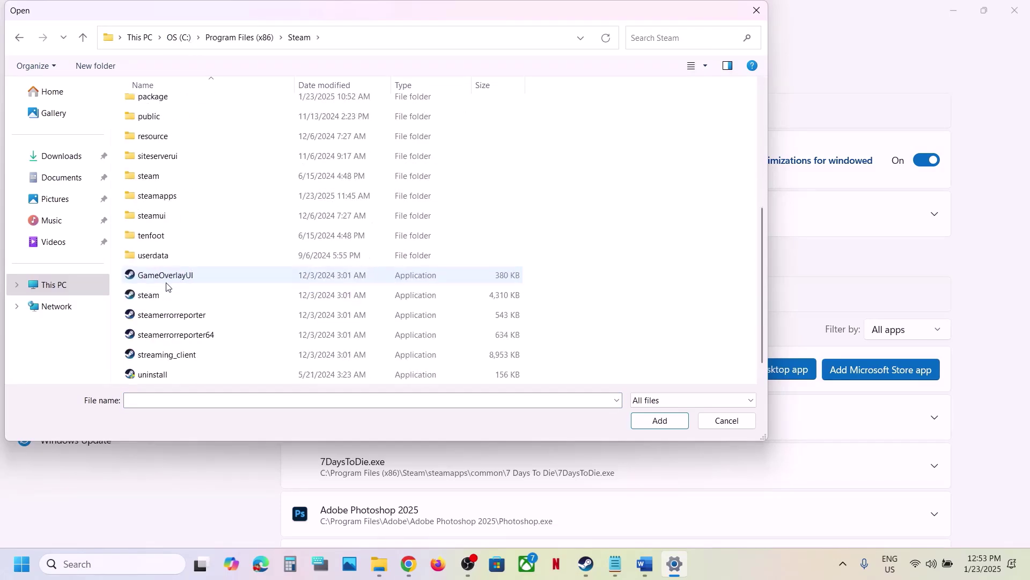
{"action": "double_click", "coordinate": [160, 198]}
{"action": "double_click", "coordinate": [173, 107]}
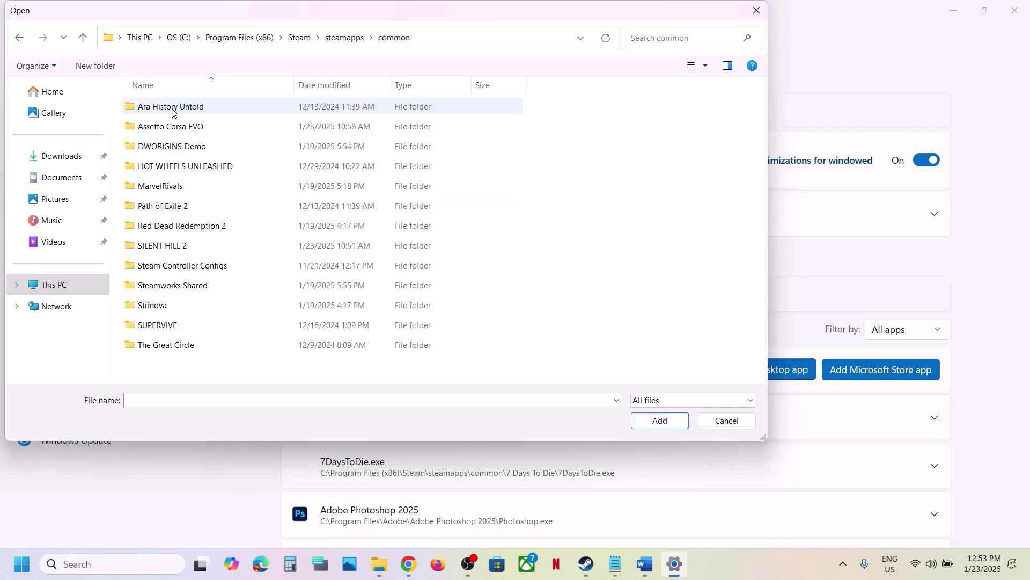
{"action": "double_click", "coordinate": [176, 126]}
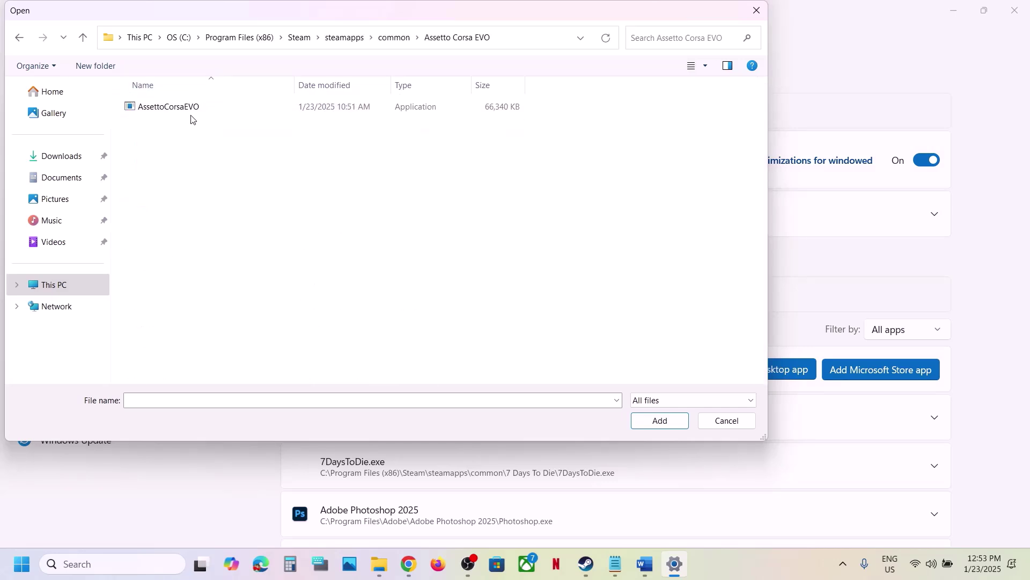
{"action": "left_click", "coordinate": [194, 109]}
{"action": "left_click", "coordinate": [656, 420]}
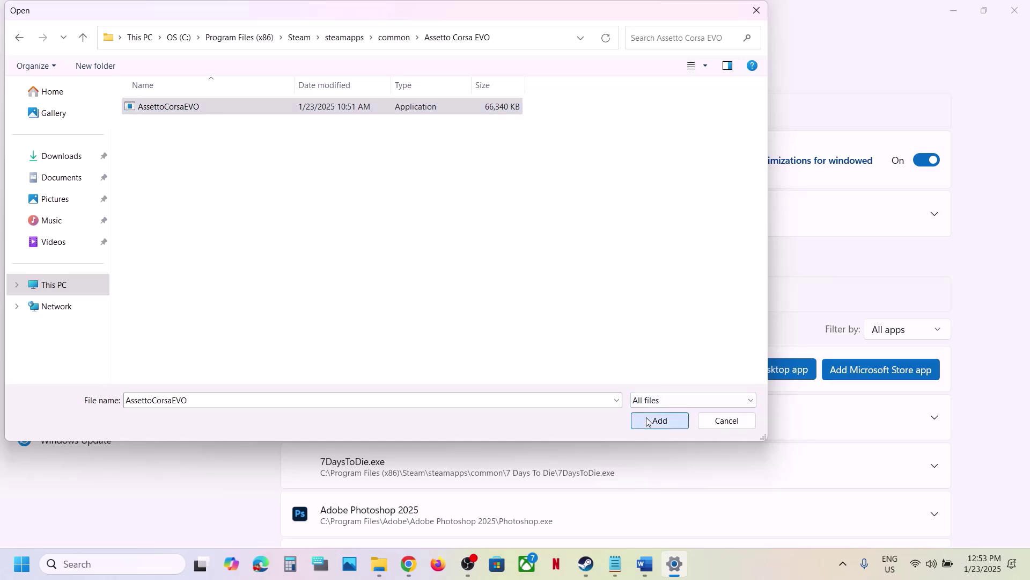
{"action": "scroll", "coordinate": [494, 450], "scroll_direction": "down", "scroll_amount": 5}
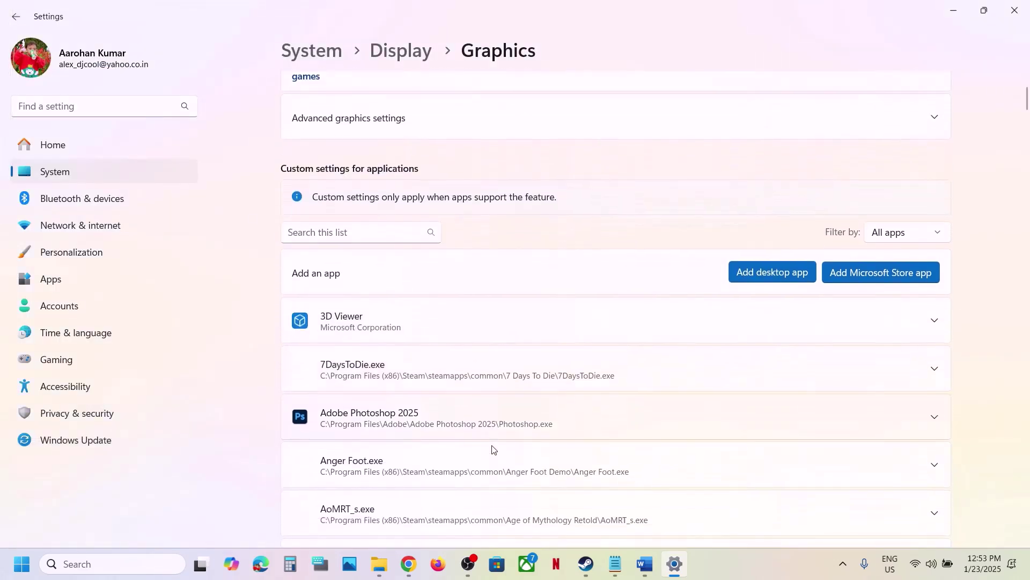
Step: Set AssettoCorsaEVO's GPU preference to High Performance (NVIDIA GeForce RTX 3050 Laptop GPU), then close Settings
{"action": "scroll", "coordinate": [492, 448], "scroll_direction": "down", "scroll_amount": 2}
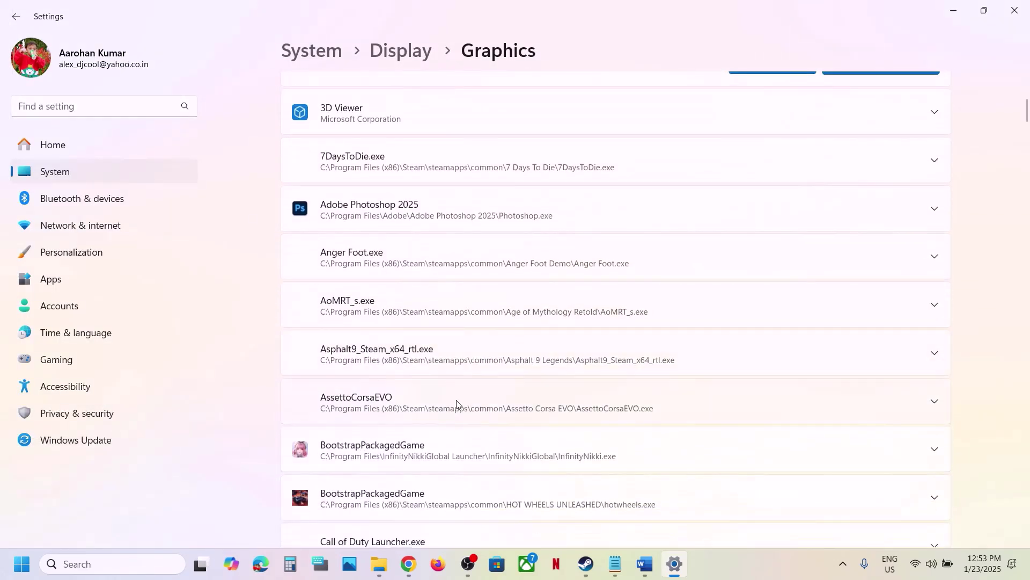
{"action": "left_click", "coordinate": [416, 399]}
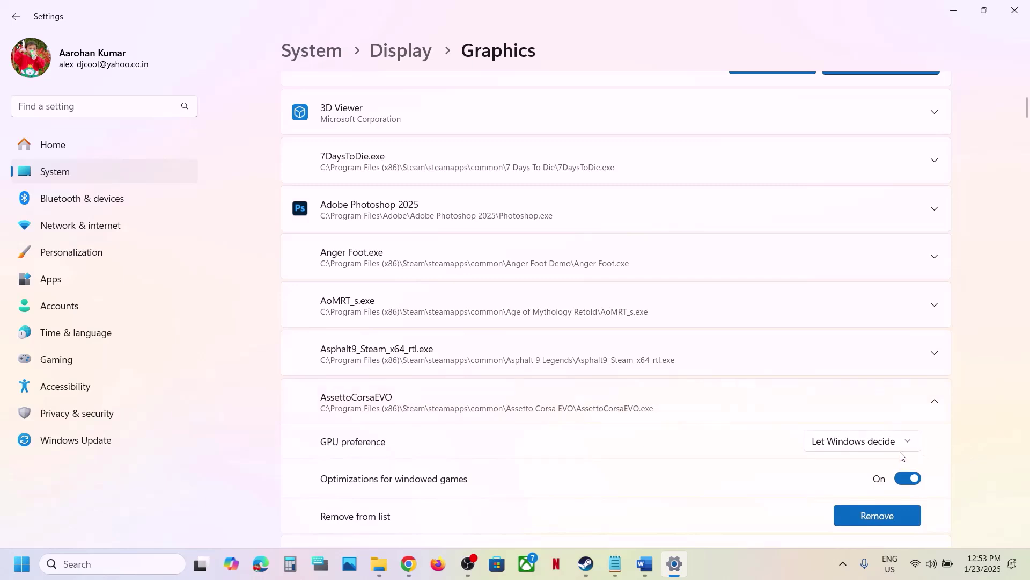
{"action": "left_click", "coordinate": [884, 442]}
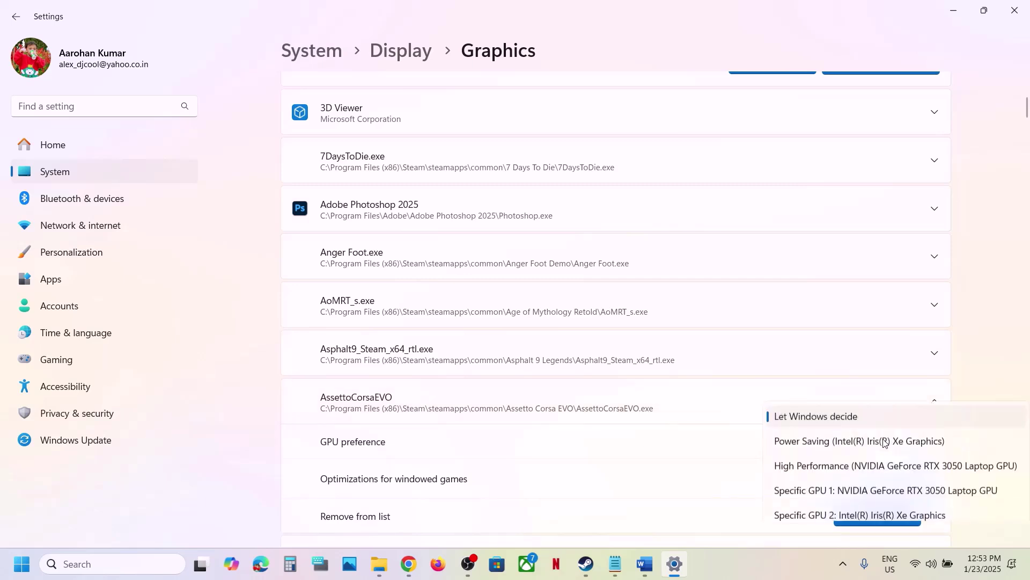
{"action": "left_click", "coordinate": [848, 466]}
{"action": "left_click", "coordinate": [1016, 22]}
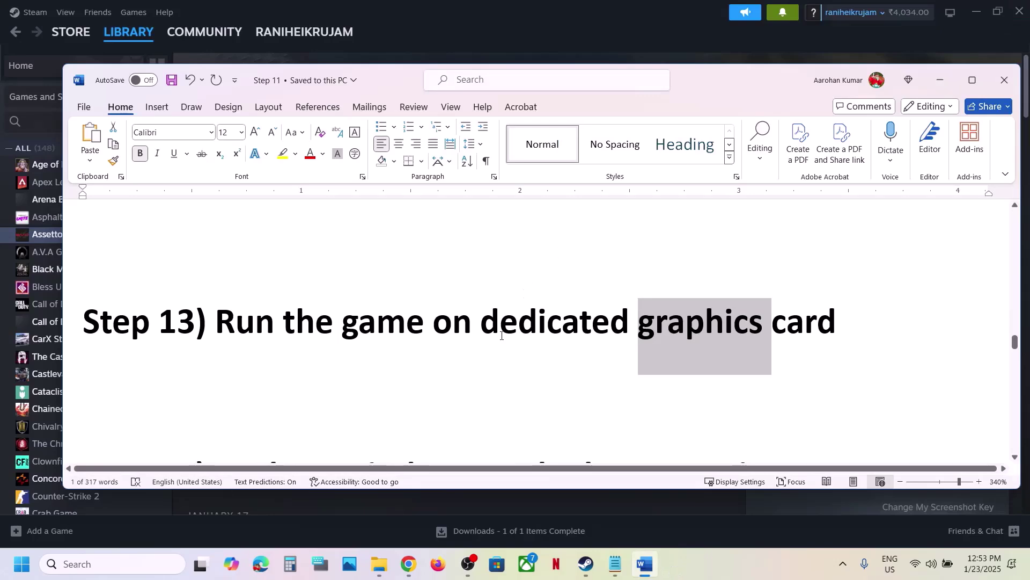
Step: Open Settings with Win+I and run Check for updates on the Windows Update page
{"action": "scroll", "coordinate": [500, 345], "scroll_direction": "down", "scroll_amount": 4}
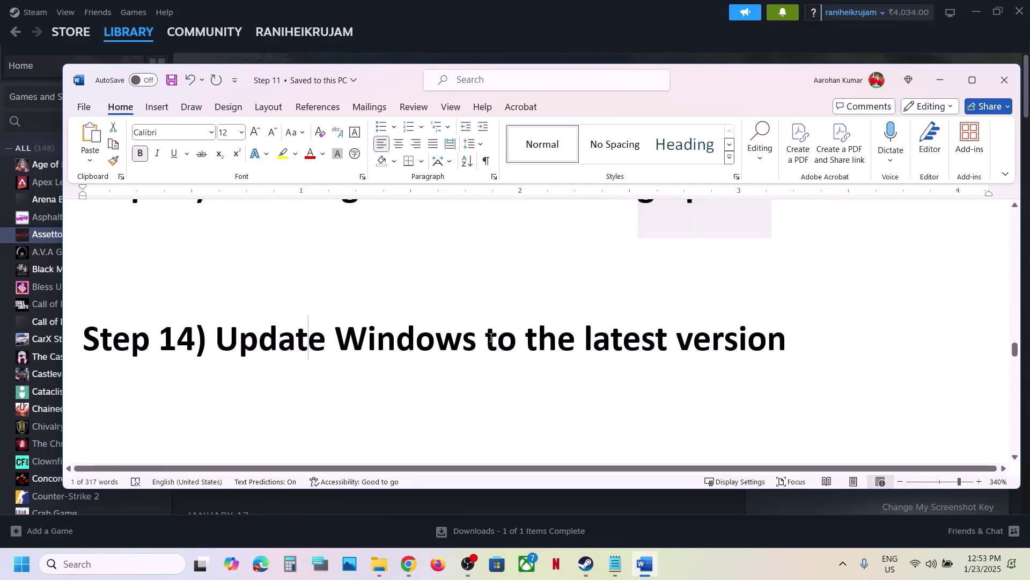
{"action": "left_click_drag", "start_coordinate": [309, 338], "coordinate": [718, 349]}
{"action": "left_click", "coordinate": [718, 349]}
{"action": "key", "text": "super+i"}
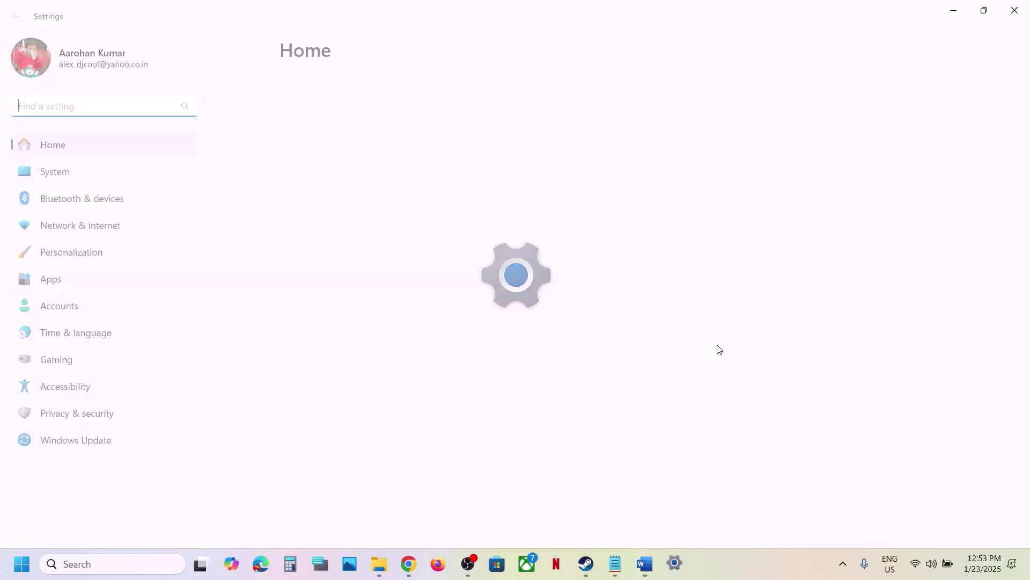
{"action": "left_click", "coordinate": [129, 450]}
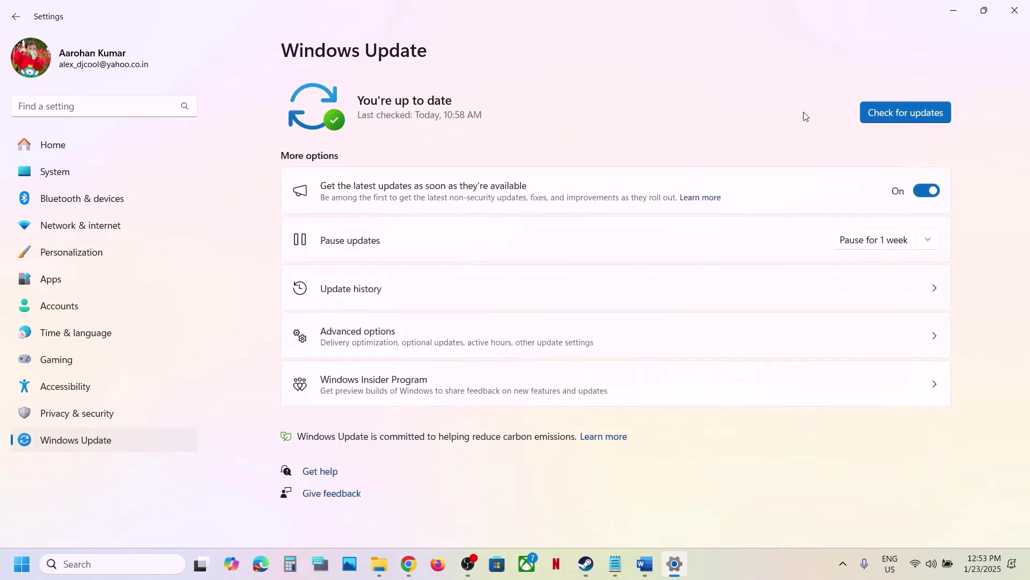
{"action": "left_click", "coordinate": [899, 115]}
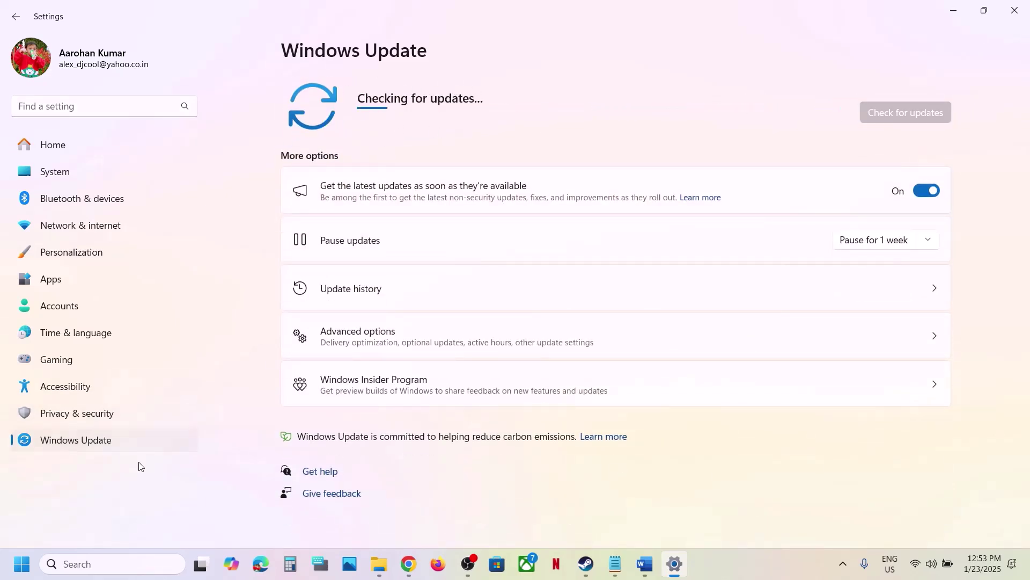
Step: View the Start menu's restart and shut down options, then close Settings
{"action": "left_click", "coordinate": [22, 567]}
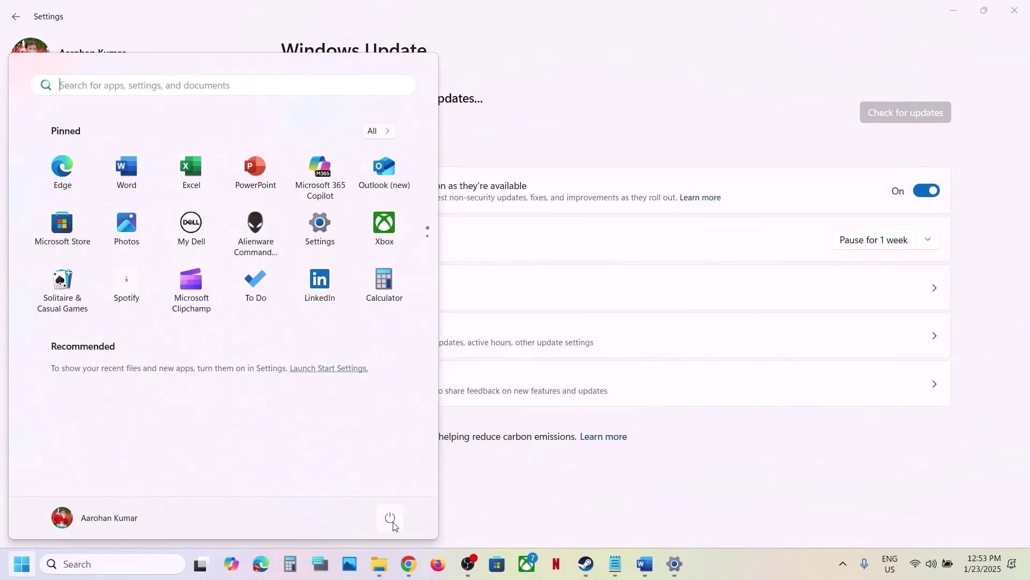
{"action": "left_click", "coordinate": [390, 518]}
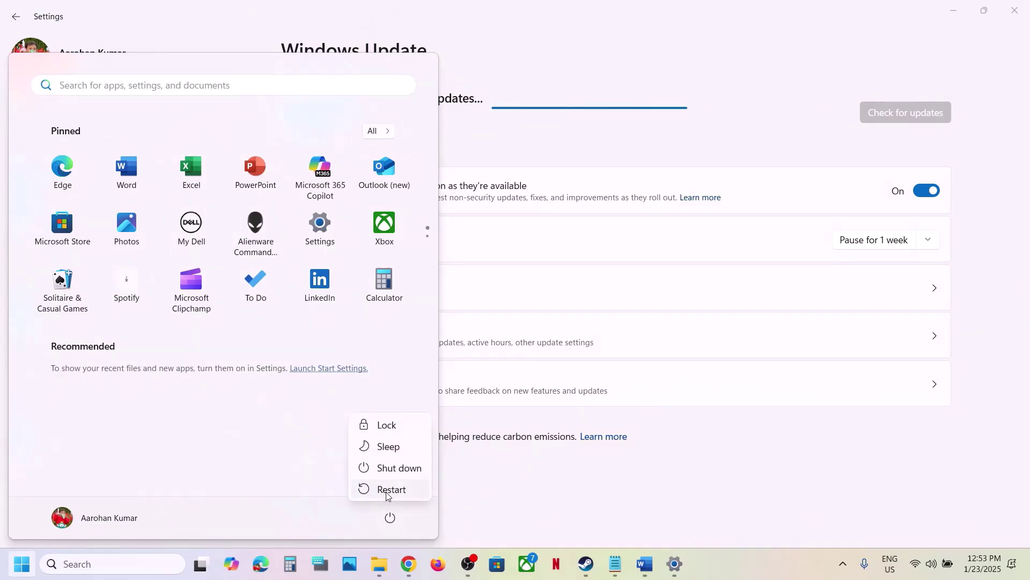
{"action": "left_click", "coordinate": [1015, 10]}
{"action": "scroll", "coordinate": [575, 370], "scroll_direction": "down", "scroll_amount": 2}
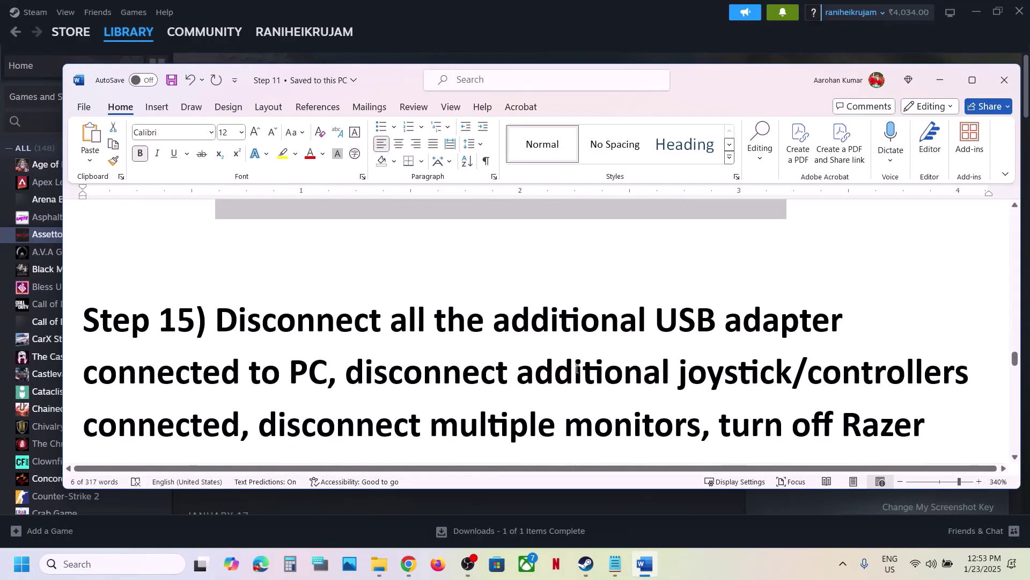
Step: Maximize the Word guide and highlight Step 15's USB adapter advice
{"action": "left_click", "coordinate": [973, 80]}
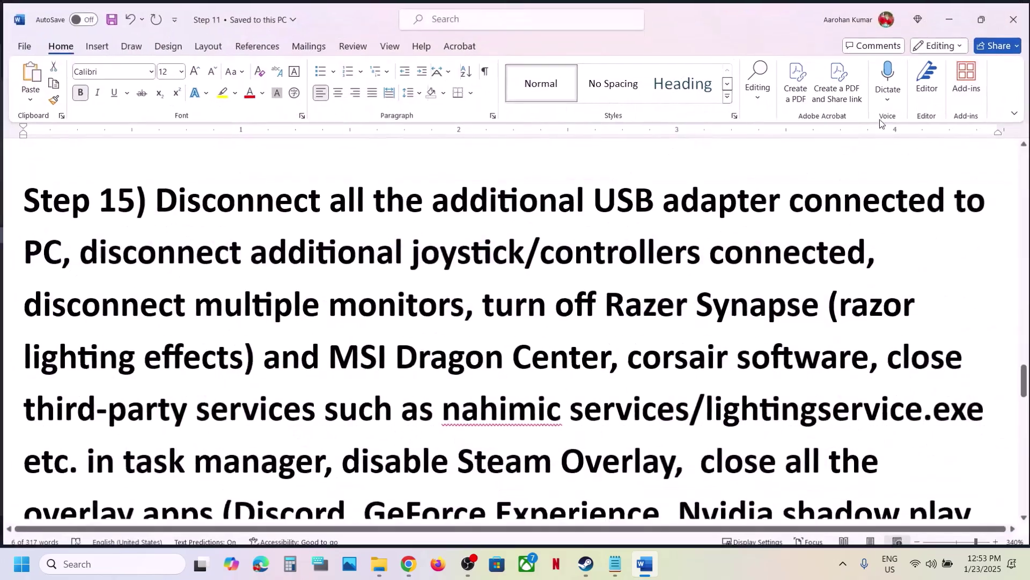
{"action": "left_click_drag", "start_coordinate": [453, 199], "coordinate": [252, 240]}
{"action": "left_click", "coordinate": [256, 223]}
{"action": "left_click", "coordinate": [168, 280]}
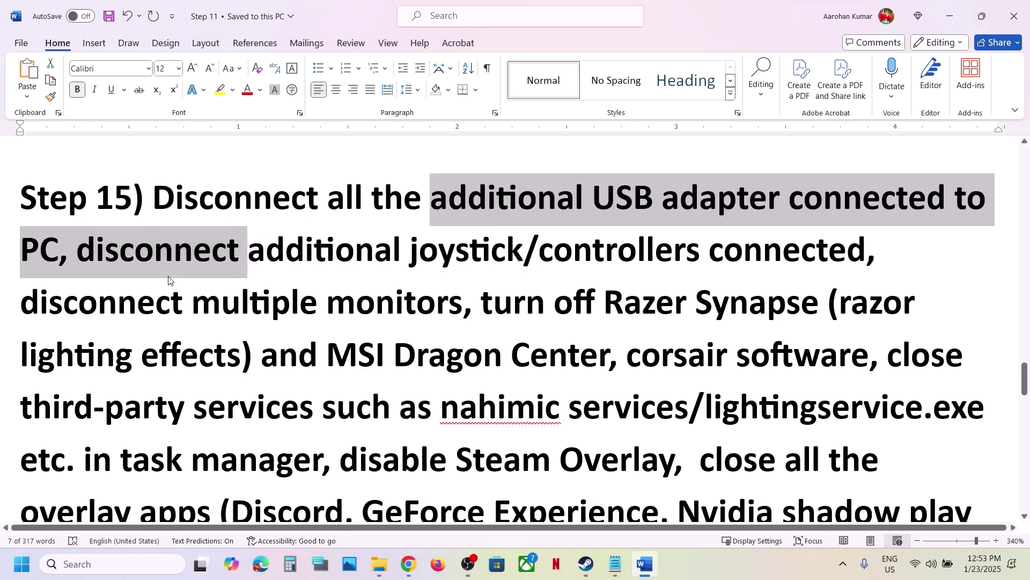
{"action": "left_click", "coordinate": [98, 258]}
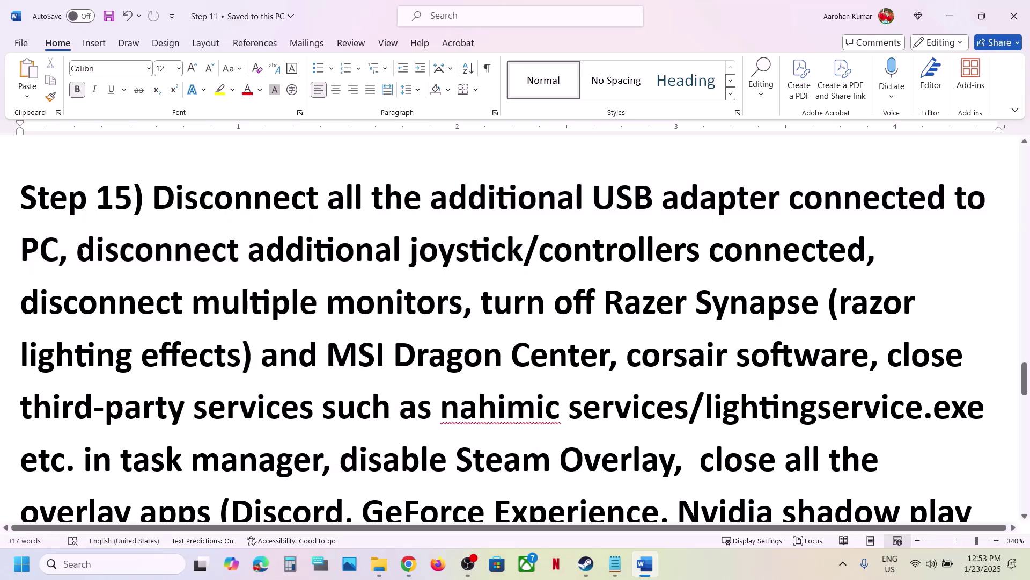
Step: Highlight the joystick/controllers advice and the list down to 'disable Steam Overlay', then bring Steam forward
{"action": "left_click_drag", "start_coordinate": [78, 252], "coordinate": [724, 251]}
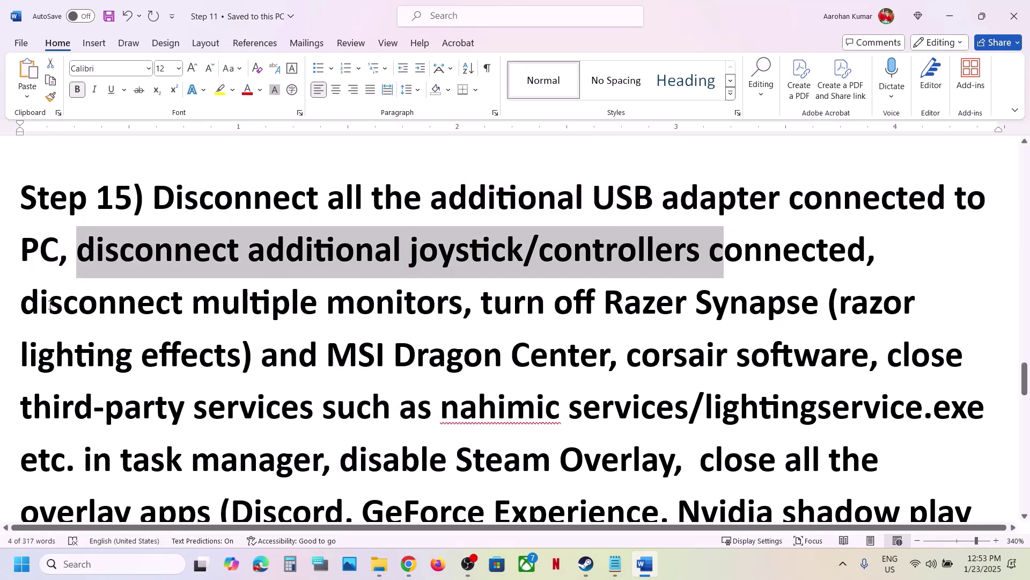
{"action": "left_click_drag", "start_coordinate": [50, 305], "coordinate": [329, 453]}
{"action": "scroll", "coordinate": [328, 453], "scroll_direction": "down", "scroll_amount": 3}
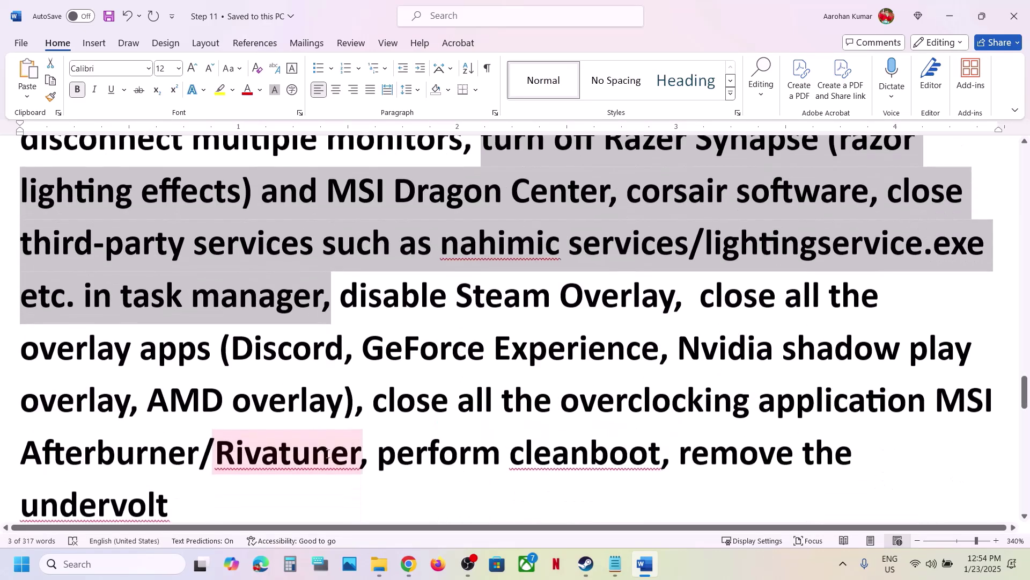
{"action": "left_click_drag", "start_coordinate": [361, 286], "coordinate": [673, 292]}
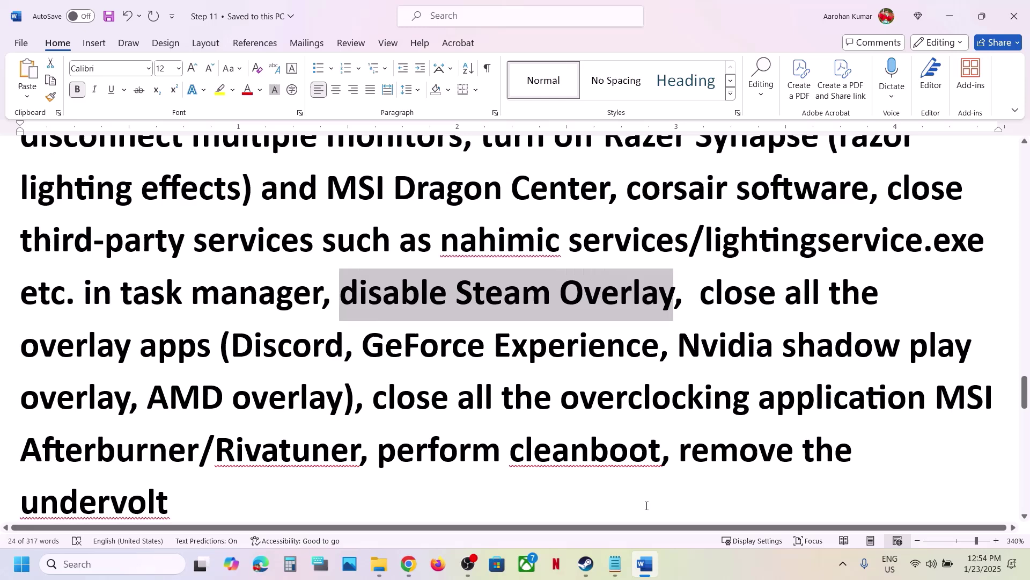
{"action": "left_click", "coordinate": [591, 564]}
Step: Turn off 'Enable the Steam Overlay while in-game' in Assetto Corsa EVO's properties and close them
{"action": "right_click", "coordinate": [57, 237]}
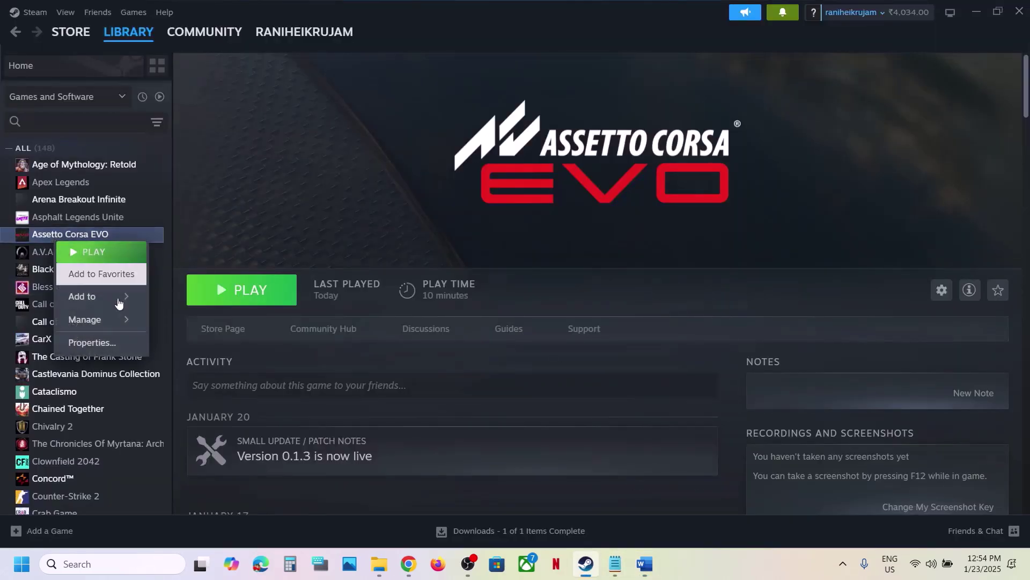
{"action": "left_click", "coordinate": [119, 341]}
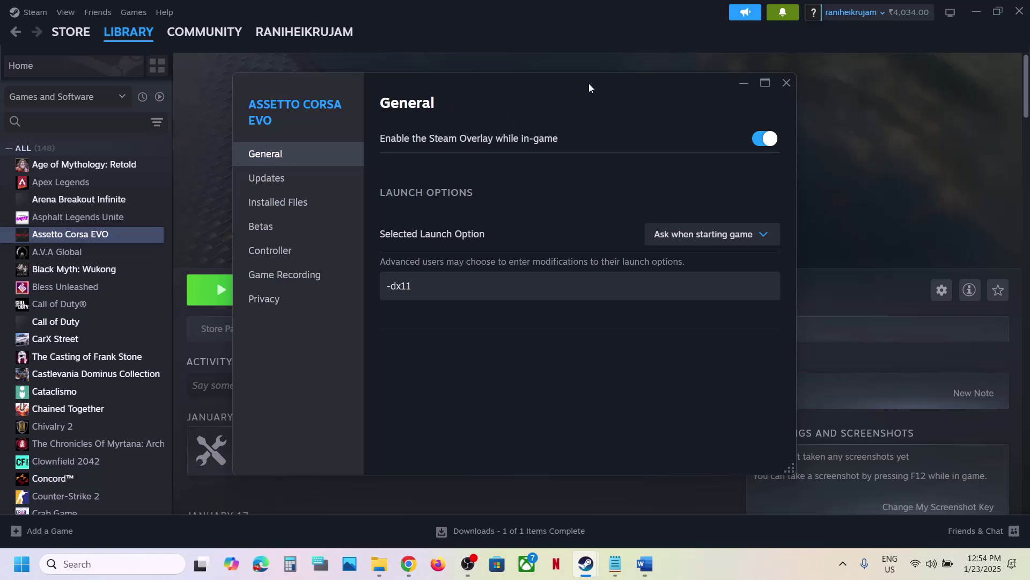
{"action": "left_click", "coordinate": [754, 147]}
{"action": "left_click", "coordinate": [791, 84]}
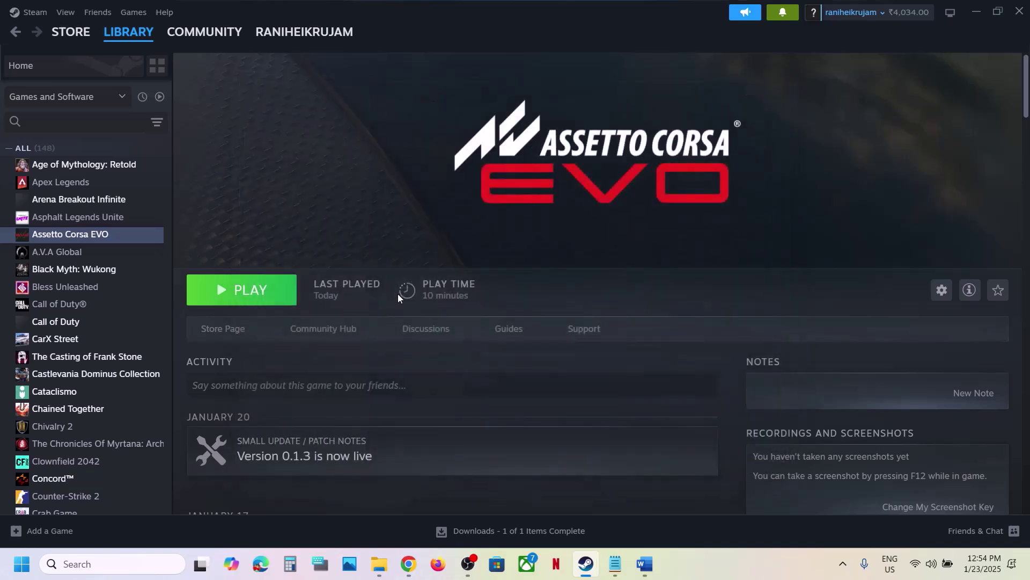
Step: Bring the Word guide back and highlight Discord and GeForce Experience
{"action": "left_click", "coordinate": [645, 568]}
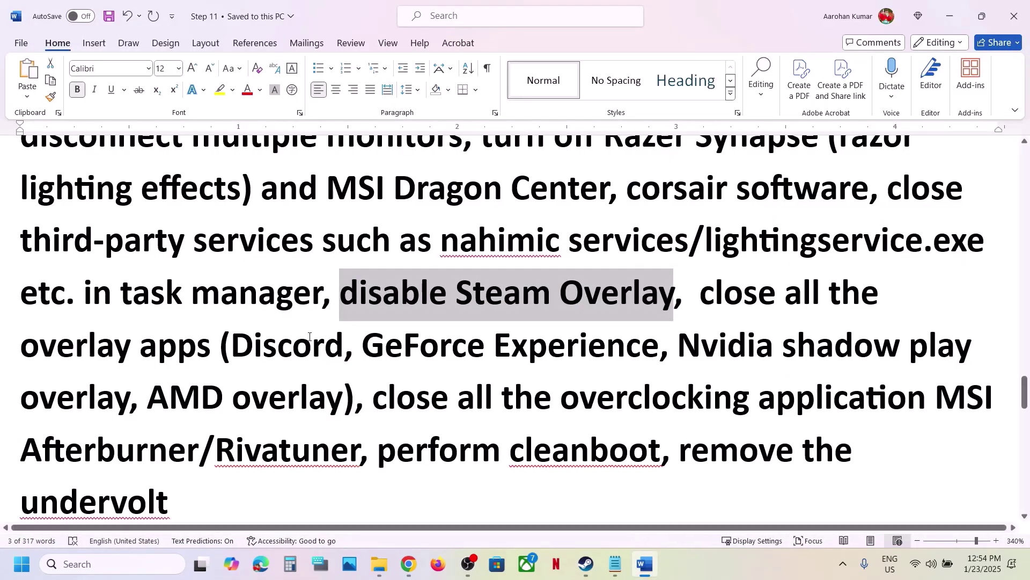
{"action": "left_click_drag", "start_coordinate": [234, 344], "coordinate": [346, 346]}
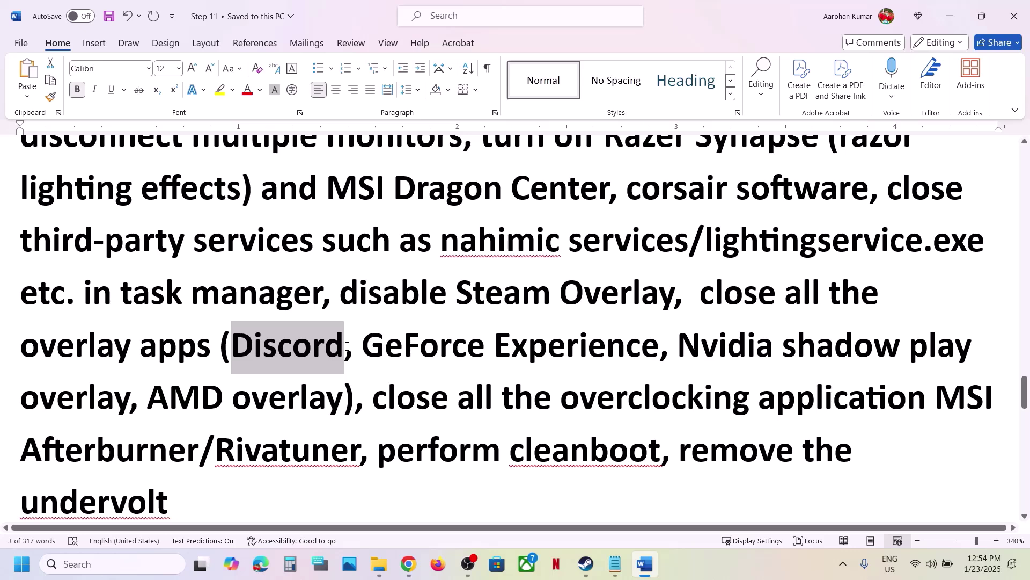
{"action": "left_click_drag", "start_coordinate": [363, 346], "coordinate": [591, 347]}
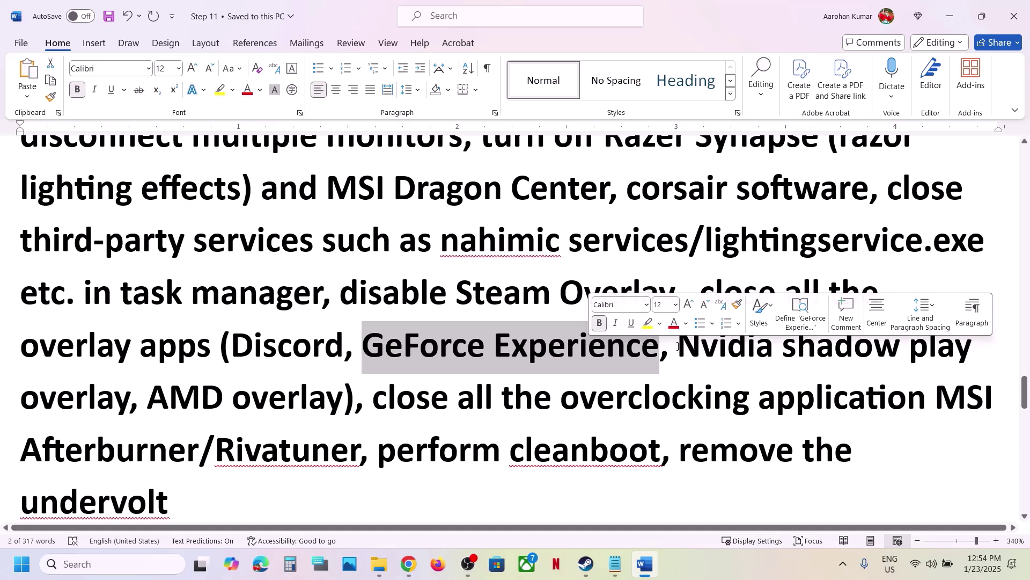
{"action": "left_click", "coordinate": [614, 242]}
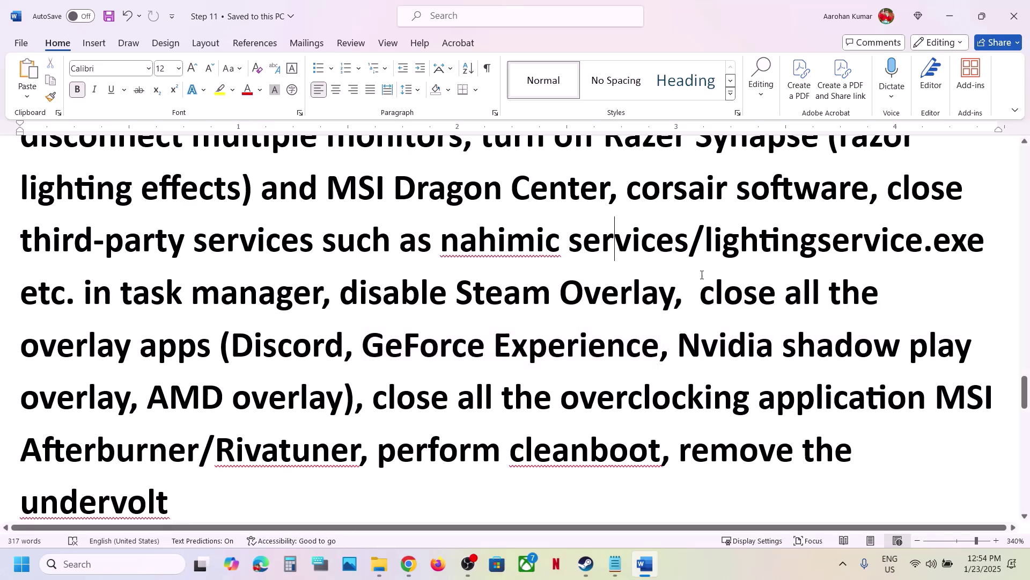
Step: Highlight the overlay apps advice through MSI Afterburner, 'overclocking application' and the perform cleanboot step
{"action": "left_click_drag", "start_coordinate": [702, 293], "coordinate": [802, 395]}
{"action": "left_click_drag", "start_coordinate": [706, 404], "coordinate": [213, 450]}
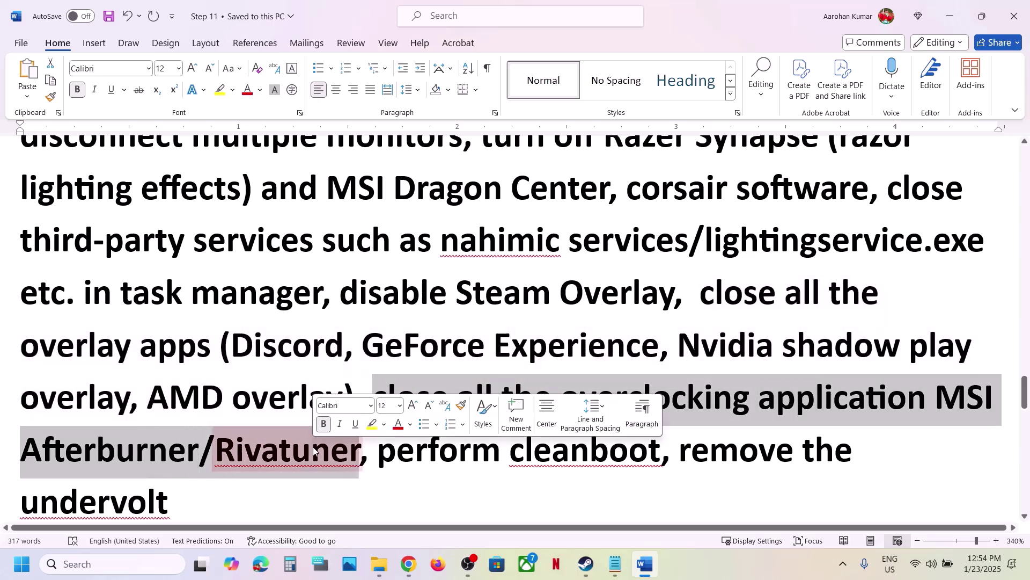
{"action": "left_click", "coordinate": [314, 449]}
{"action": "left_click_drag", "start_coordinate": [568, 394], "coordinate": [935, 398]}
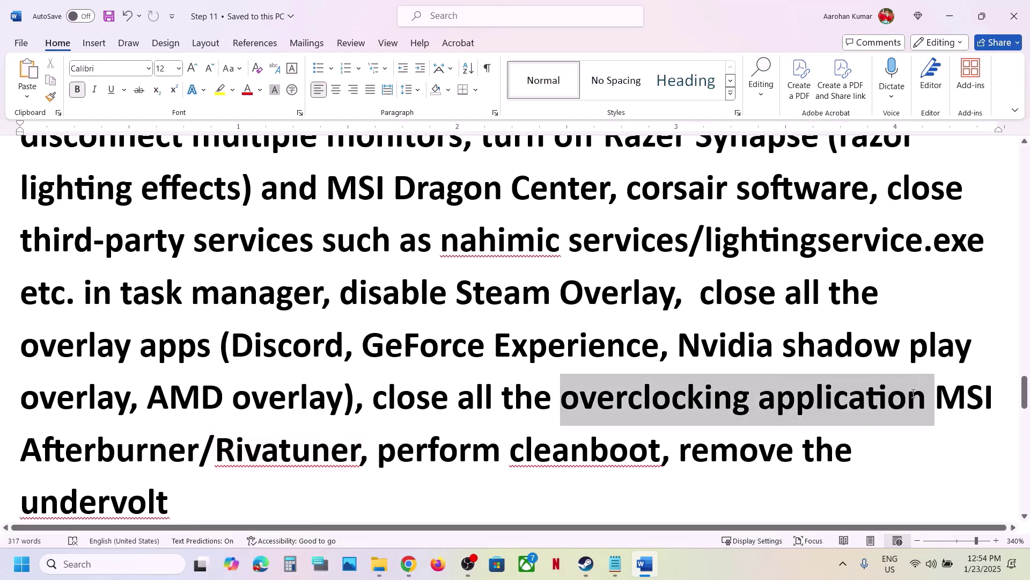
{"action": "left_click_drag", "start_coordinate": [387, 453], "coordinate": [660, 454]}
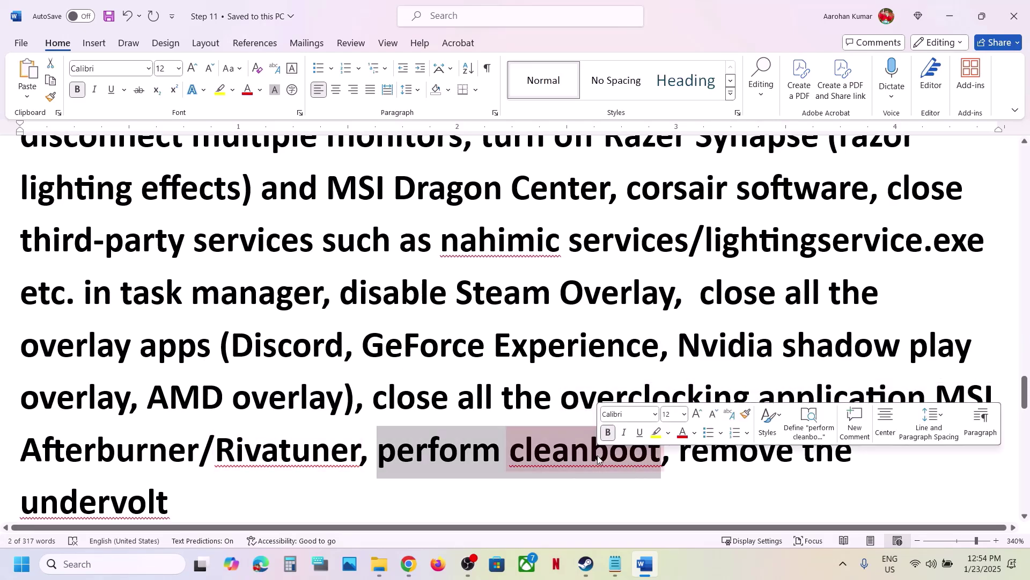
Step: Launch System Configuration from a 'system' search and show its Services tab
{"action": "left_click", "coordinate": [137, 563]}
{"action": "type", "text": "system"}
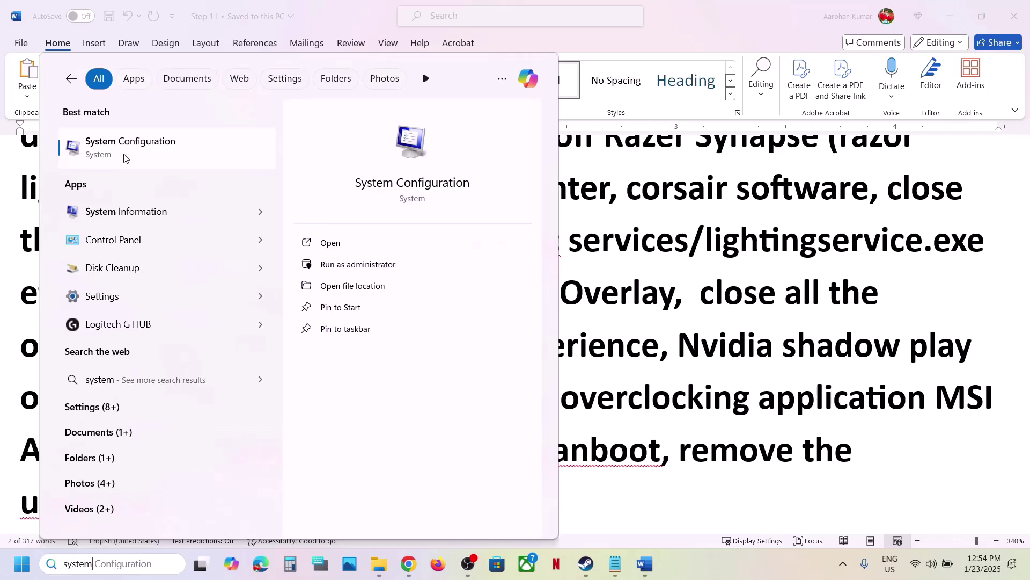
{"action": "left_click", "coordinate": [123, 155]}
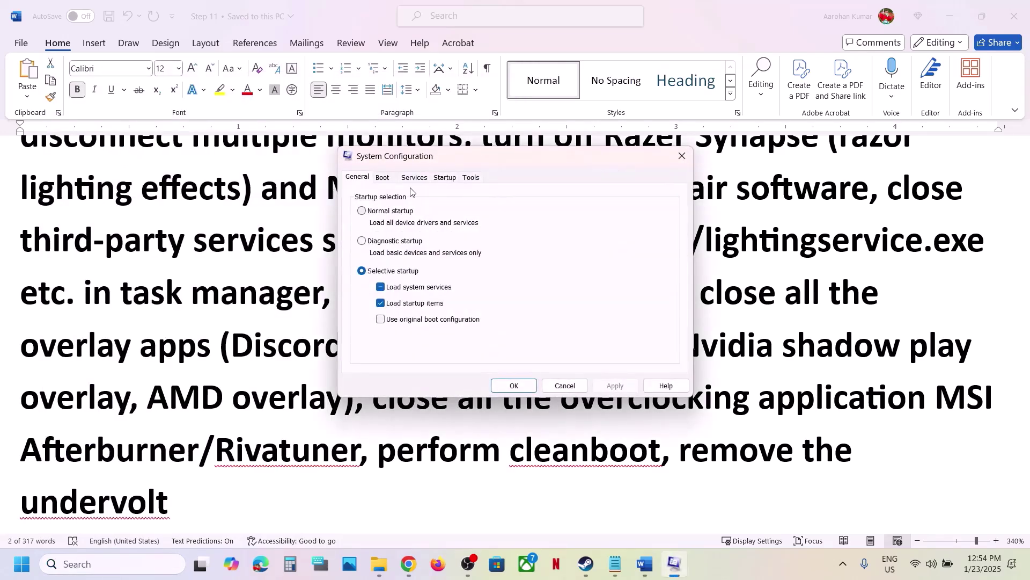
{"action": "left_click", "coordinate": [413, 177]}
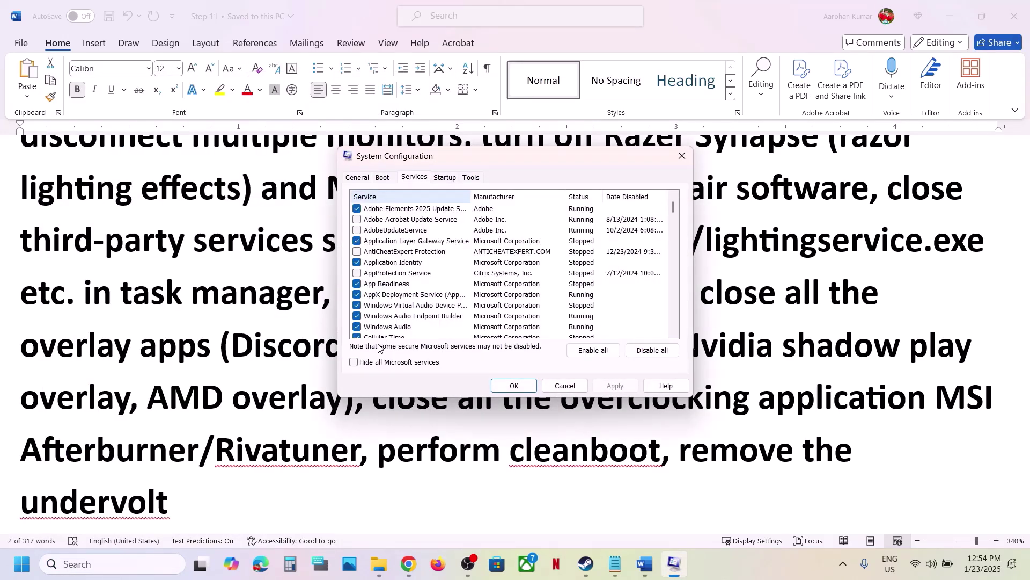